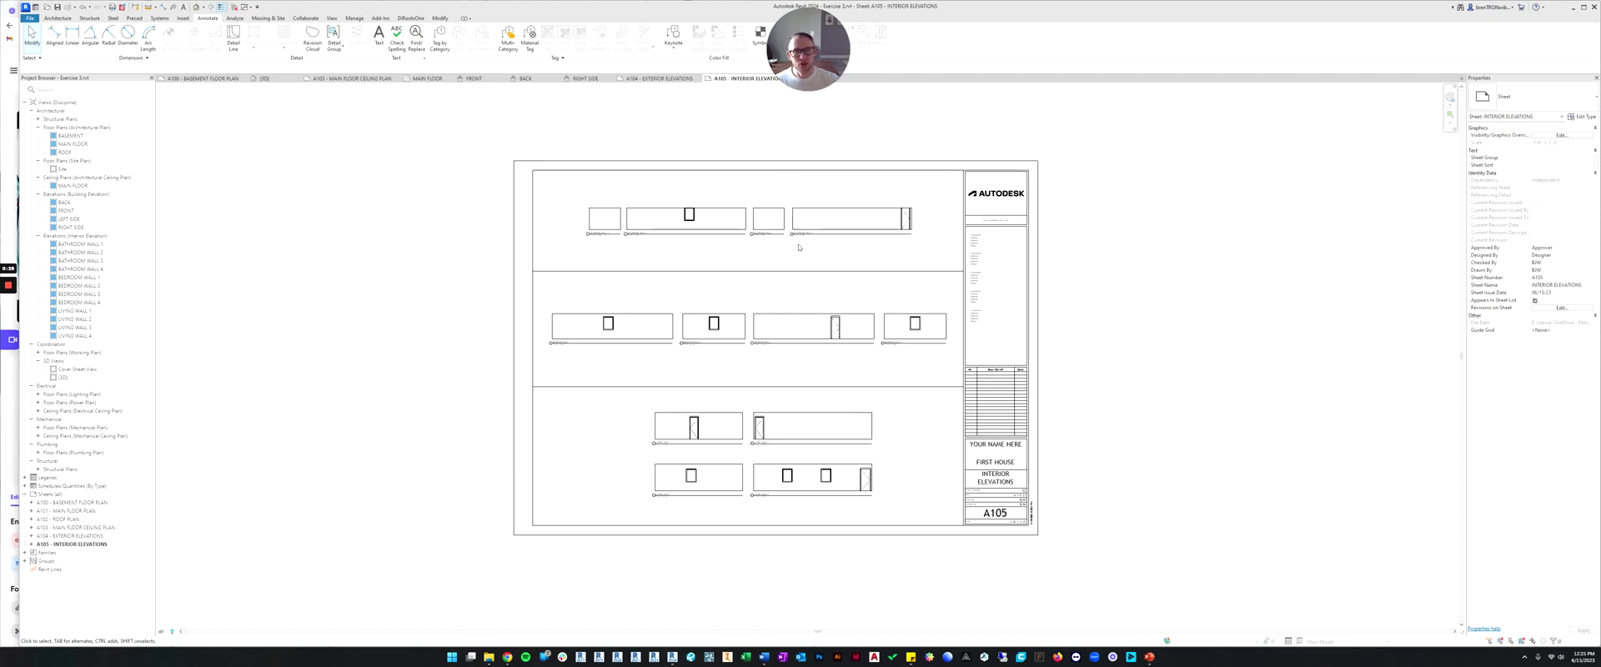
Open the MAIN FLOOR floor plan and close all inactive views.
middle_click_drag(795, 265, 782, 284)
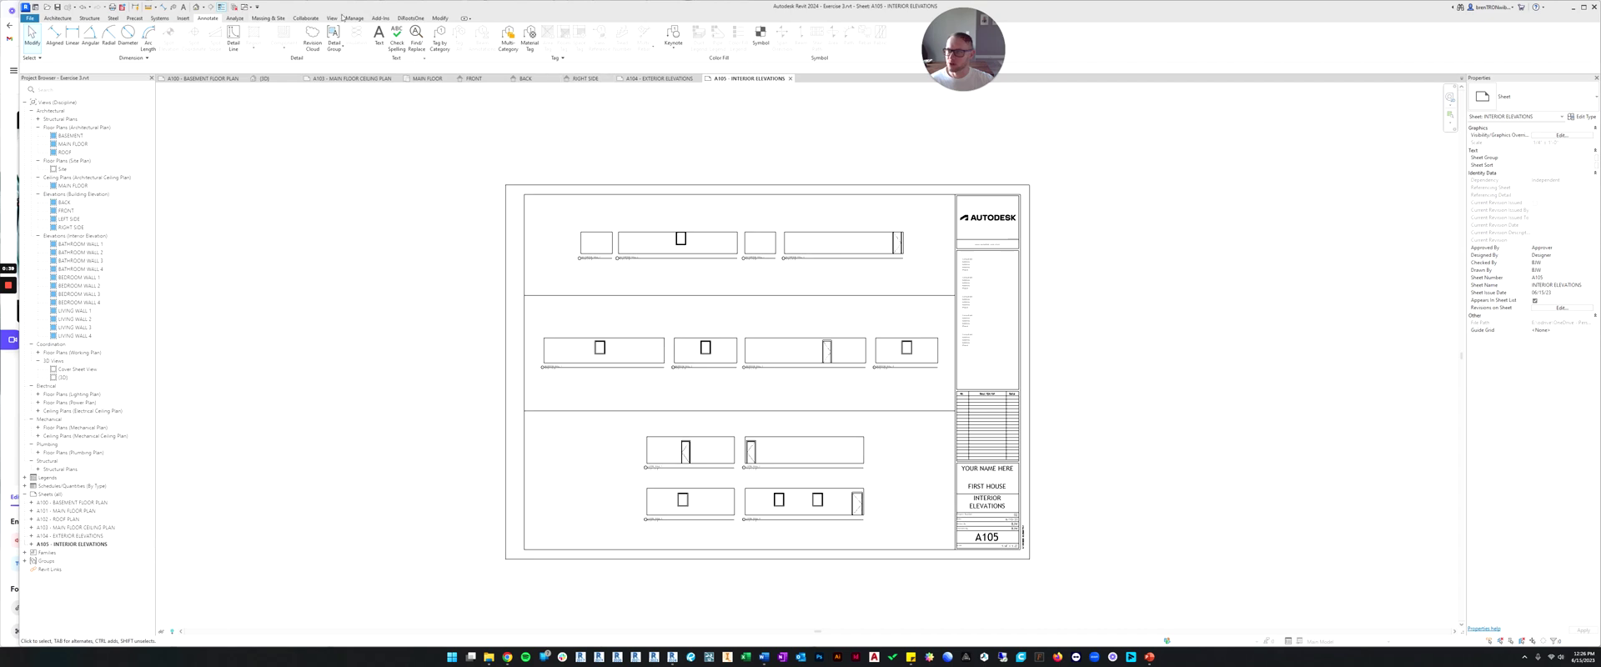
left_click(332, 18)
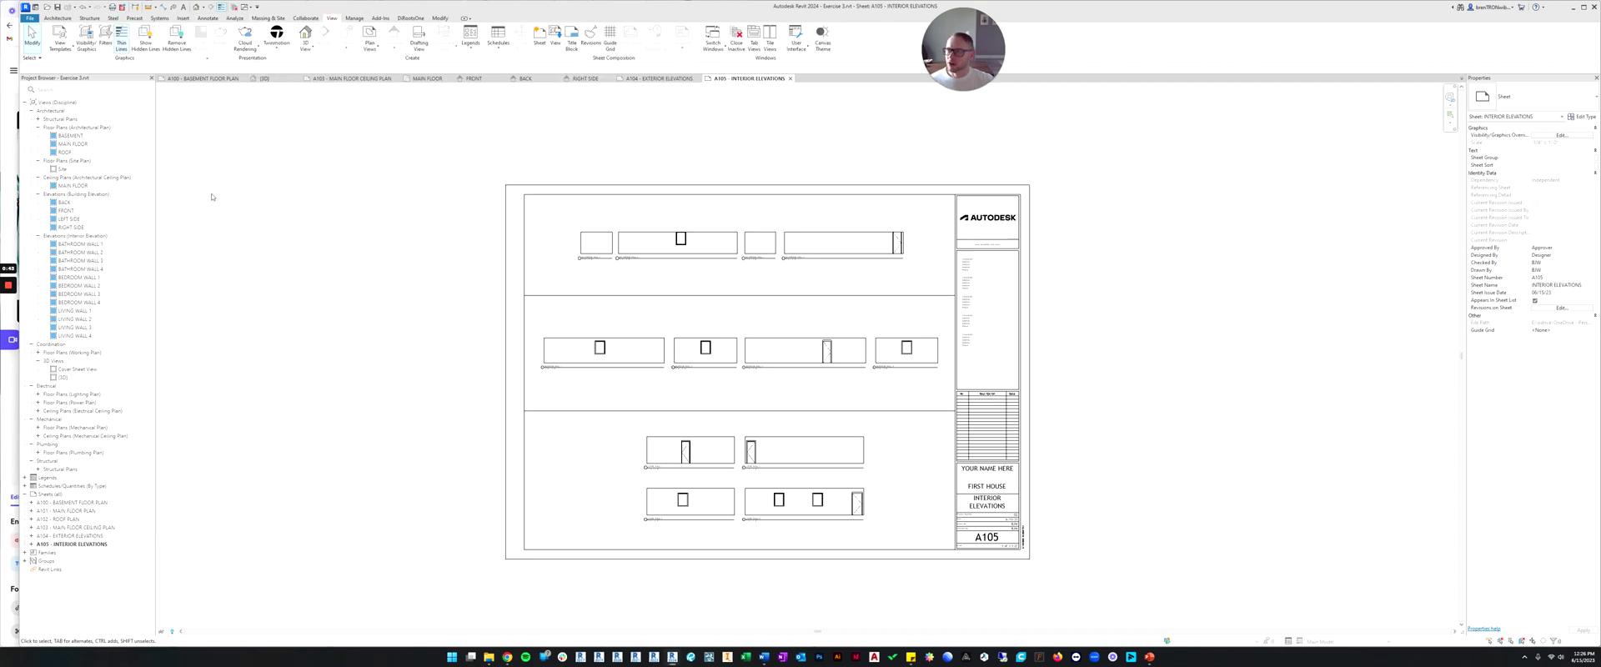
double_click(67, 144)
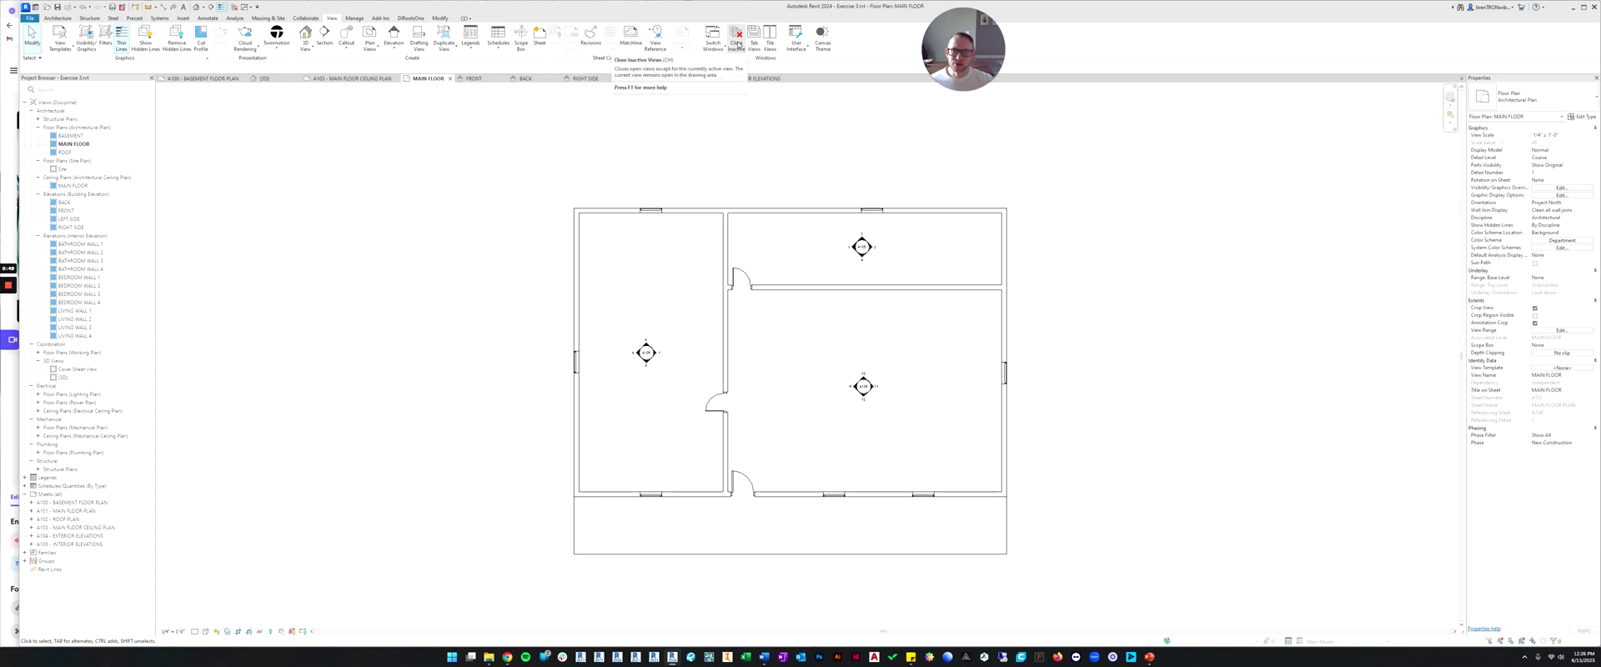
left_click(737, 44)
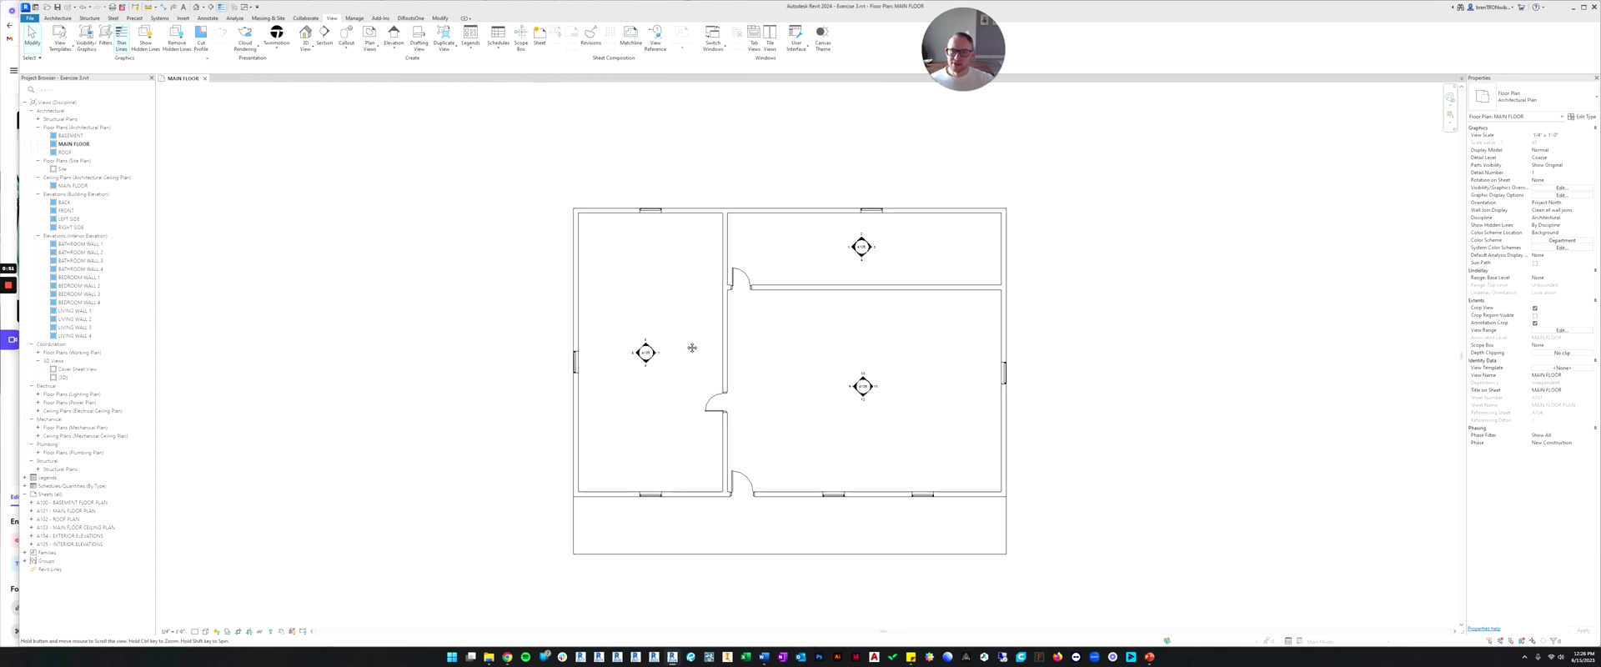
Examine the interior elevation markers and their detail and sheet numbers in the rooms of the main floor plan.
middle_click_drag(692, 348, 612, 329)
scroll(691, 323, "up", 1)
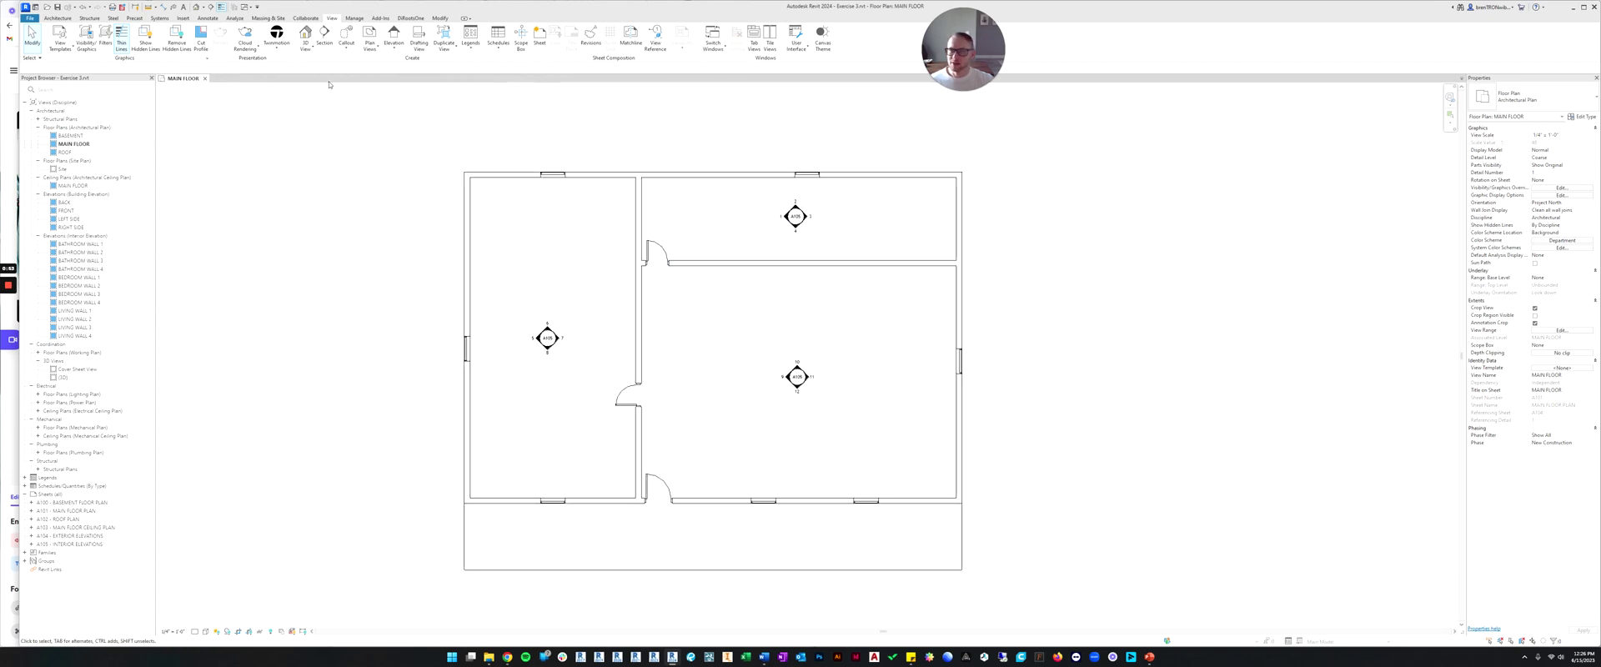
scroll(661, 330, "up", 1)
middle_click_drag(662, 342, 734, 322)
scroll(726, 329, "down", 1)
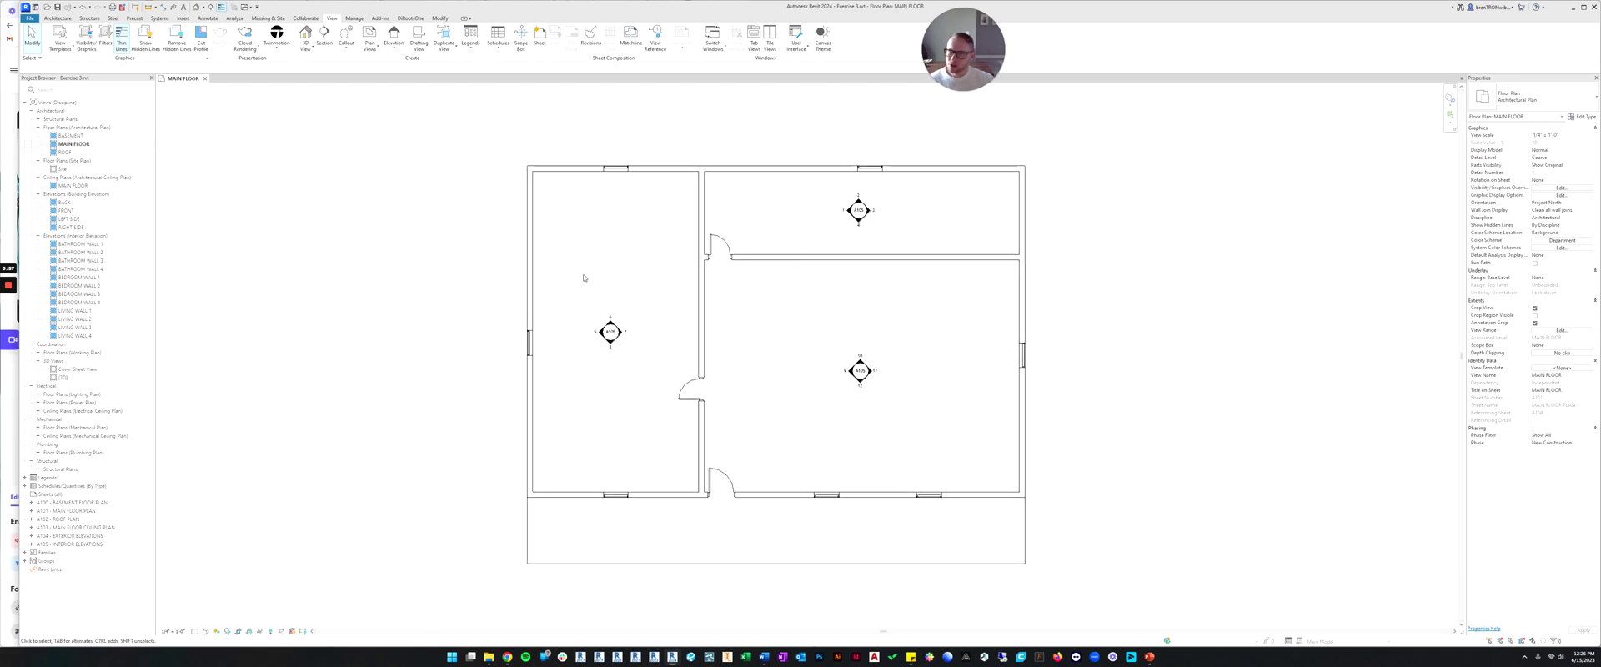
scroll(608, 282, "down", 1)
scroll(617, 338, "up", 5)
scroll(618, 338, "up", 3)
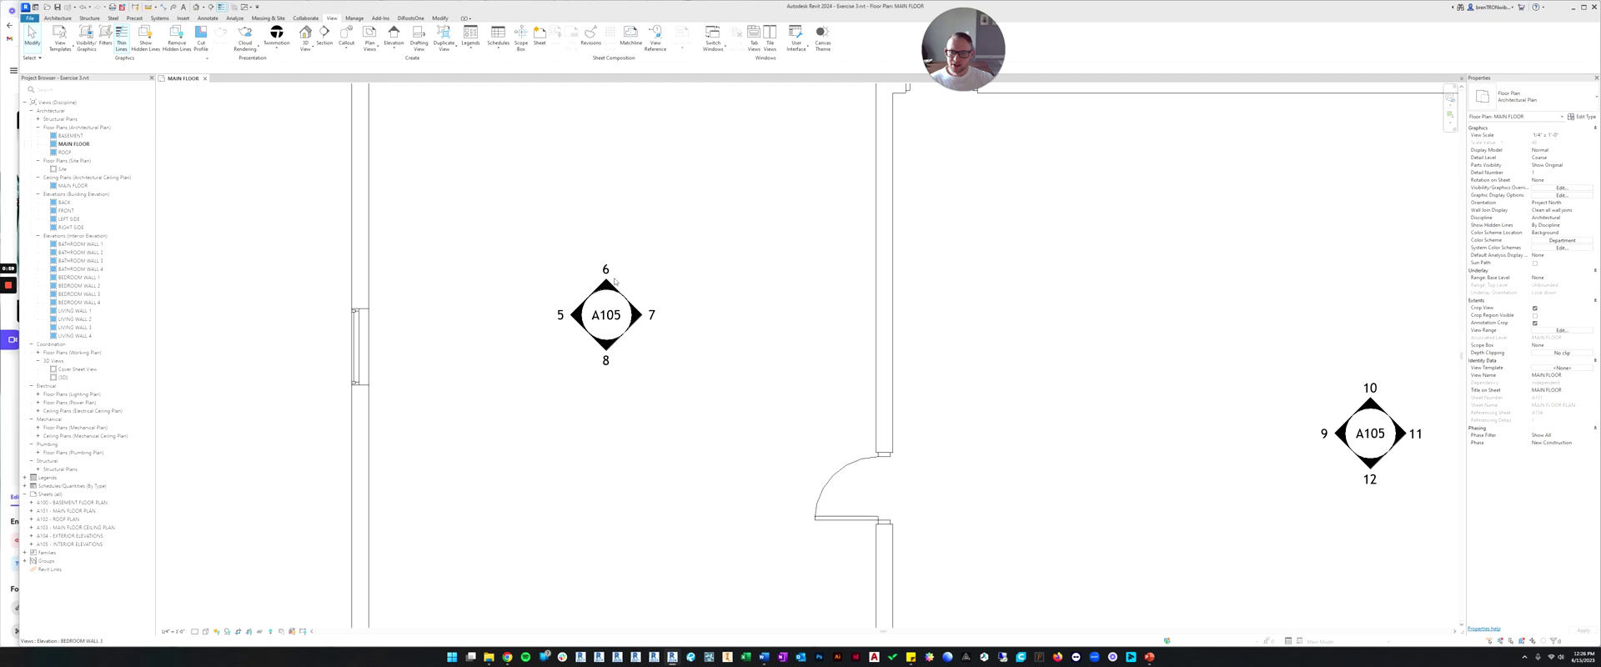
scroll(615, 309, "down", 3)
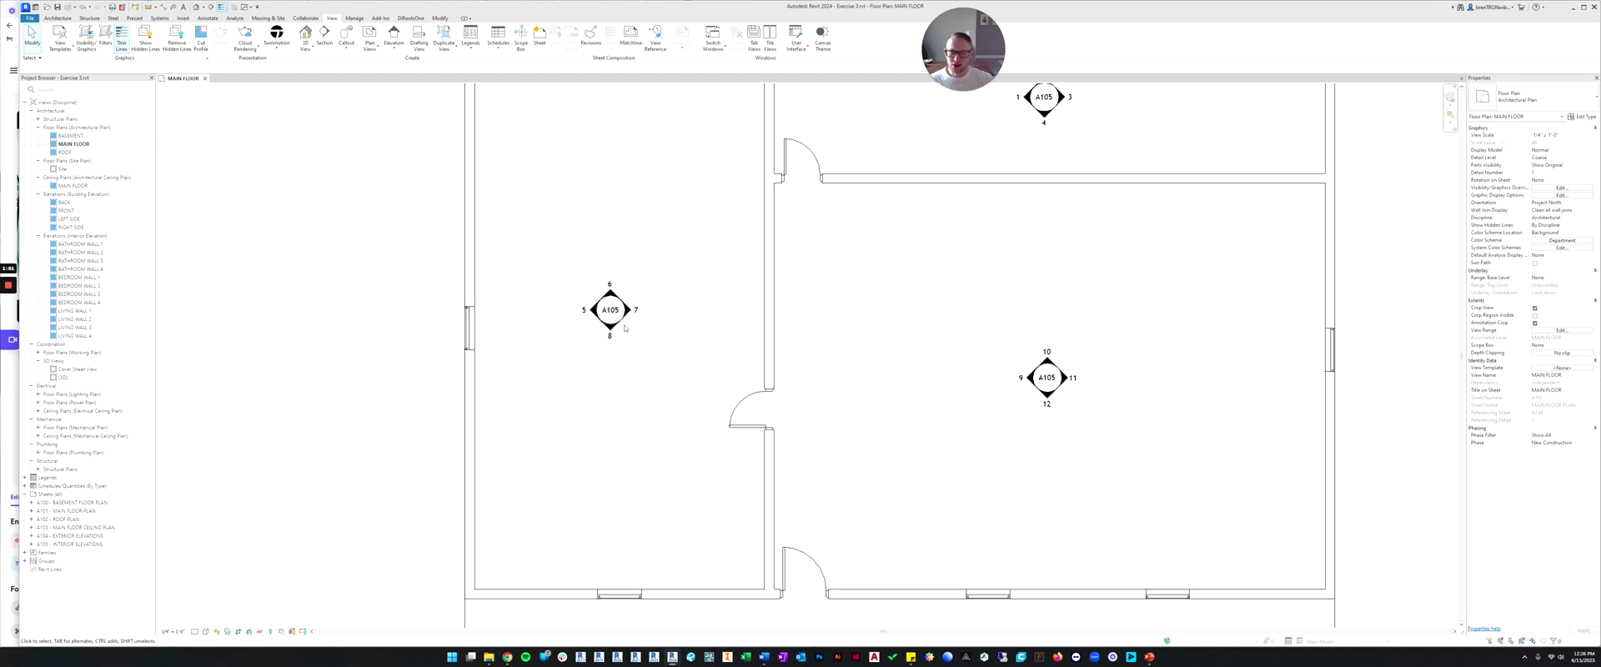
scroll(616, 310, "up", 2)
scroll(641, 326, "up", 3)
middle_click_drag(641, 326, 686, 352)
scroll(624, 330, "down", 2)
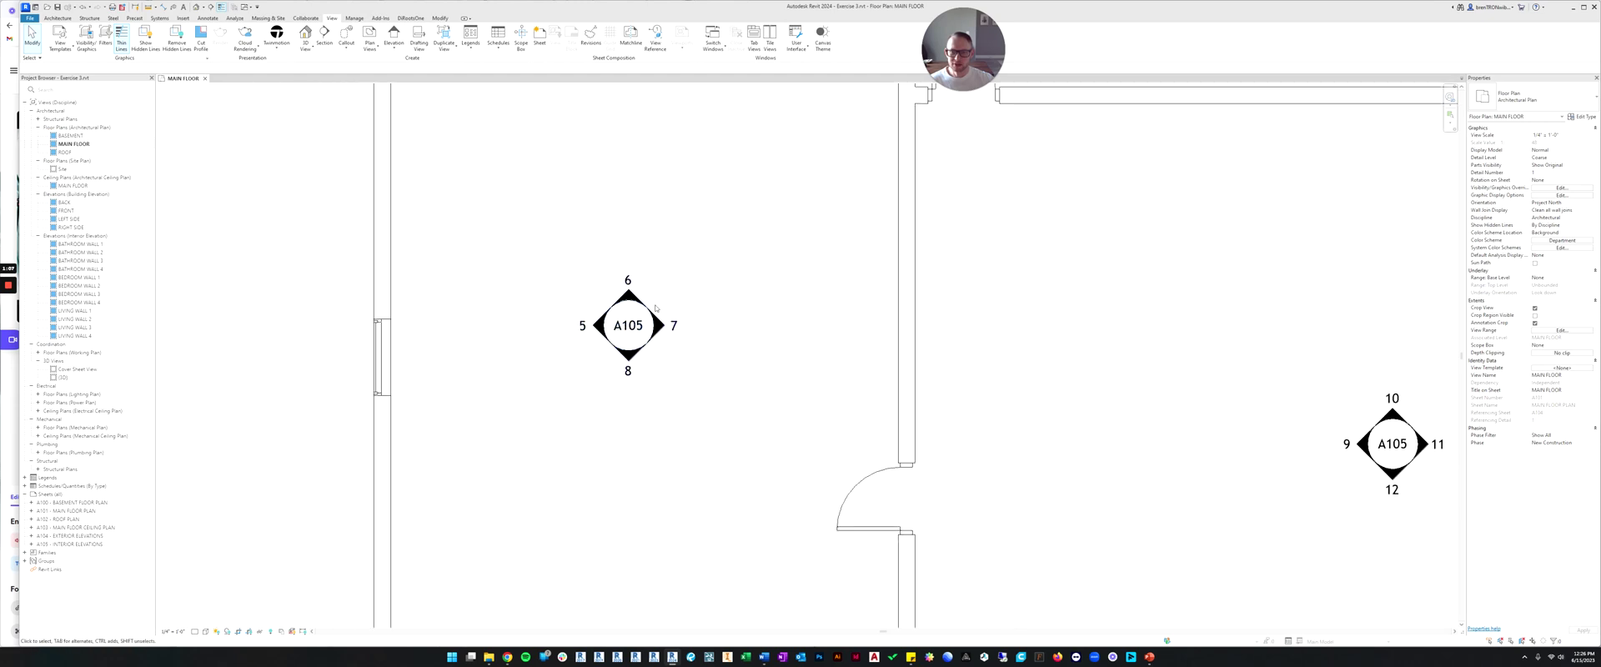
scroll(674, 330, "down", 2)
scroll(674, 331, "down", 2)
middle_click_drag(761, 285, 685, 277)
scroll(722, 299, "down", 1)
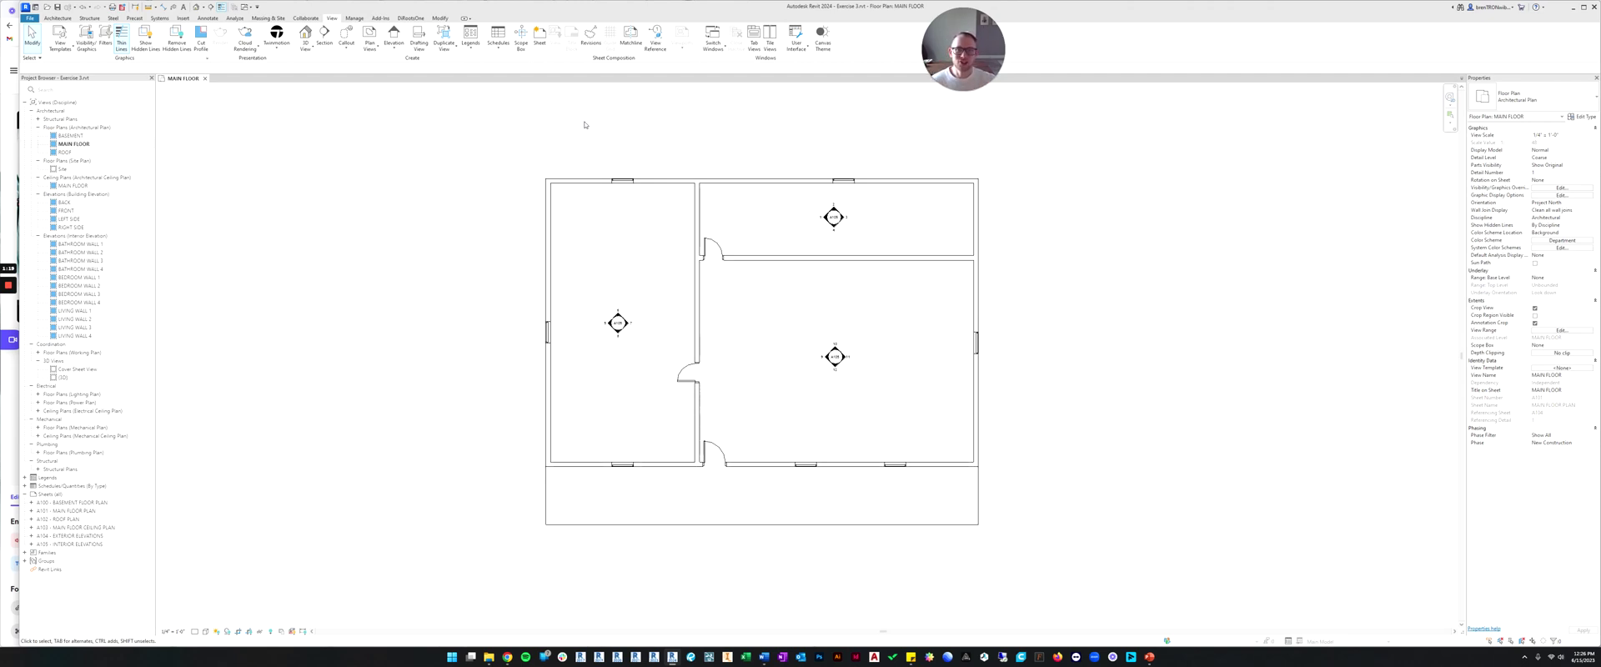
Draw a horizontal building section across the full width of the house and shift it down toward the front entry door.
left_click(326, 35)
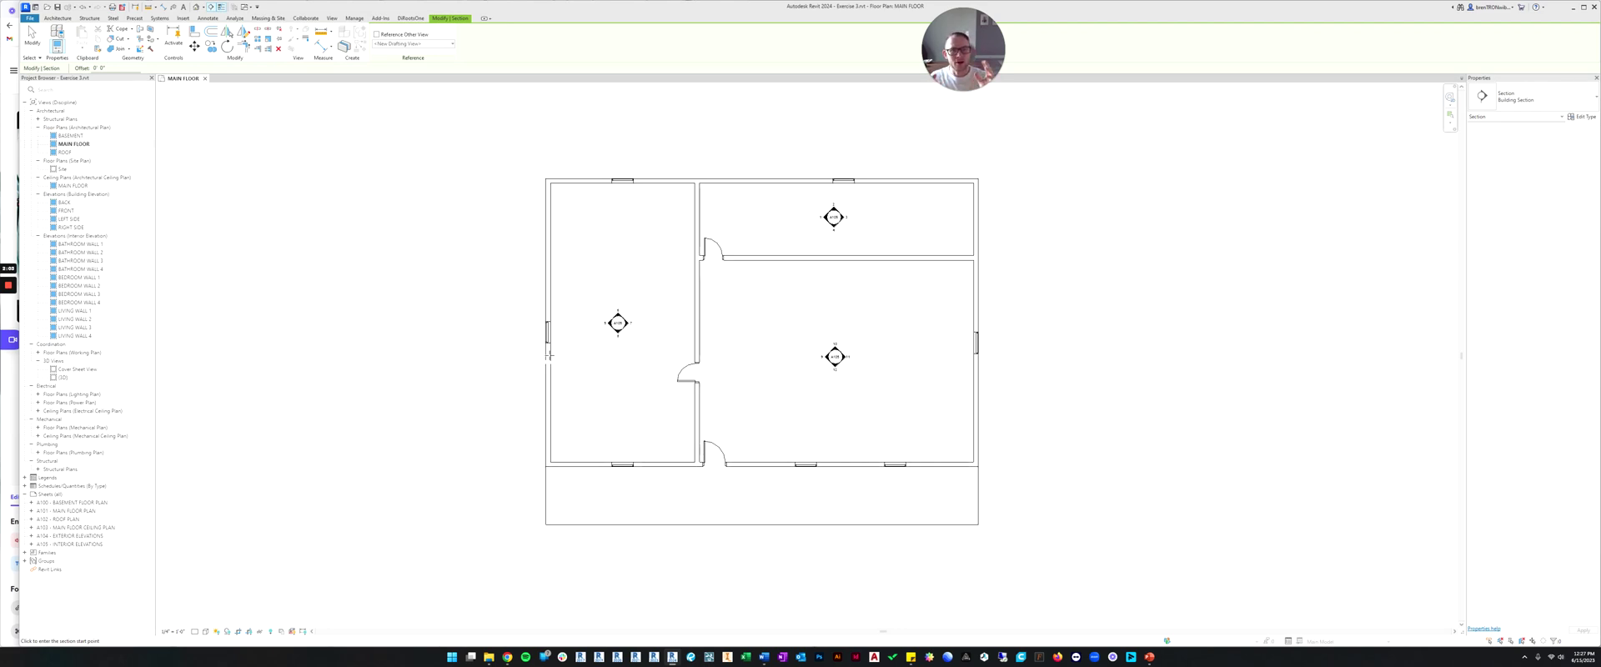
left_click(515, 368)
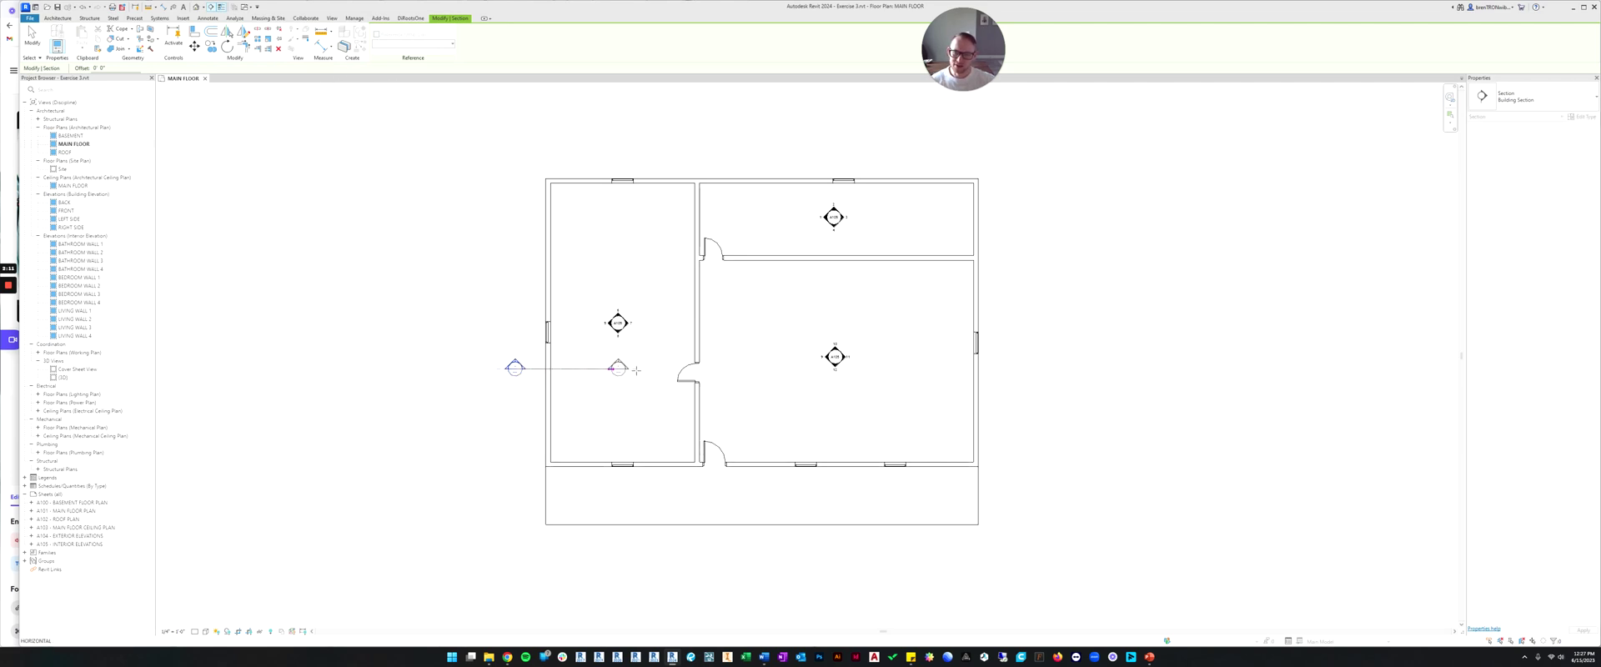
left_click(1011, 367)
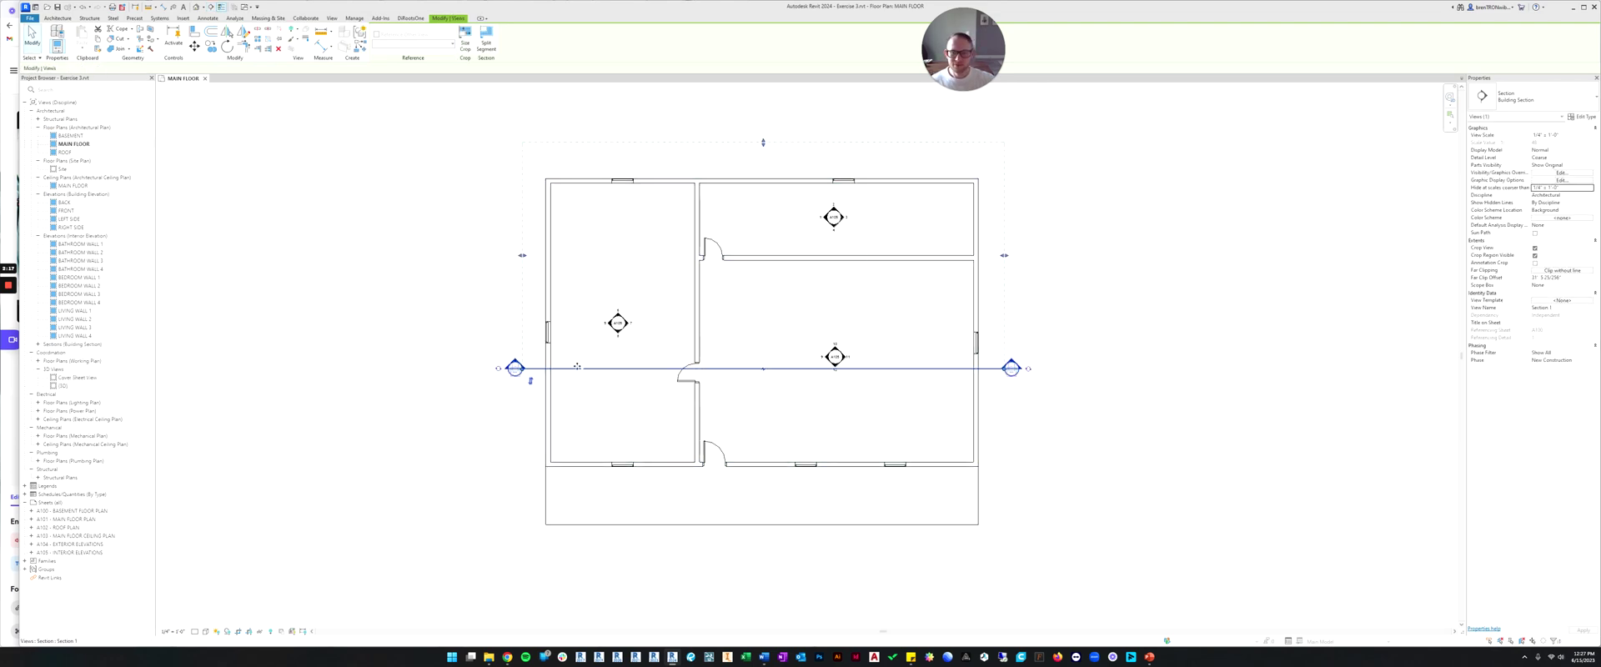
left_click_drag(570, 368, 586, 406)
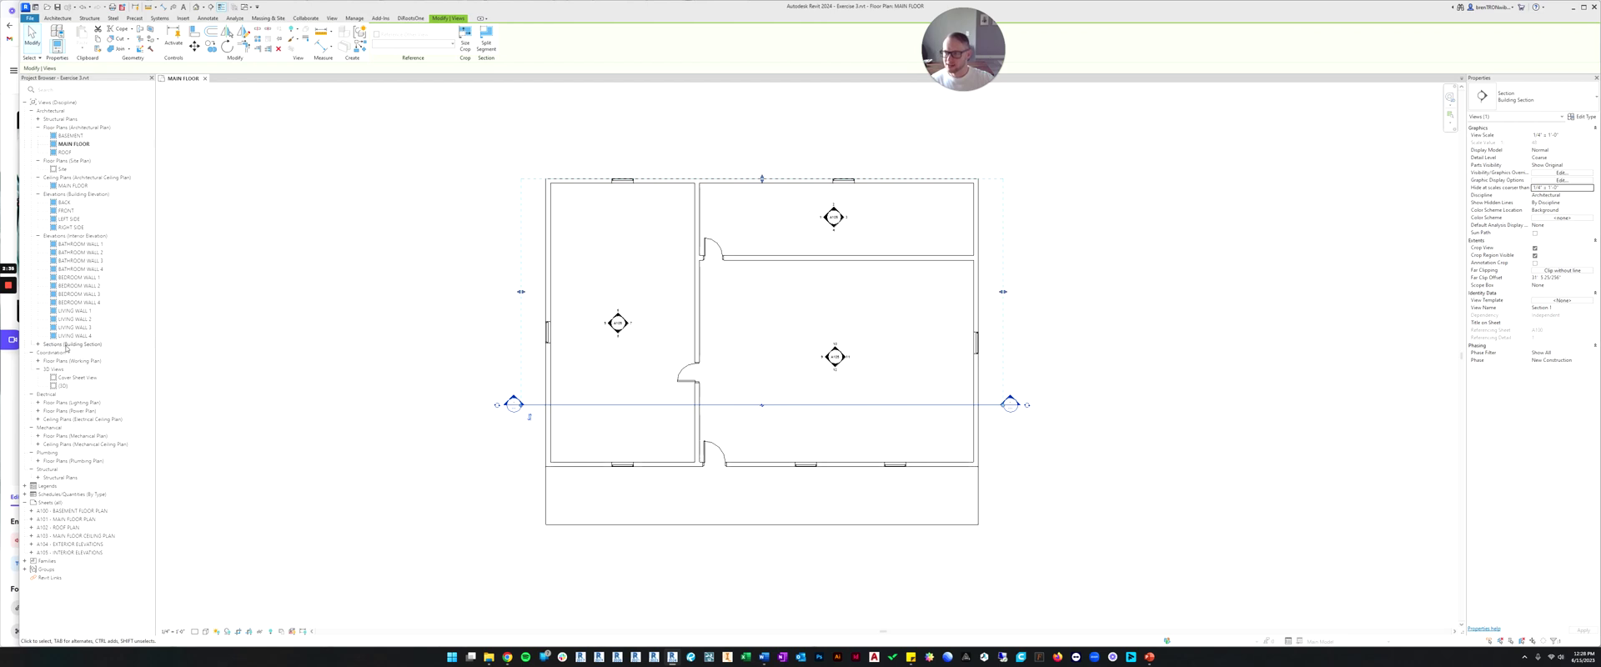
Locate the new section under the building sections of the project and check its line in the plan.
left_click(38, 345)
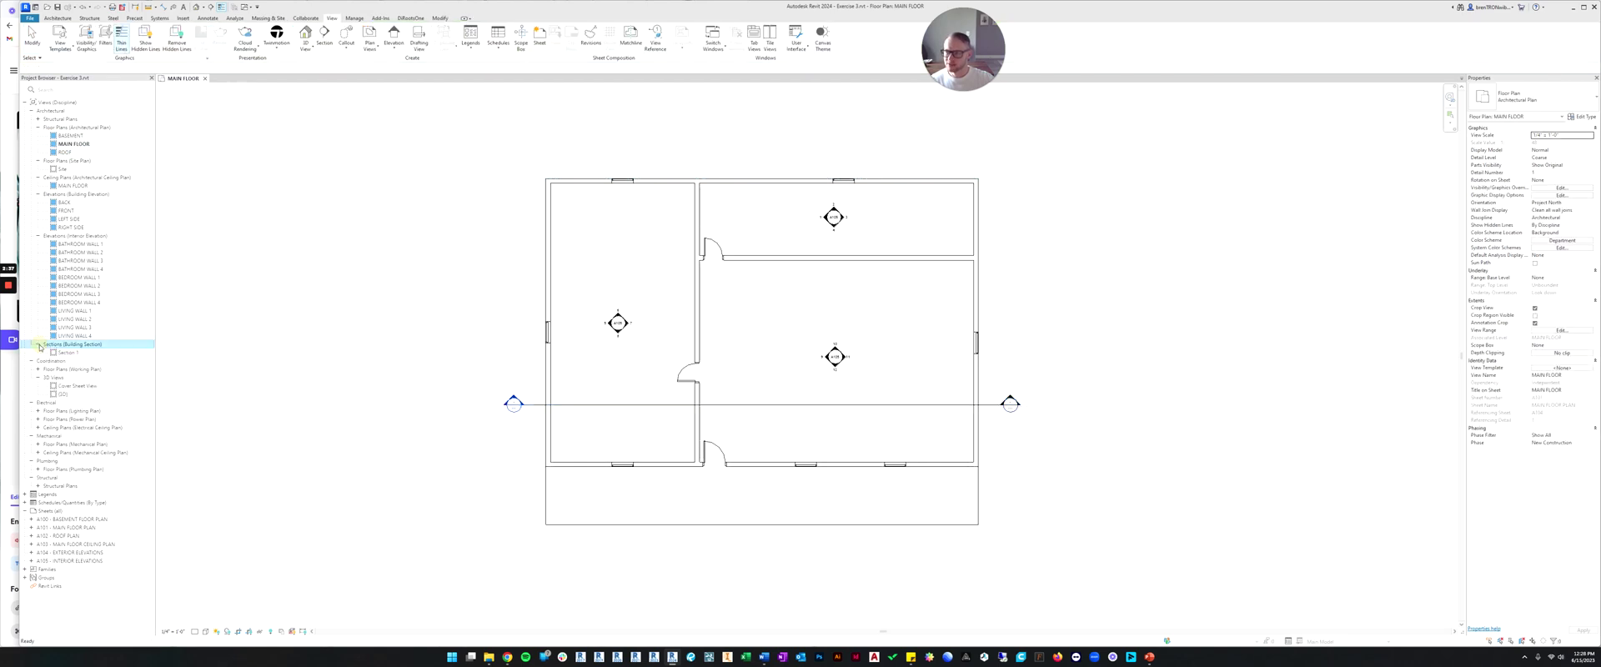
left_click(66, 353)
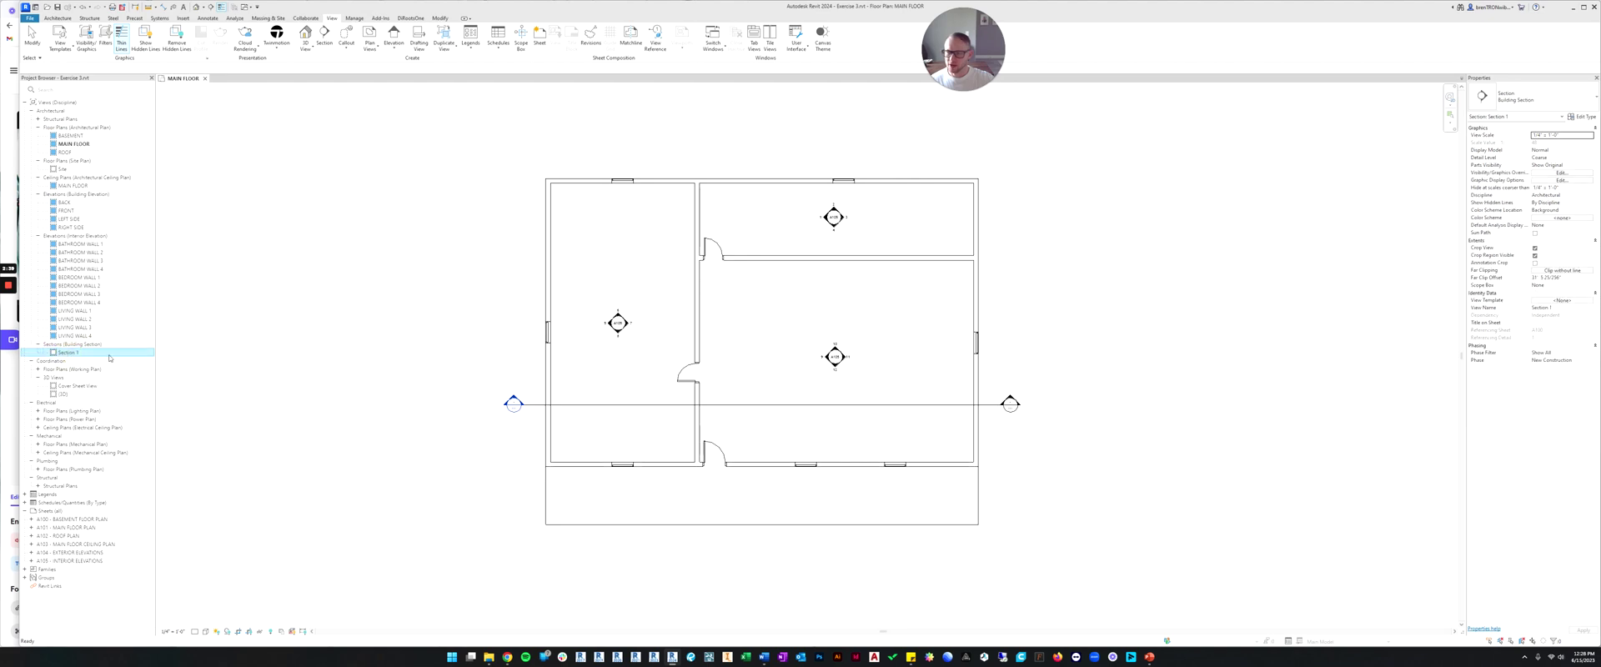
left_click(605, 405)
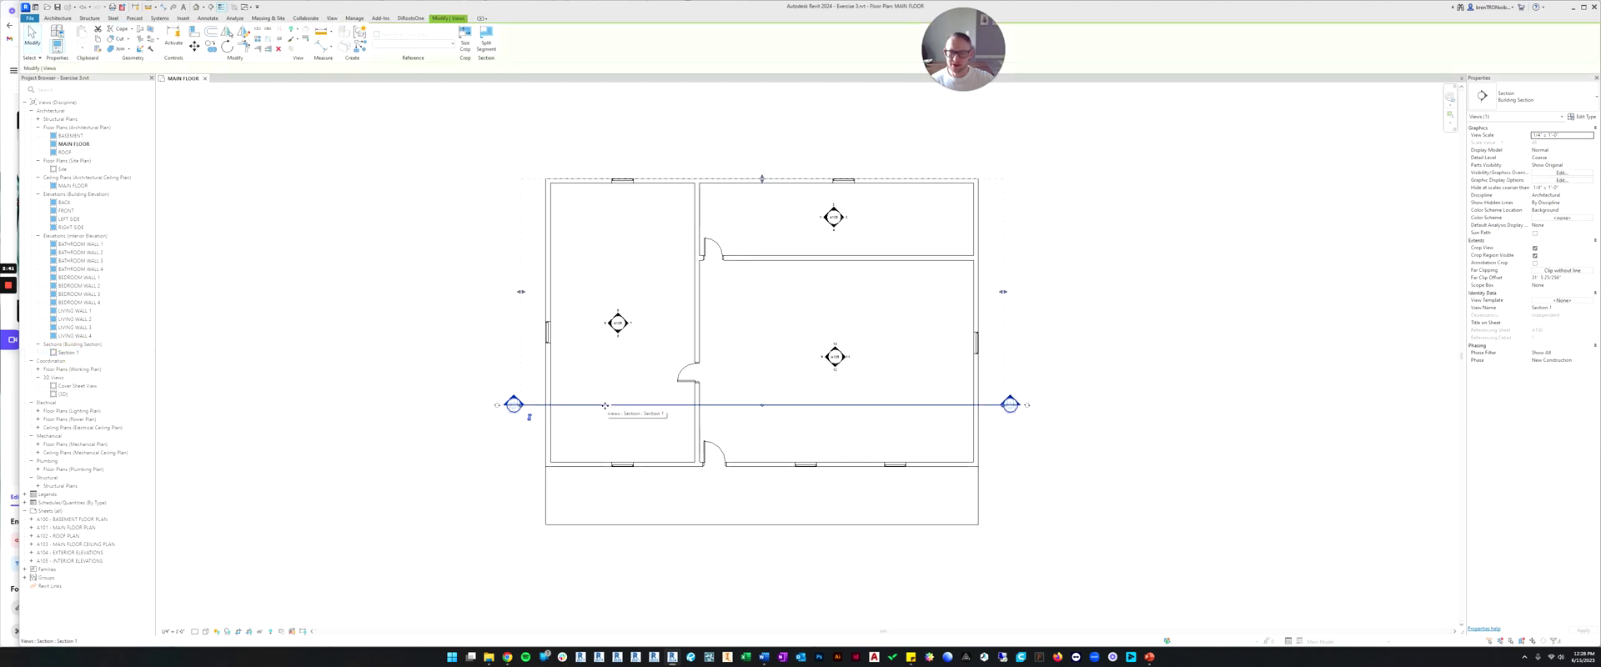
left_click(446, 365)
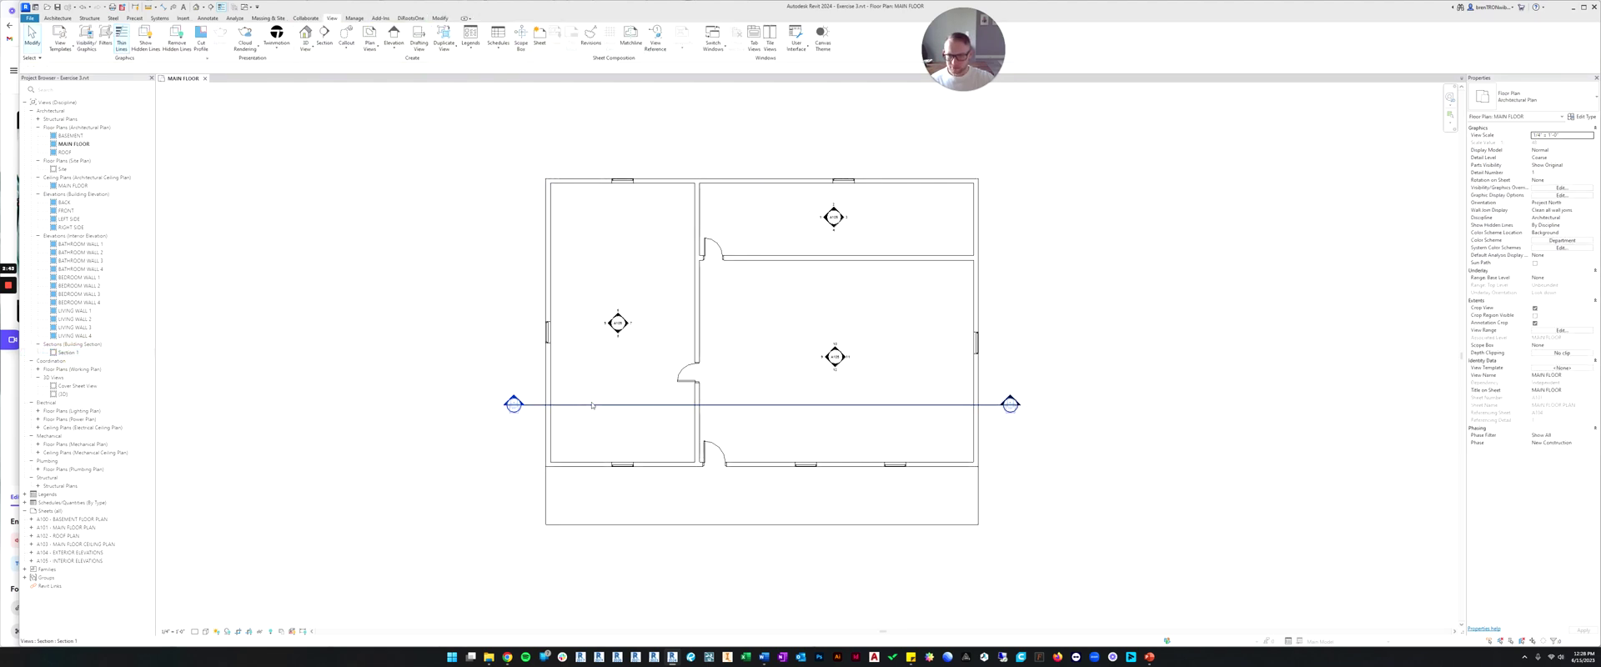
Move the section line up through the side-wall windows and tighten its depth and side extents around the house.
left_click_drag(592, 406, 651, 335)
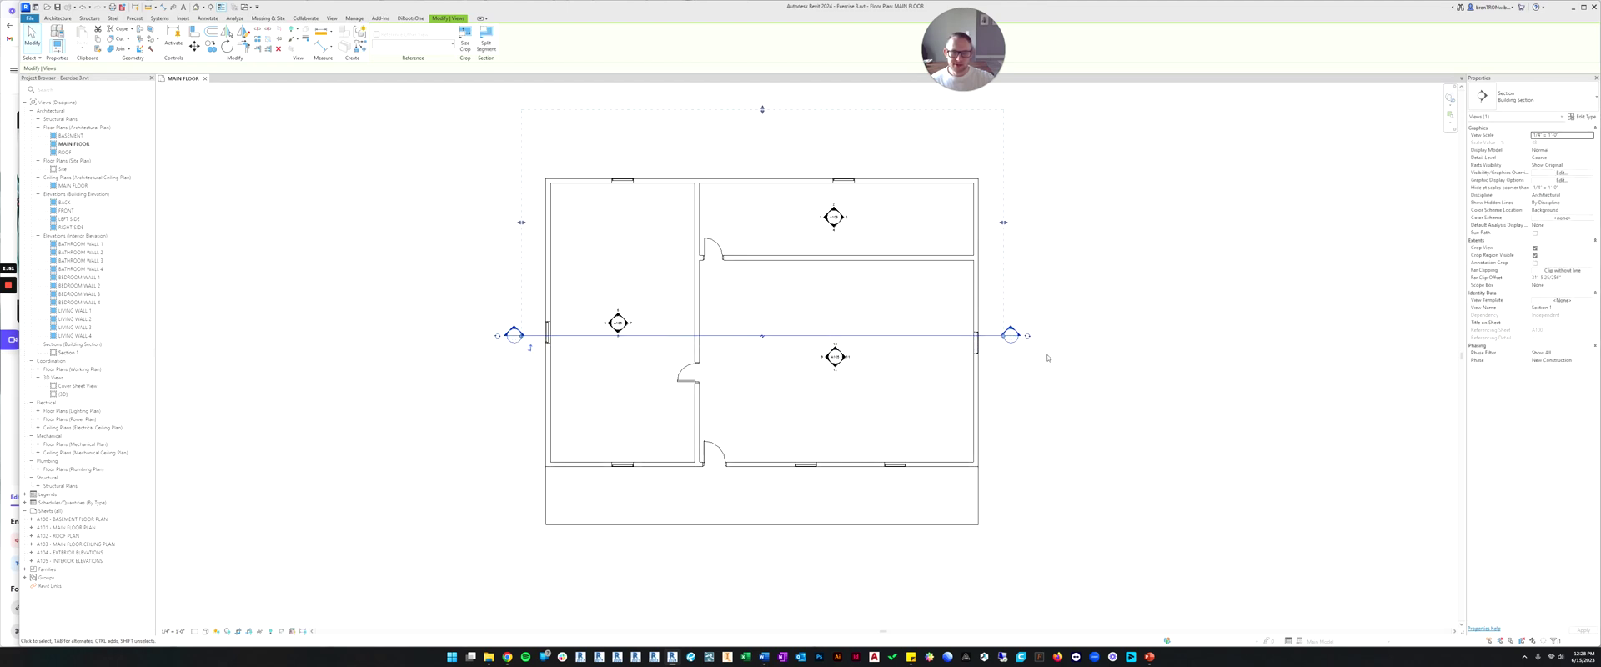
middle_click_drag(576, 333, 569, 389)
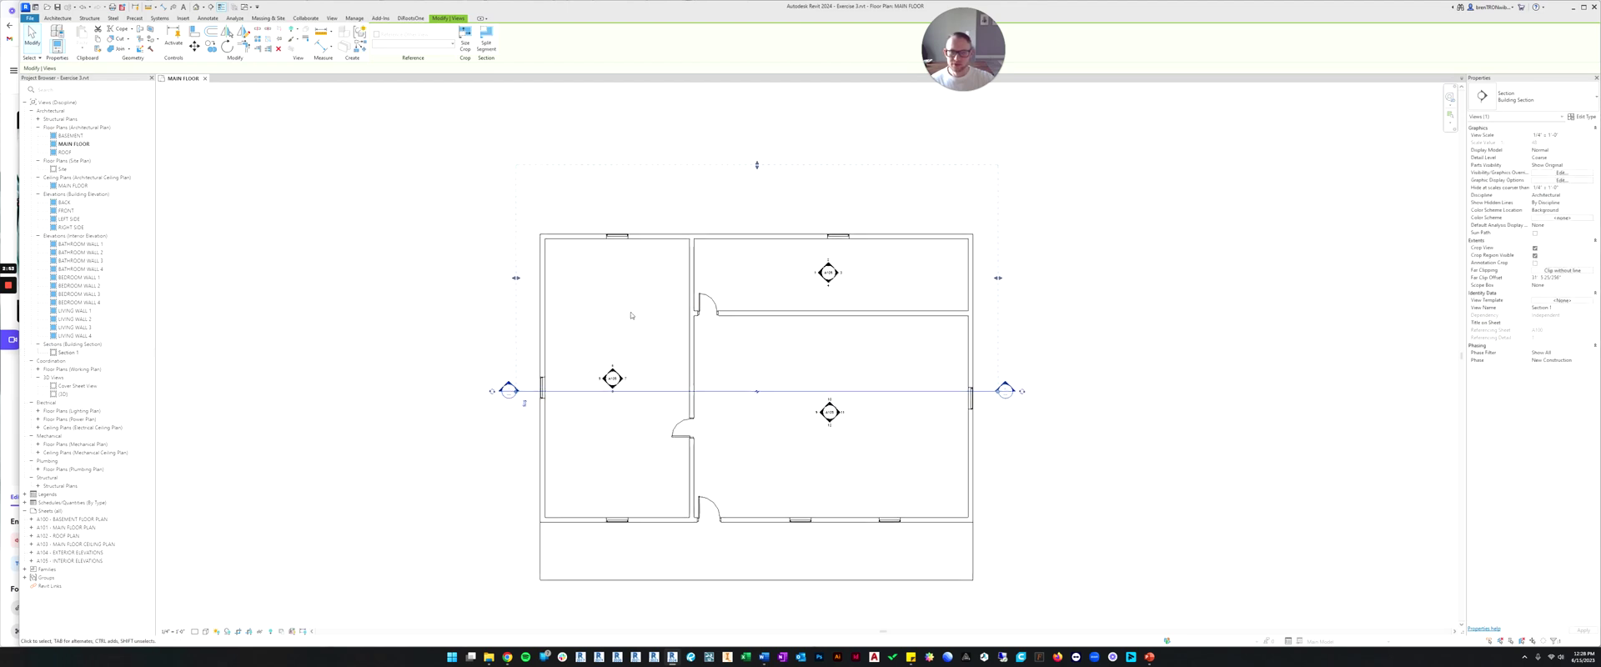
left_click_drag(757, 168, 757, 227)
left_click_drag(524, 308, 540, 310)
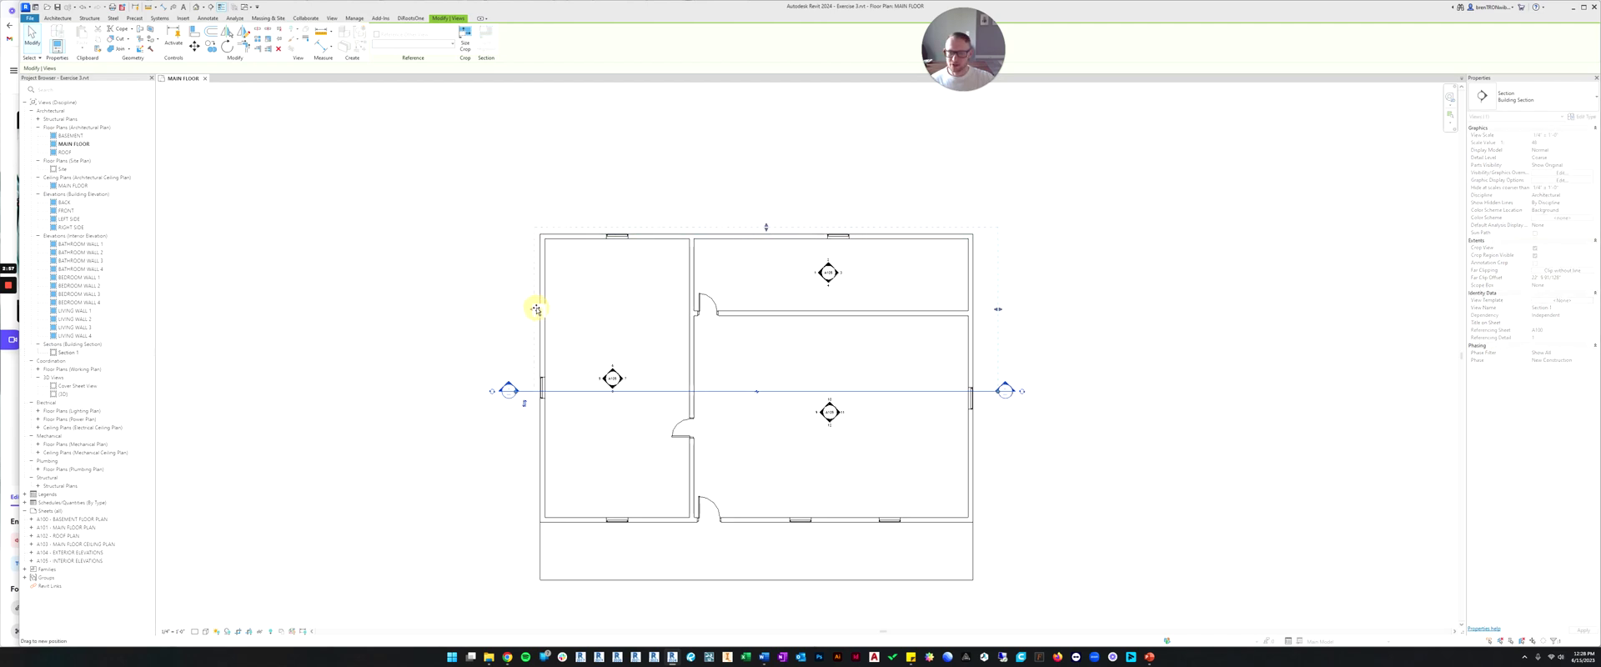
left_click(1050, 311)
Open the building section's view from its section head in the plan.
left_click(590, 391)
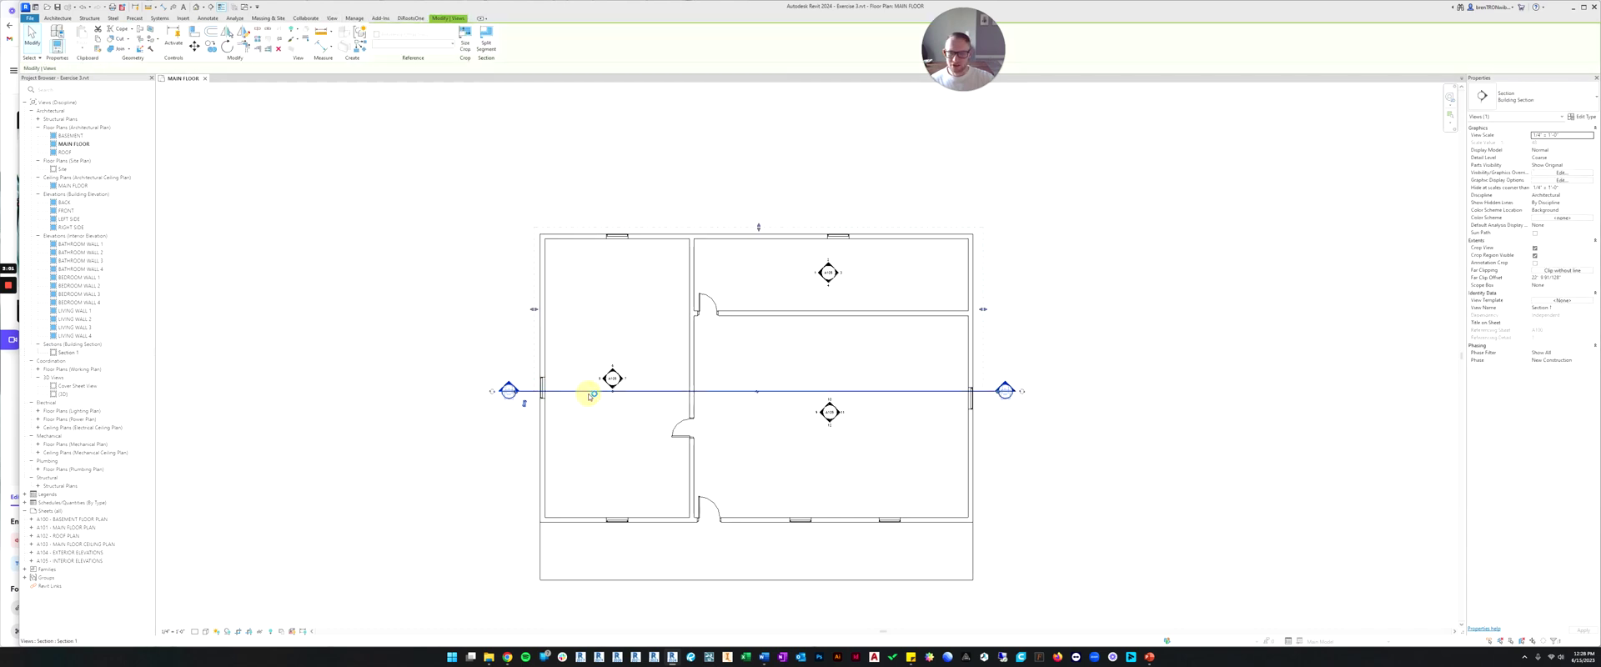
scroll(526, 393, "up", 4)
scroll(527, 396, "up", 1)
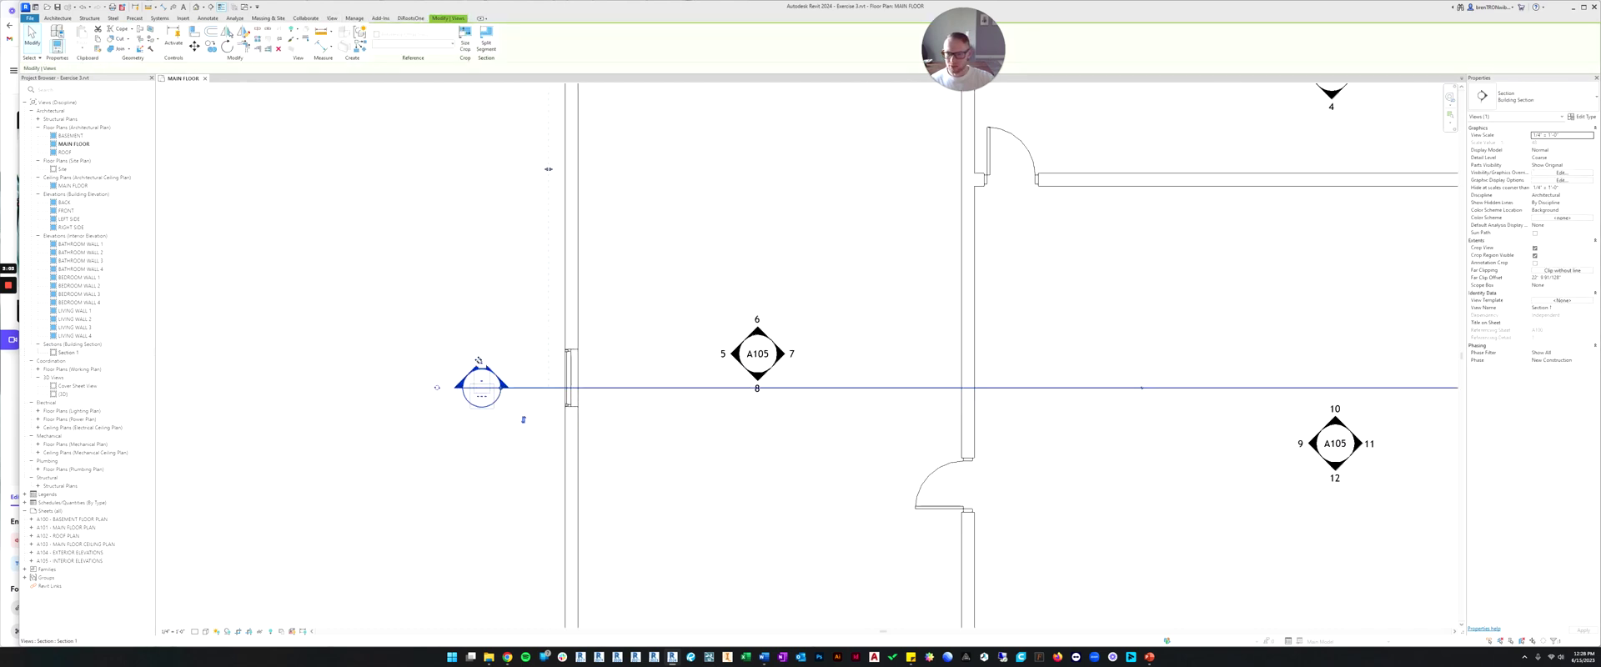
key("Escape")
double_click(480, 367)
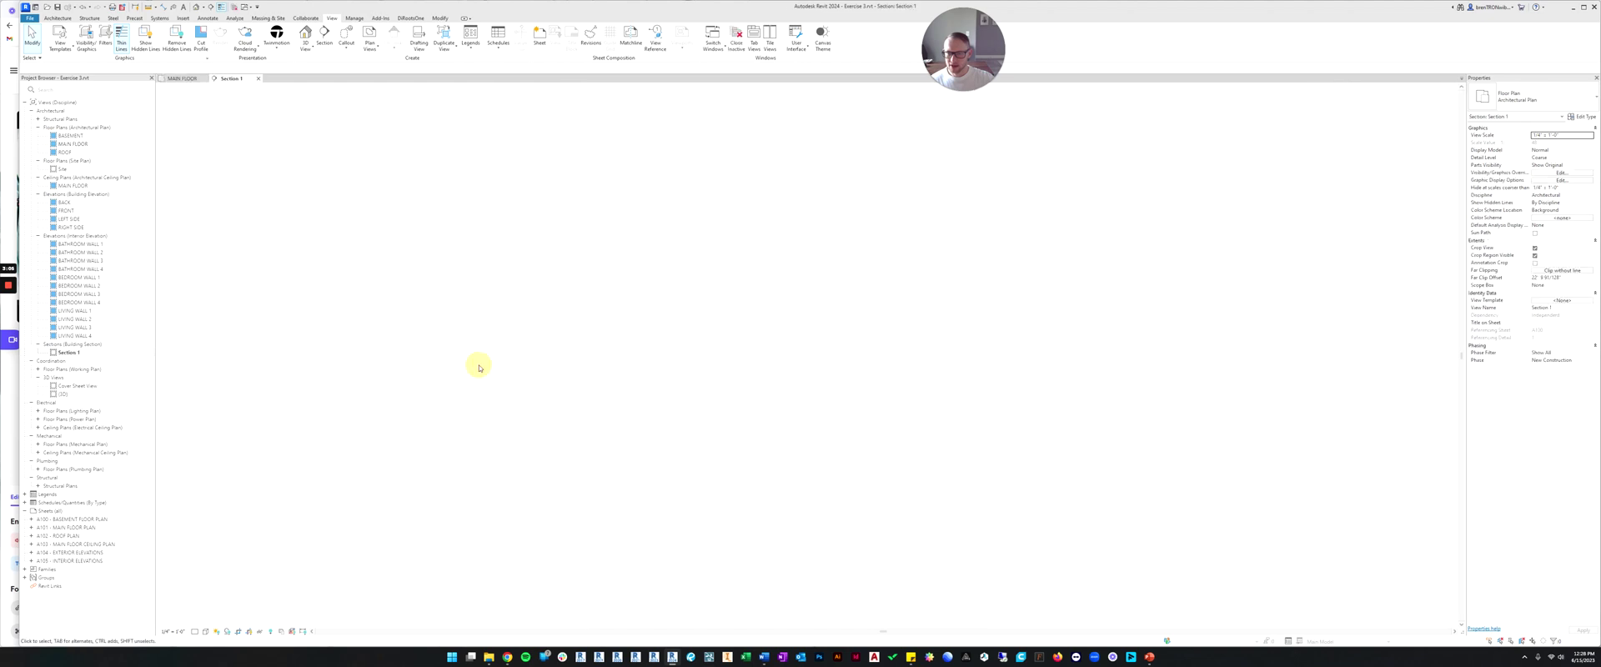
scroll(597, 367, "down", 2)
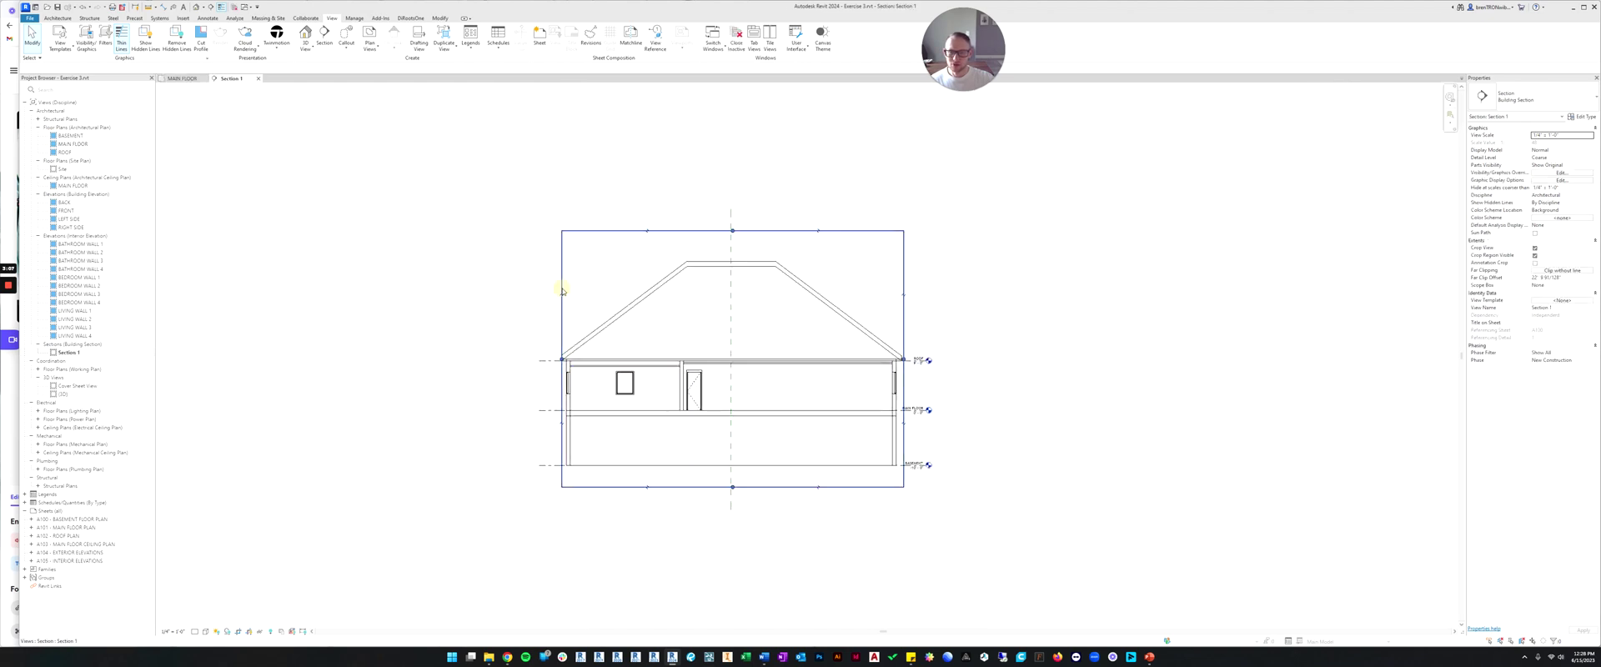
Widen the section view's crop region on both sides so it clears the roof eaves.
left_click(563, 289)
scroll(556, 367, "up", 2)
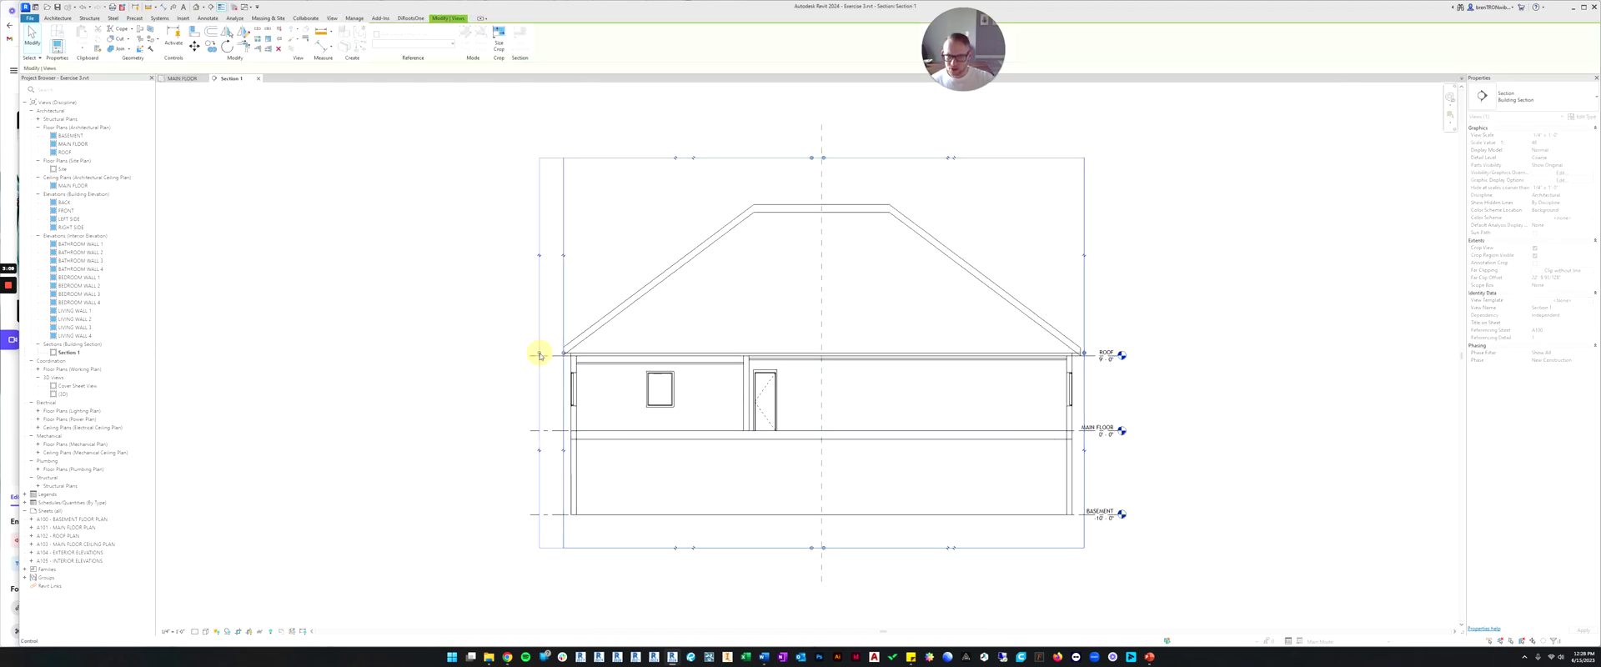
left_click_drag(539, 355, 553, 355)
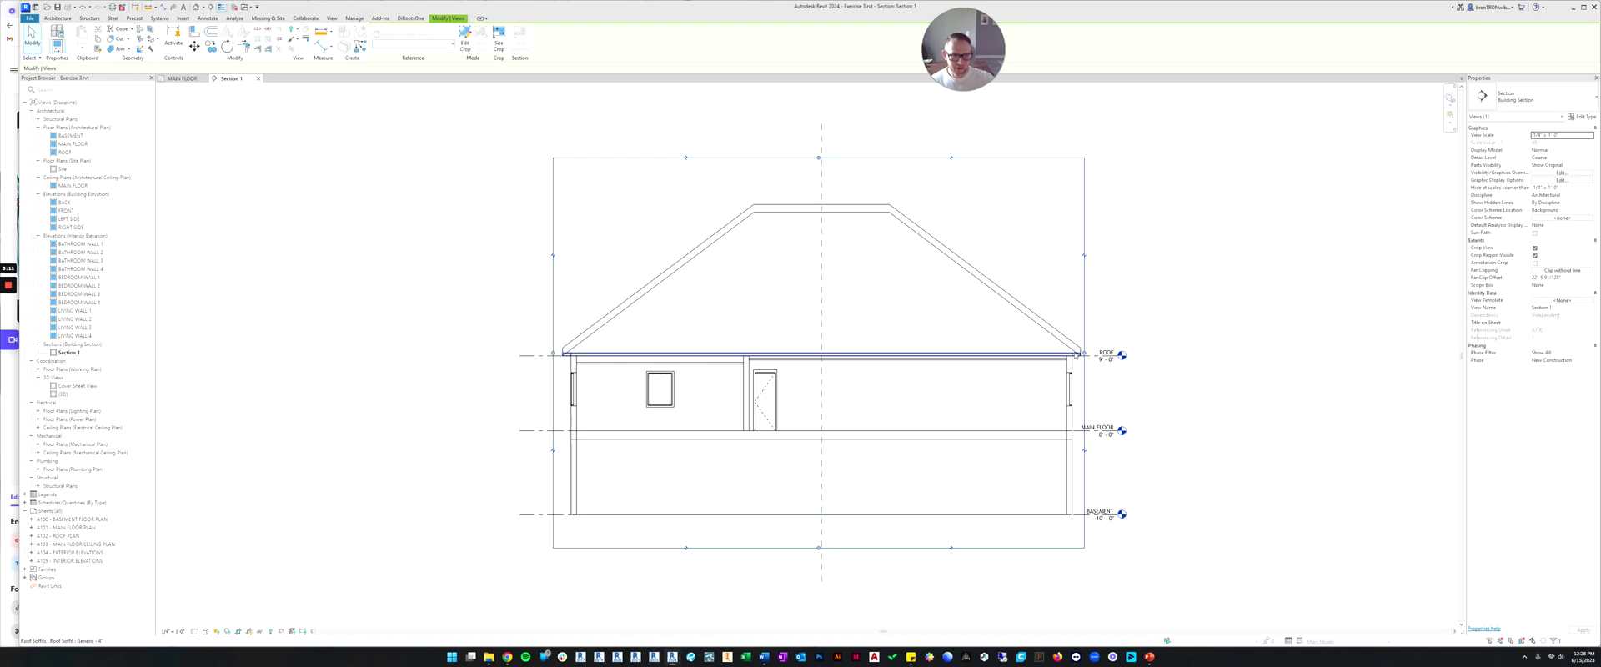
left_click_drag(1084, 354, 1092, 355)
left_click(1154, 293)
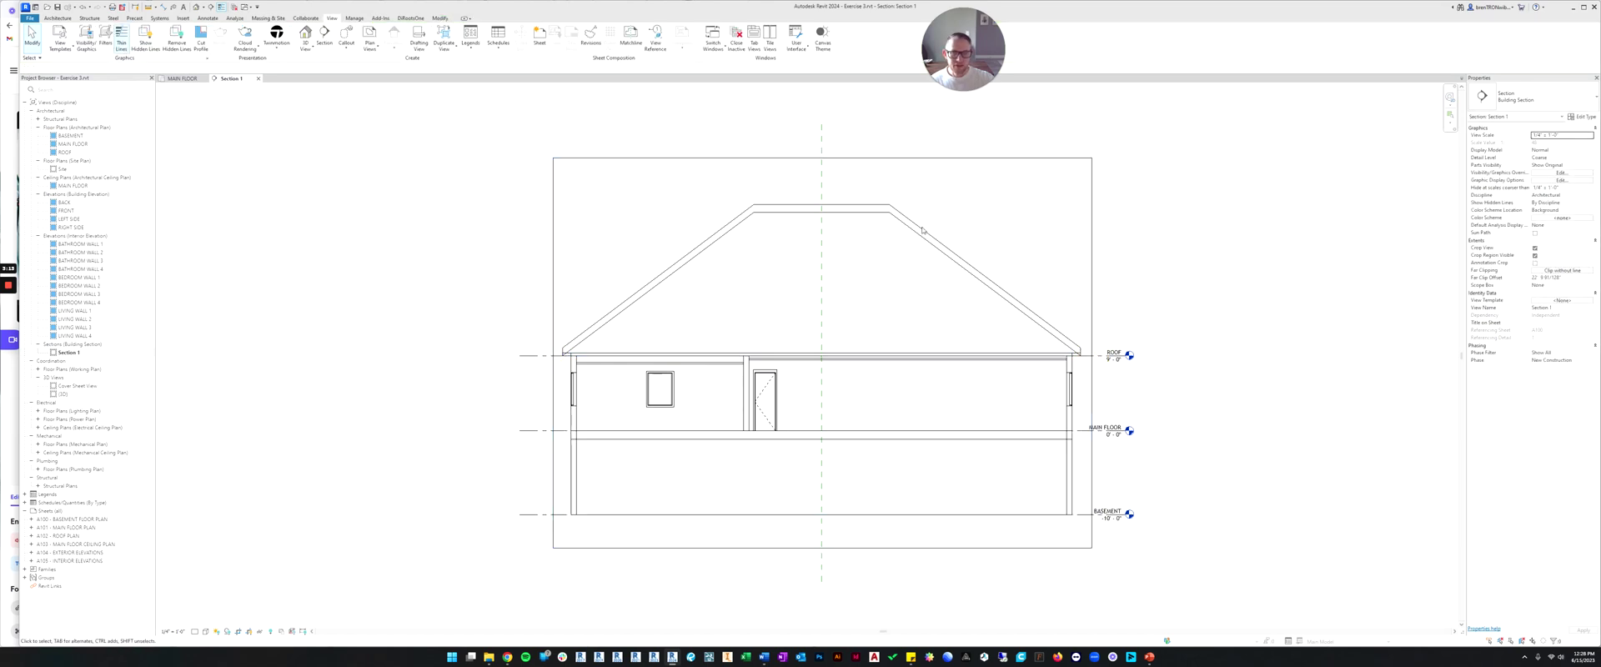
Pull the crop region's upper and lower edges in close to the roof ridge and the basement floor.
left_click(825, 158)
left_click_drag(822, 158, 822, 190)
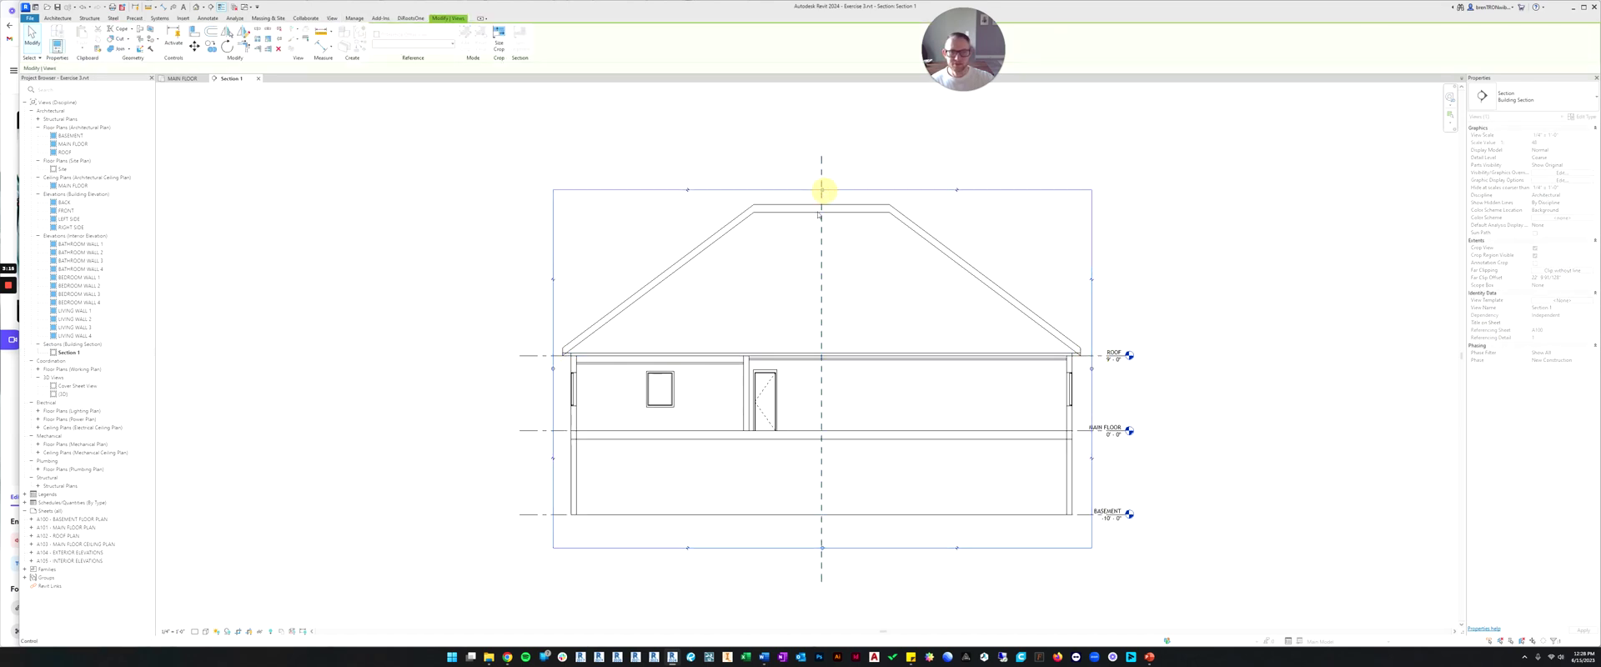
left_click_drag(821, 547, 821, 524)
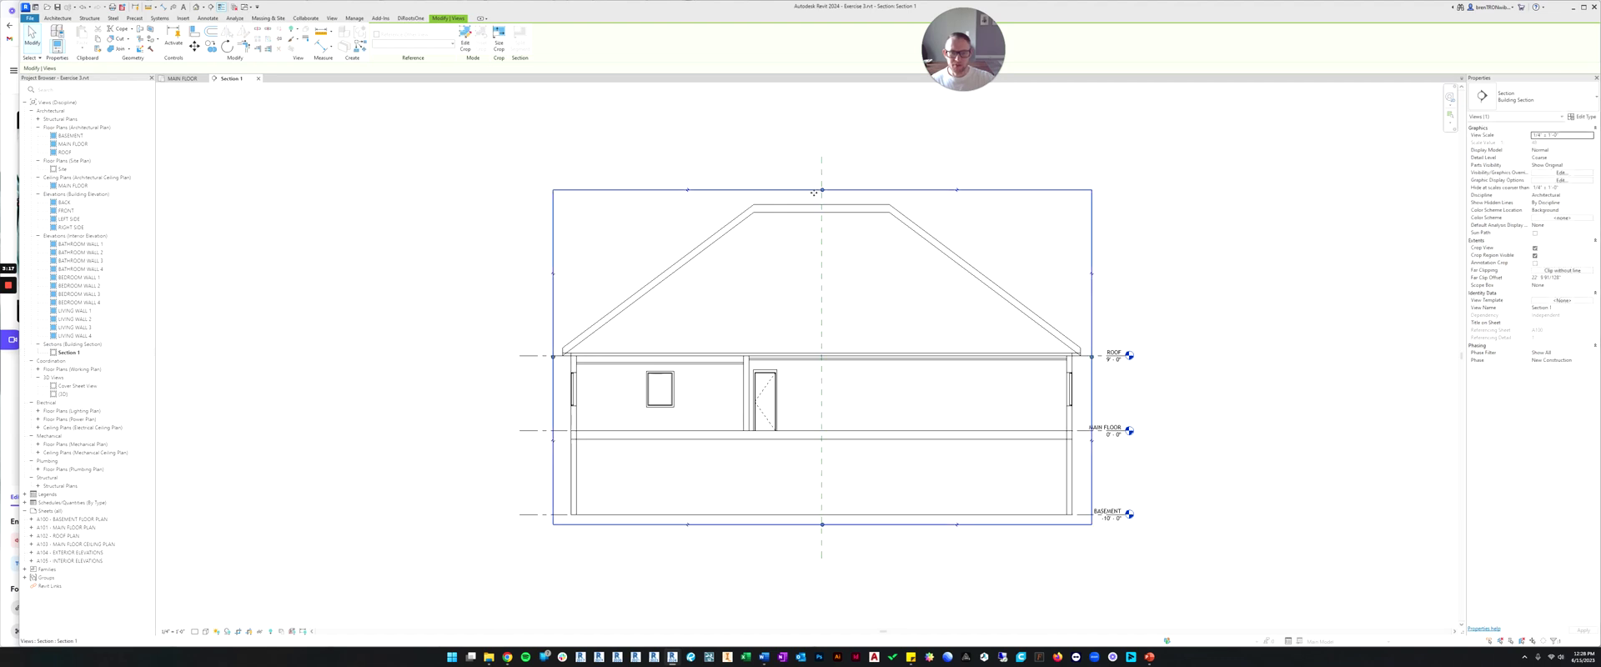
left_click_drag(813, 193, 817, 197)
left_click(425, 228)
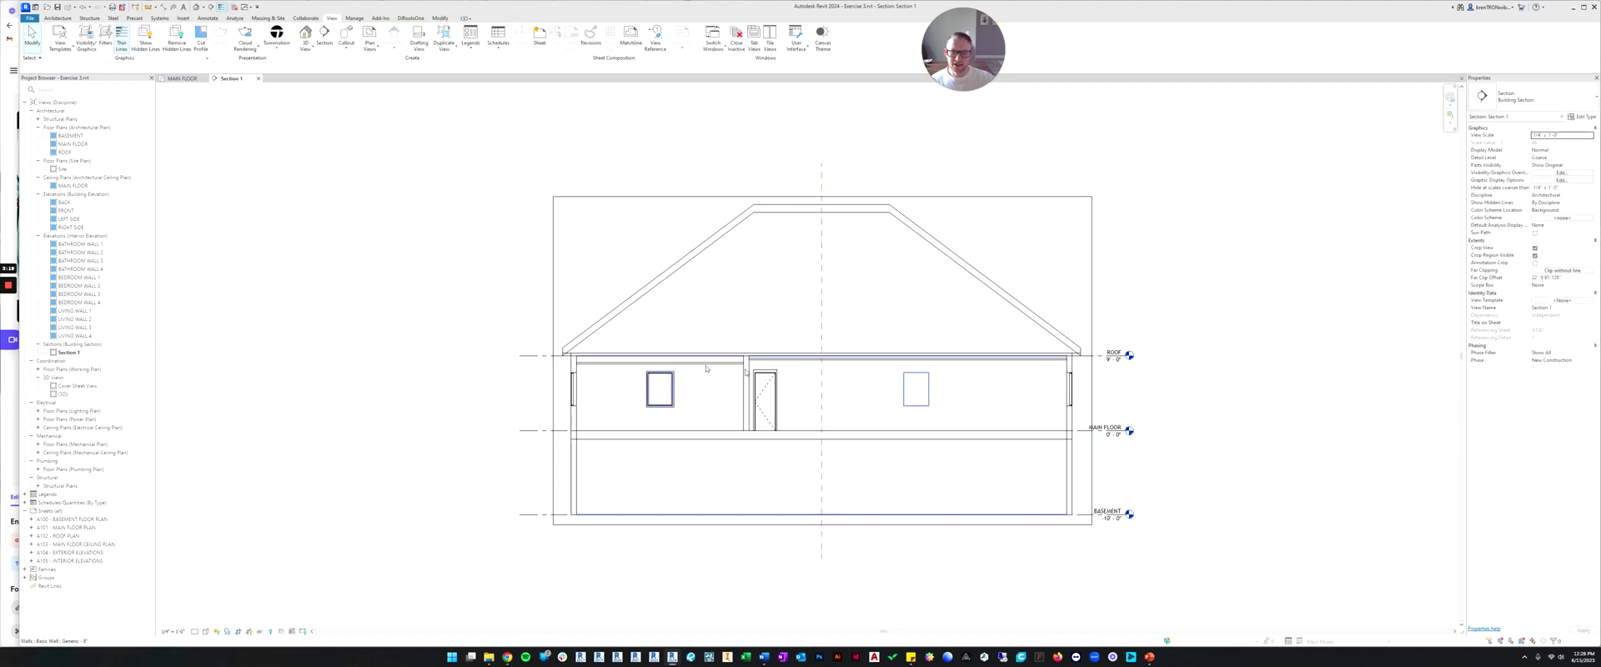
Inspect the cut walls, ceilings and windows in the section and turn off Thin Lines to show actual line weights.
scroll(706, 368, "up", 3)
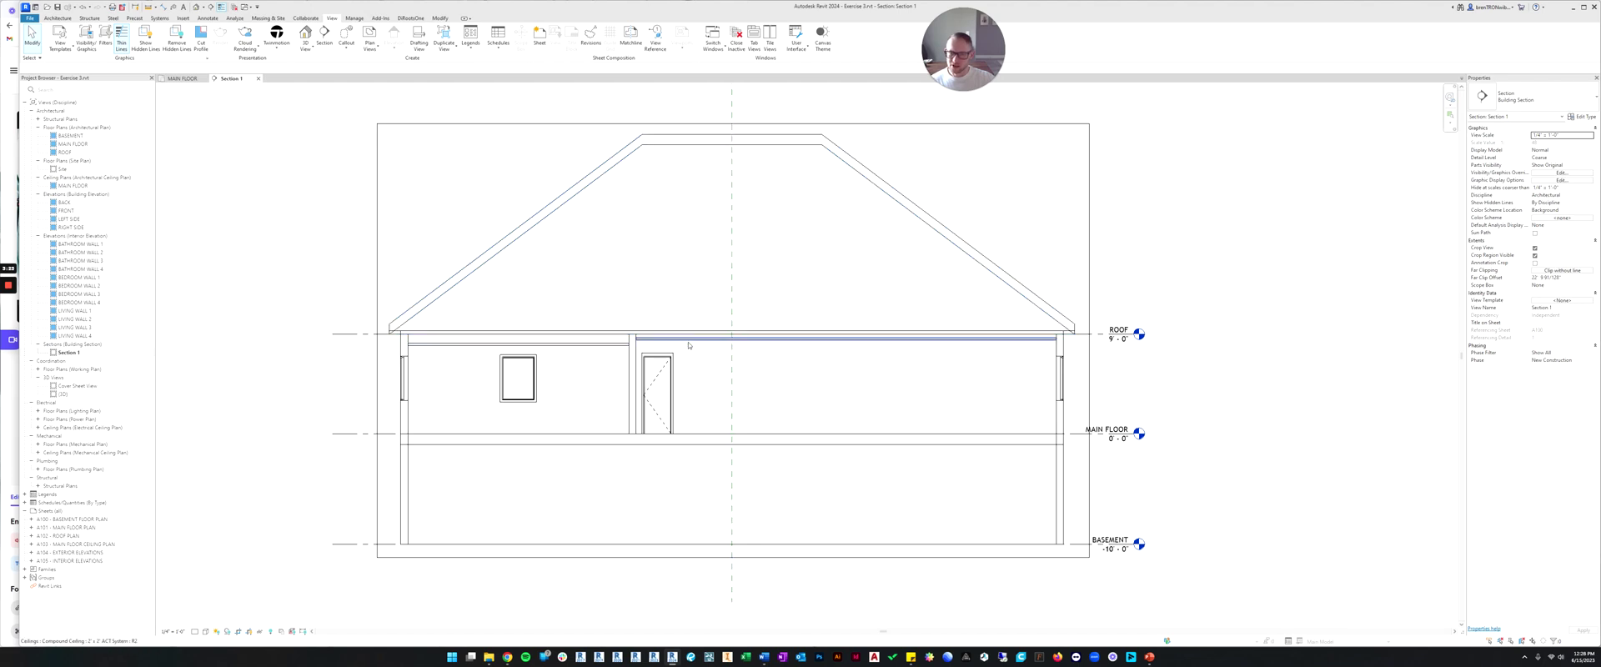
scroll(375, 347, "up", 2)
scroll(350, 360, "up", 3)
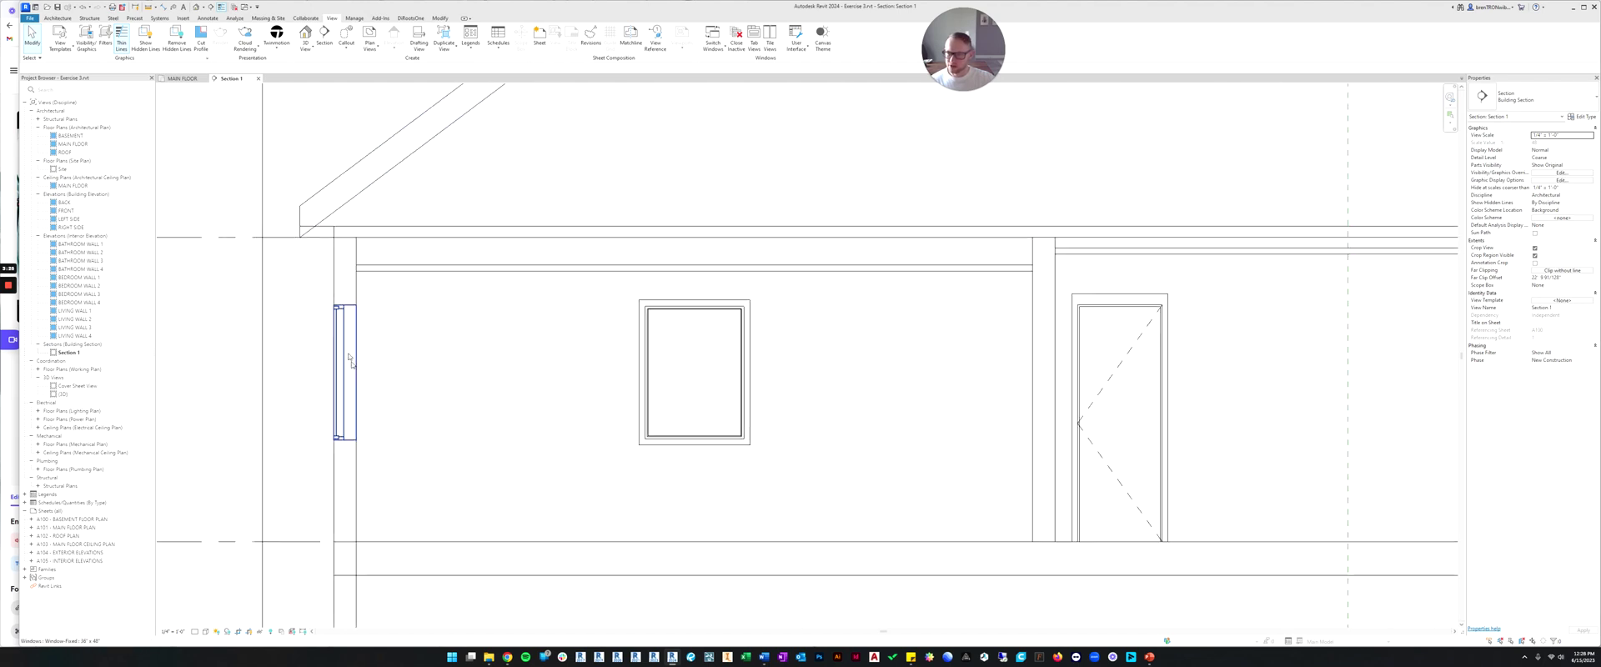
scroll(344, 319, "down", 5)
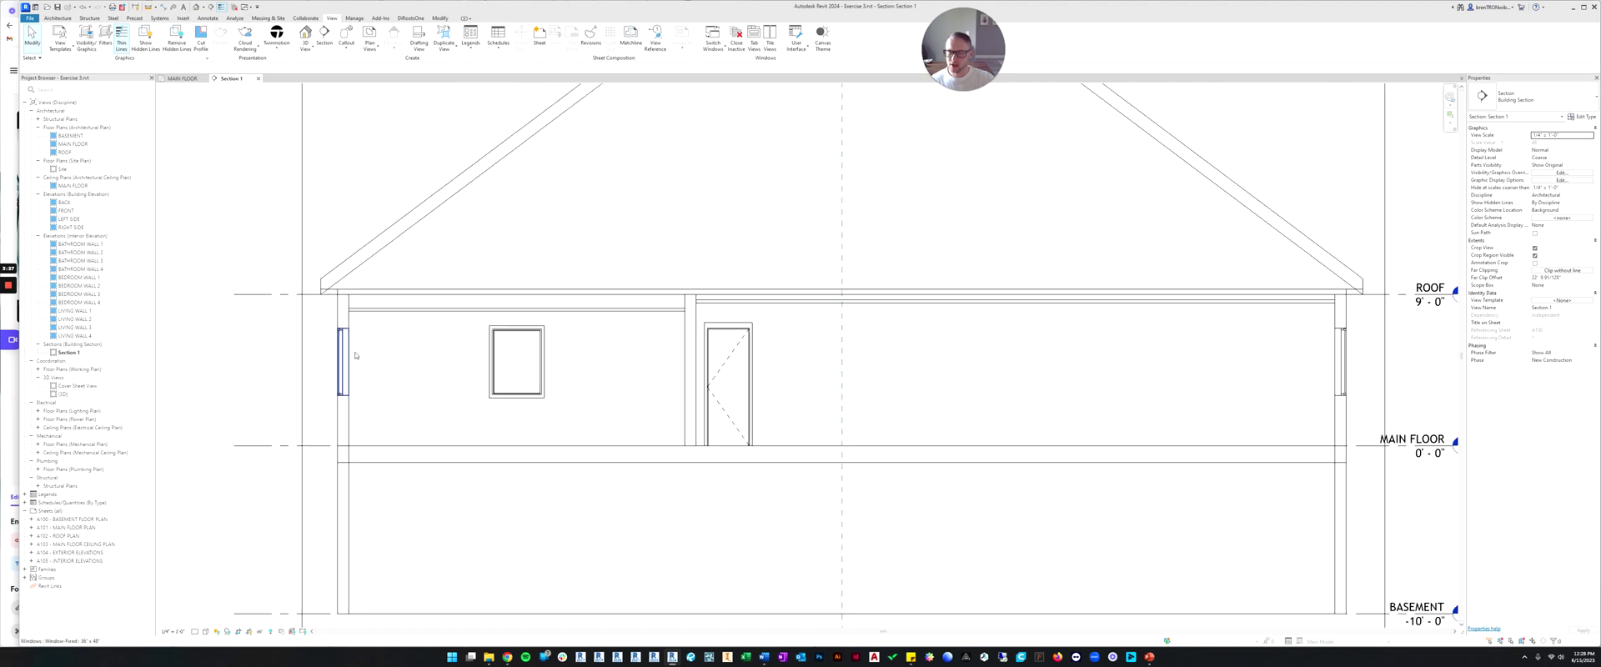
left_click(222, 234)
scroll(478, 375, "up", 3)
scroll(354, 351, "down", 1)
scroll(358, 344, "down", 2)
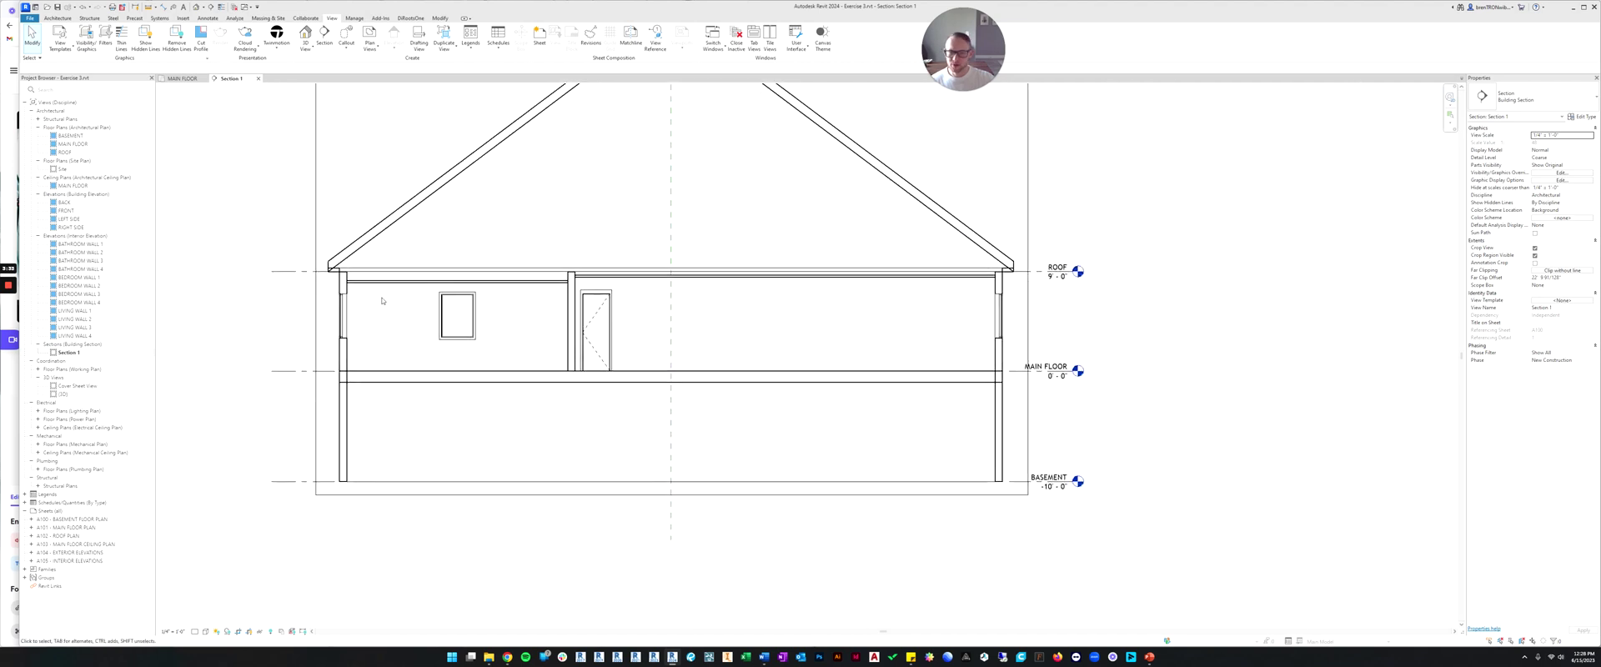
Rename the building section view as LONG SECTION.
scroll(833, 266, "down", 1)
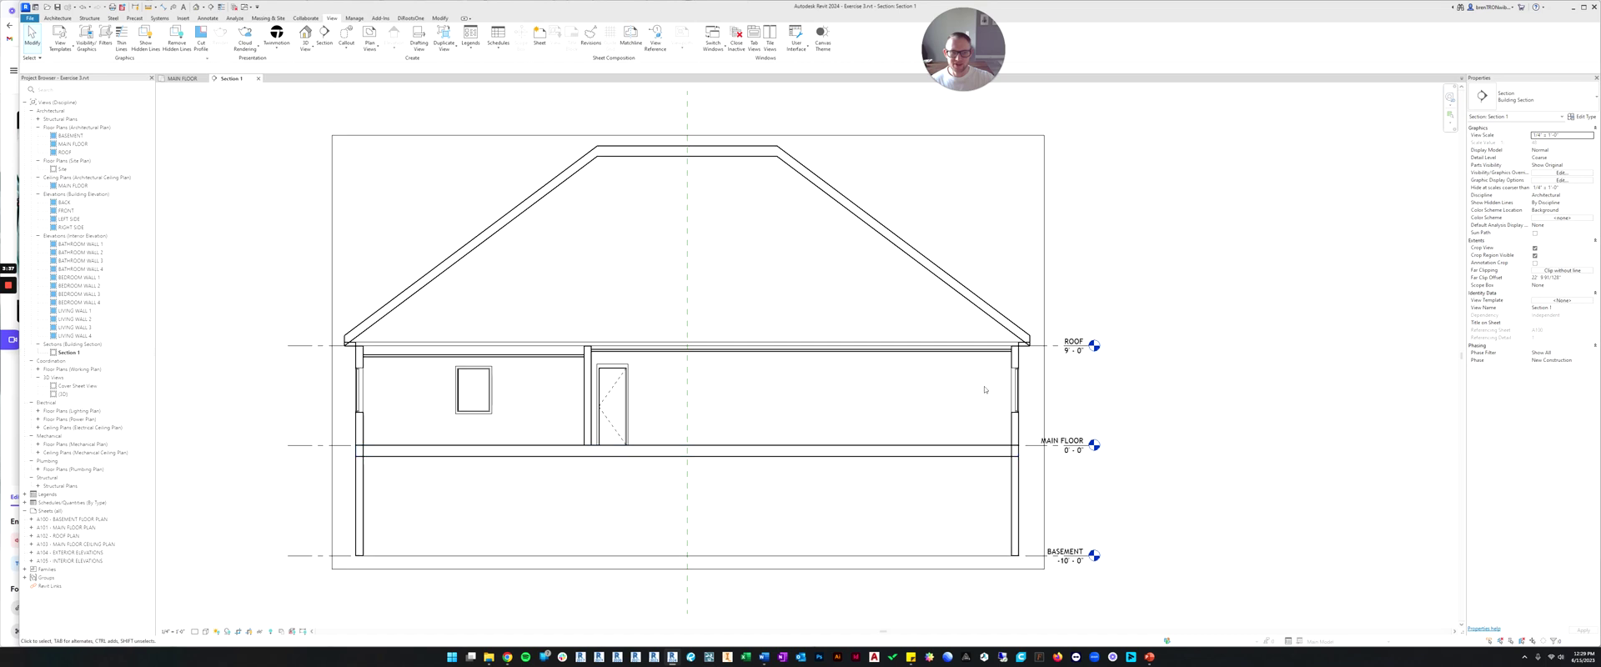
scroll(381, 358, "down", 1)
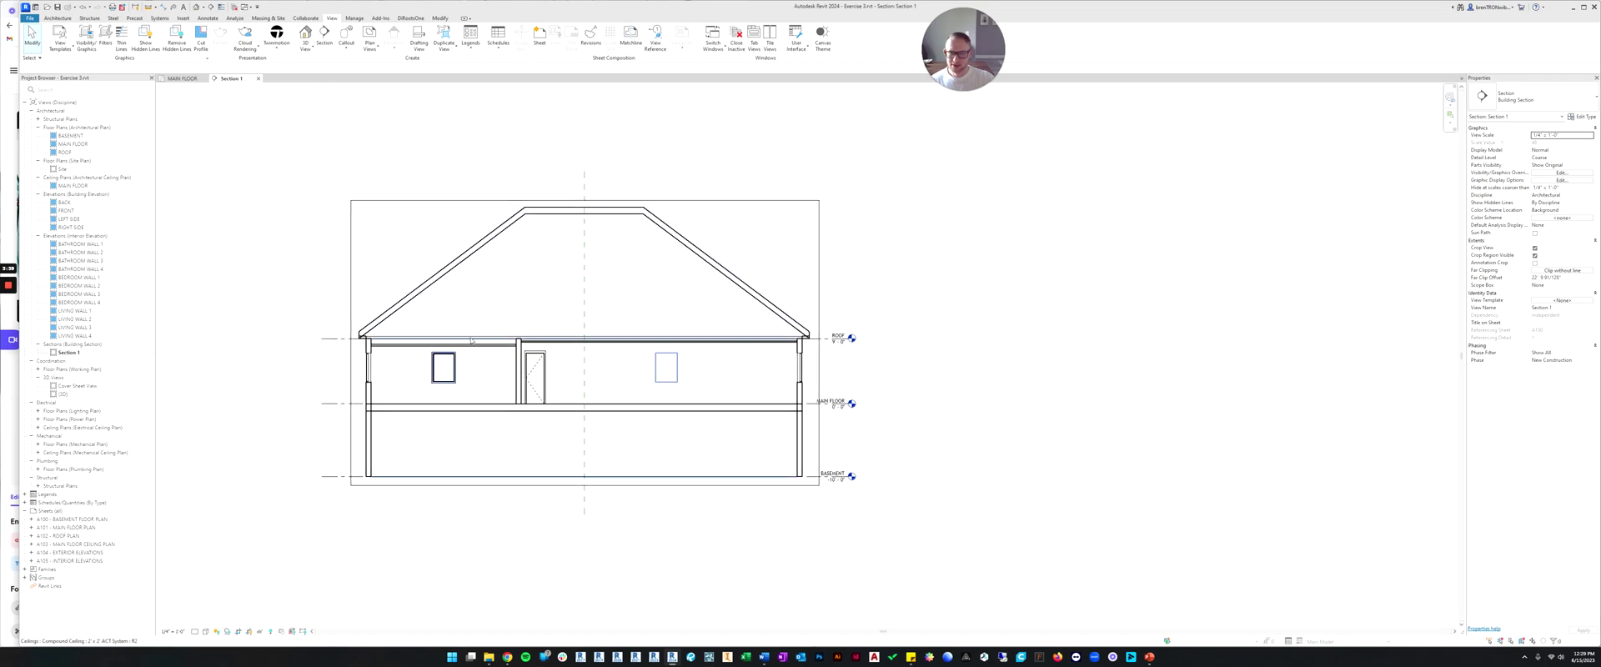
scroll(417, 333, "up", 2)
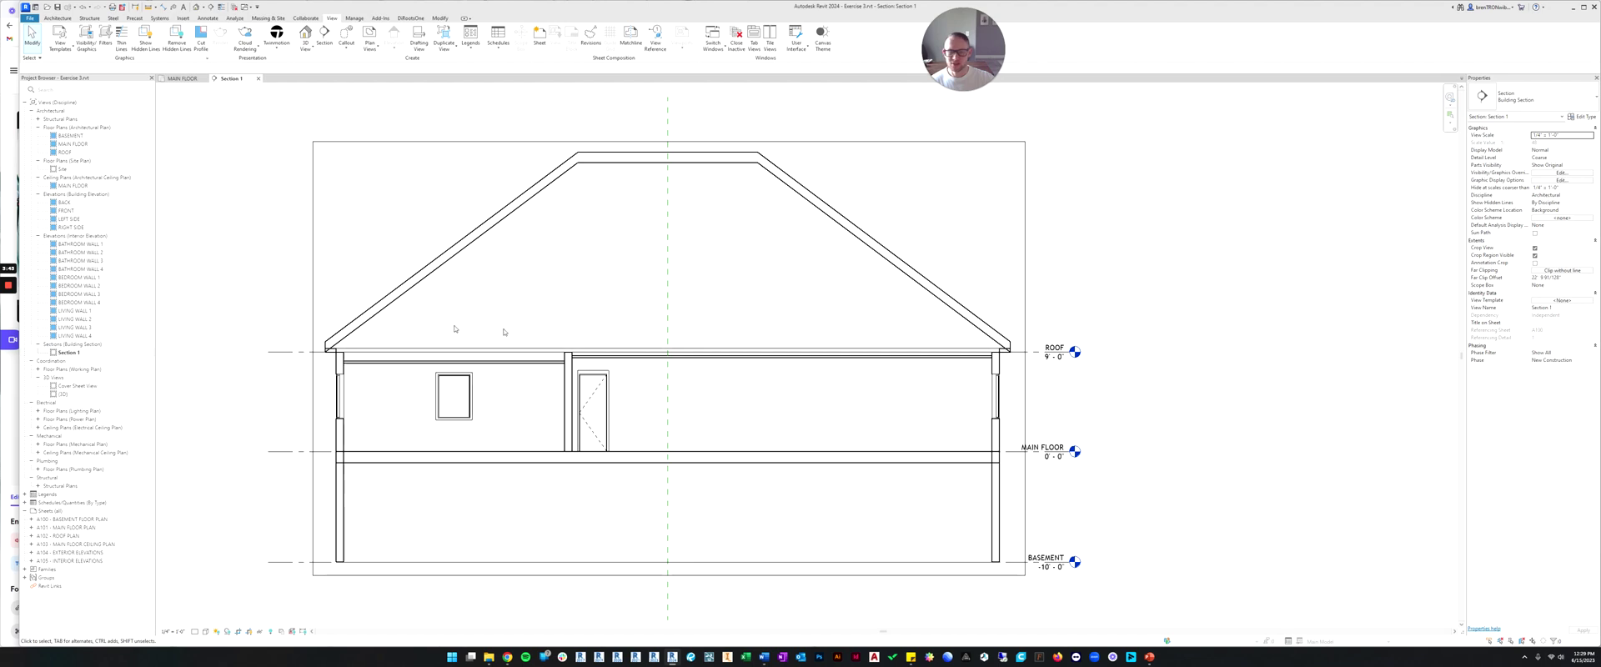
left_click(1558, 309)
key("BackSpace")
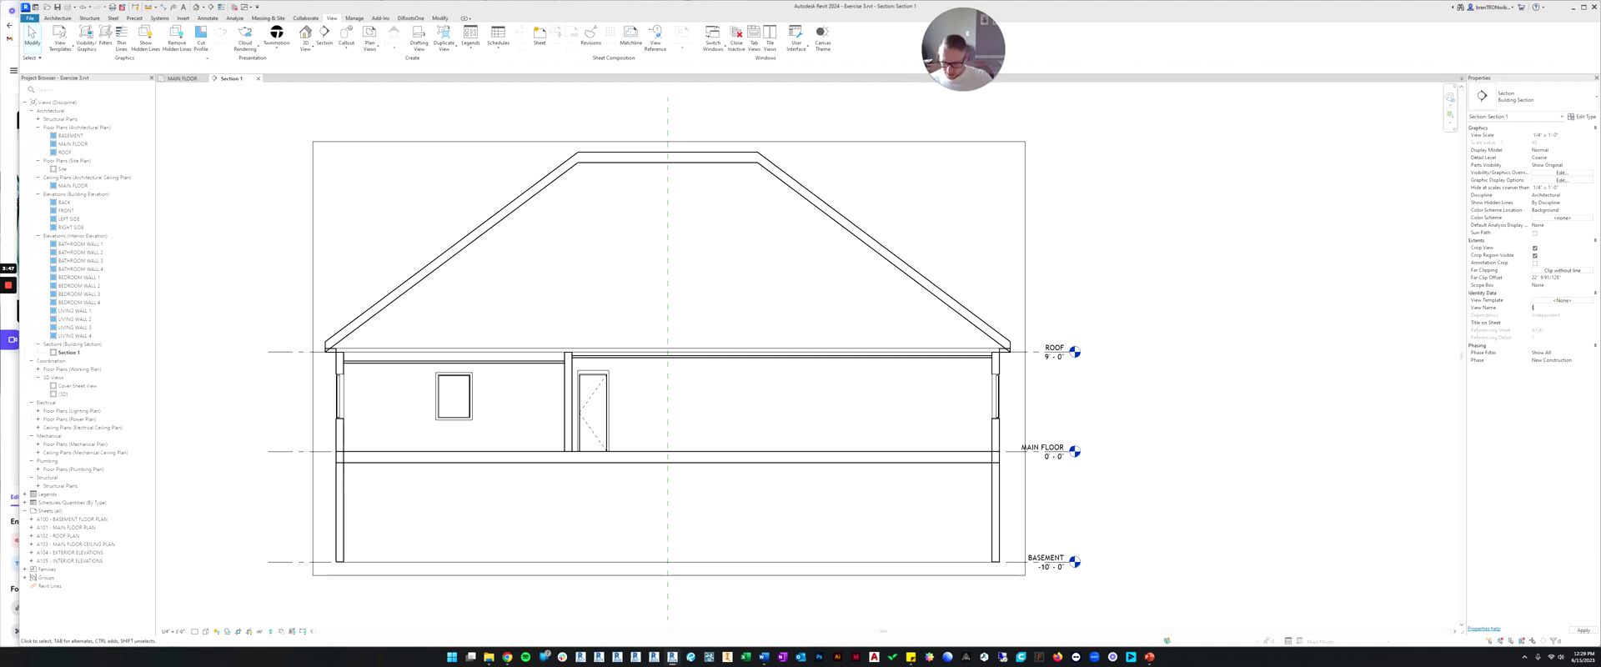
key("Caps_Lock")
type("LO")
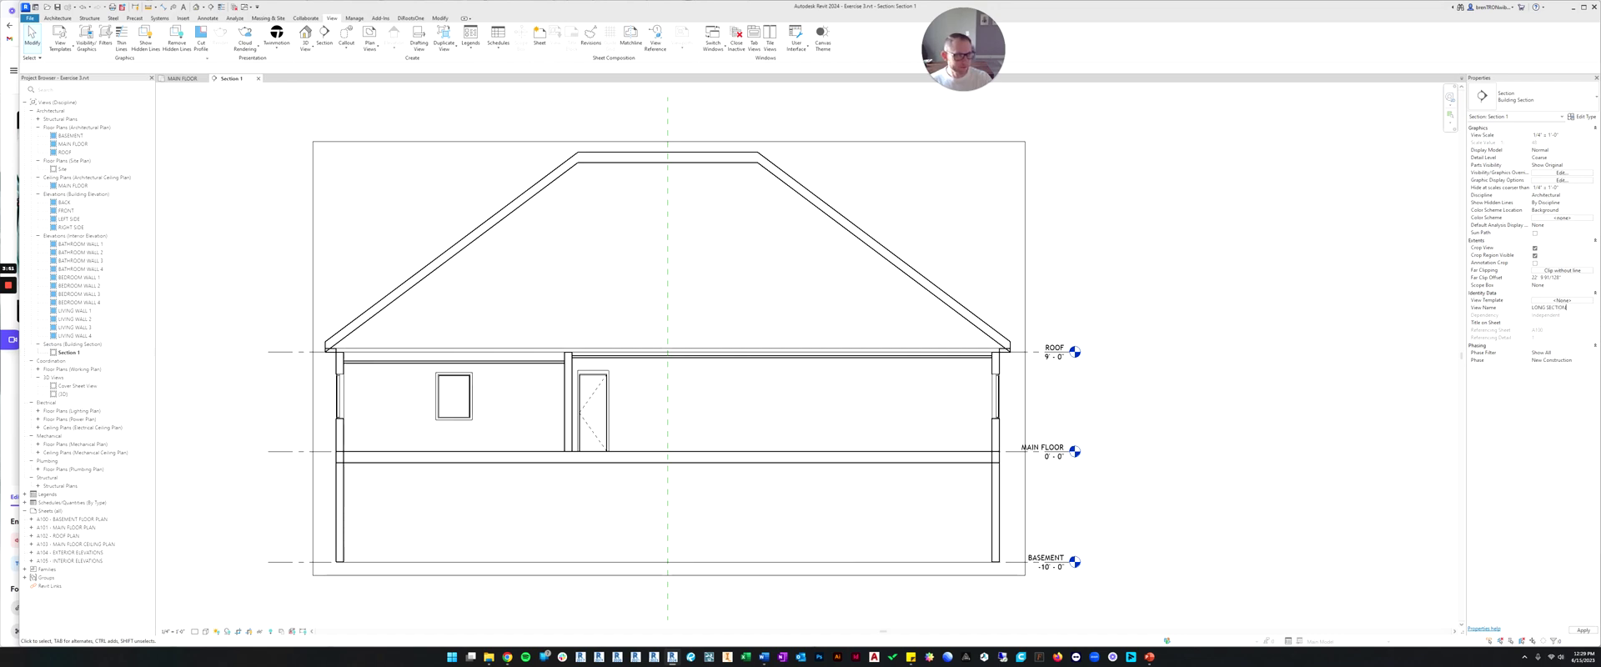
type("NG SECTION")
key("Return")
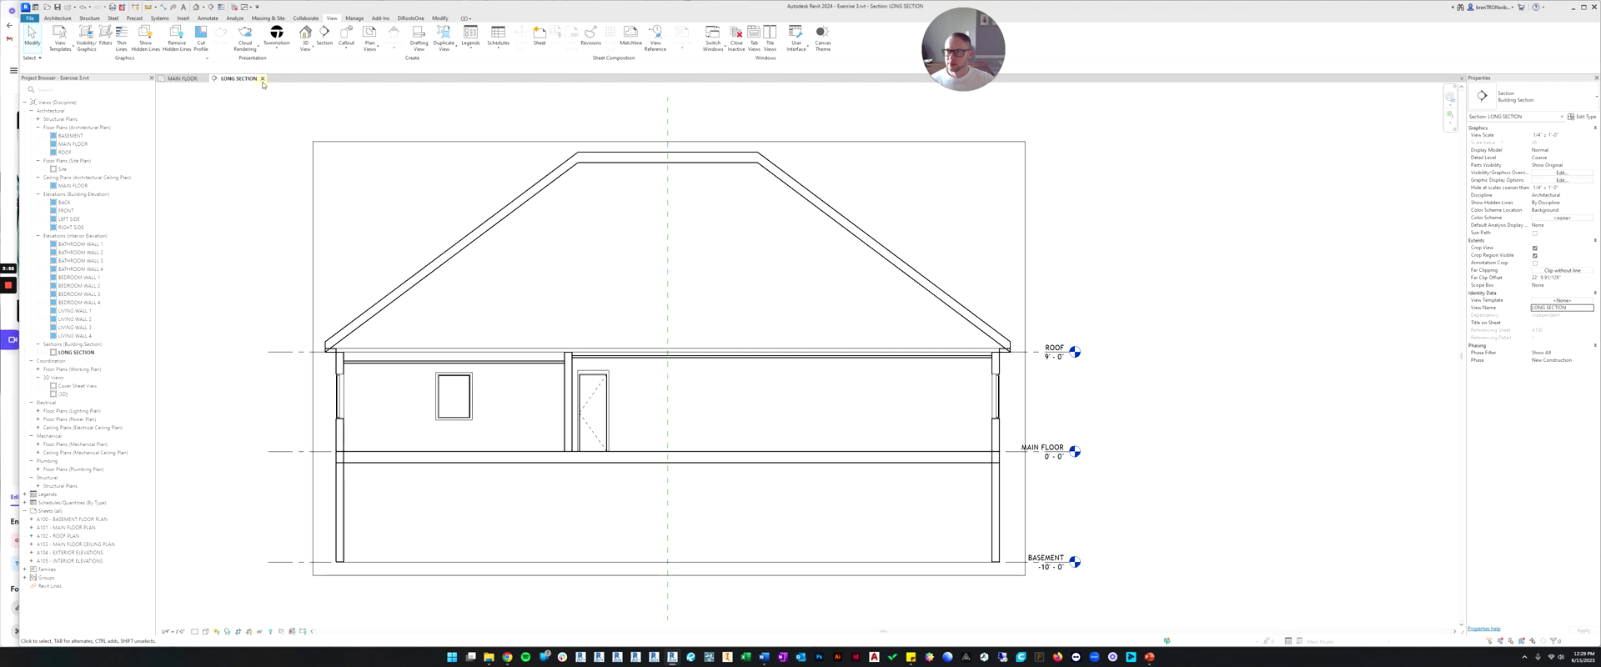
Close the section view and select its section line in the main floor plan.
left_click(262, 78)
scroll(570, 388, "down", 3)
left_click(544, 371)
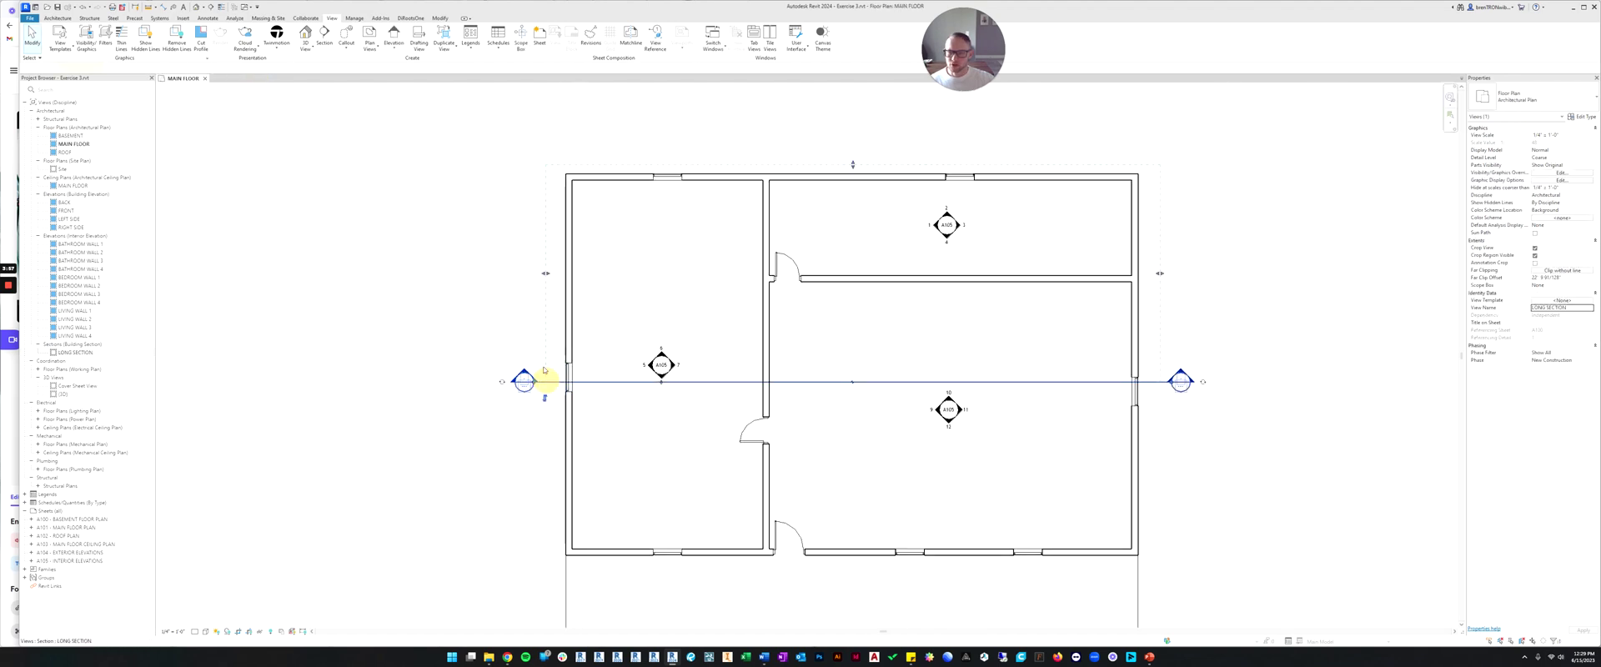
scroll(543, 367, "down", 3)
middle_click_drag(744, 274, 703, 304)
scroll(934, 393, "up", 4)
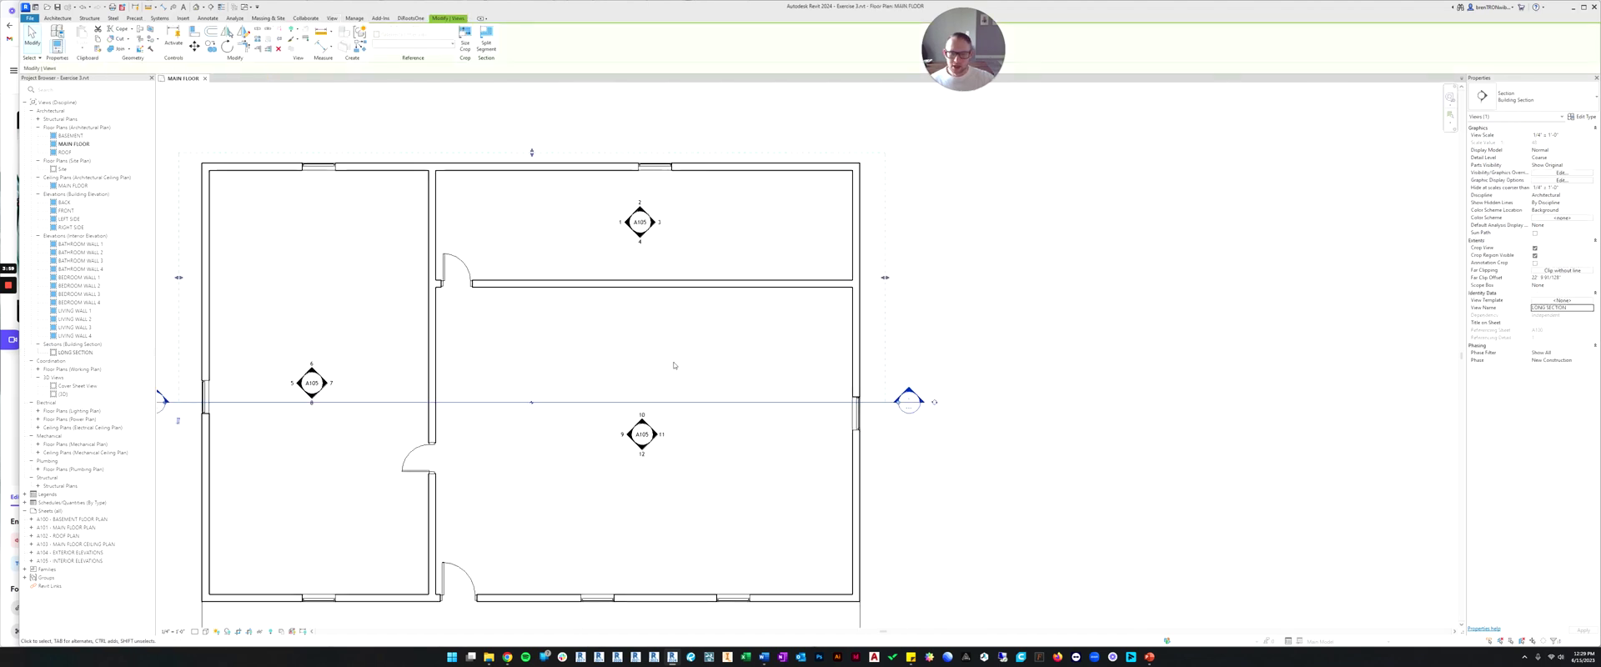
middle_click_drag(550, 371, 706, 361)
scroll(659, 371, "down", 2)
middle_click_drag(536, 361, 473, 348)
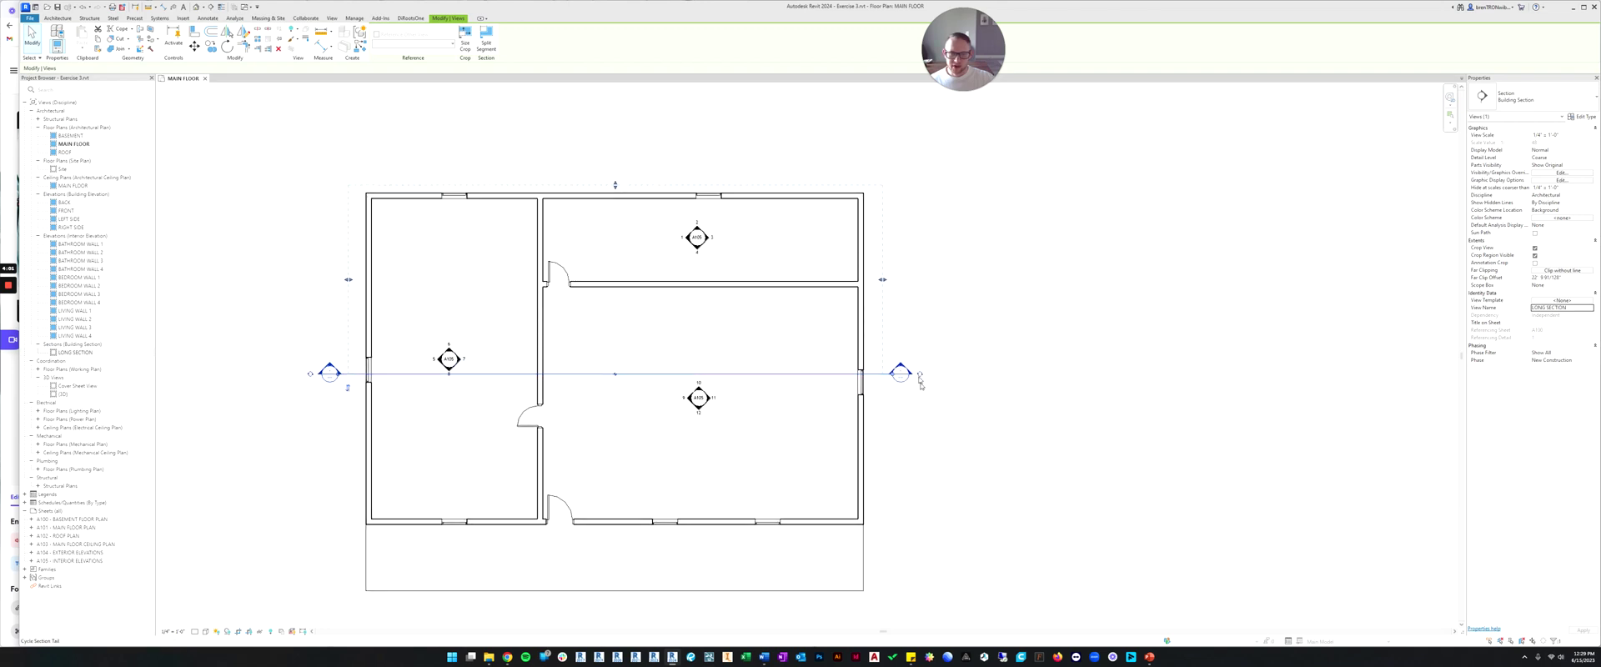
Examine the section line's head and tail symbols at both ends in the plan.
left_click(909, 405)
left_click(868, 376)
scroll(344, 367, "up", 3)
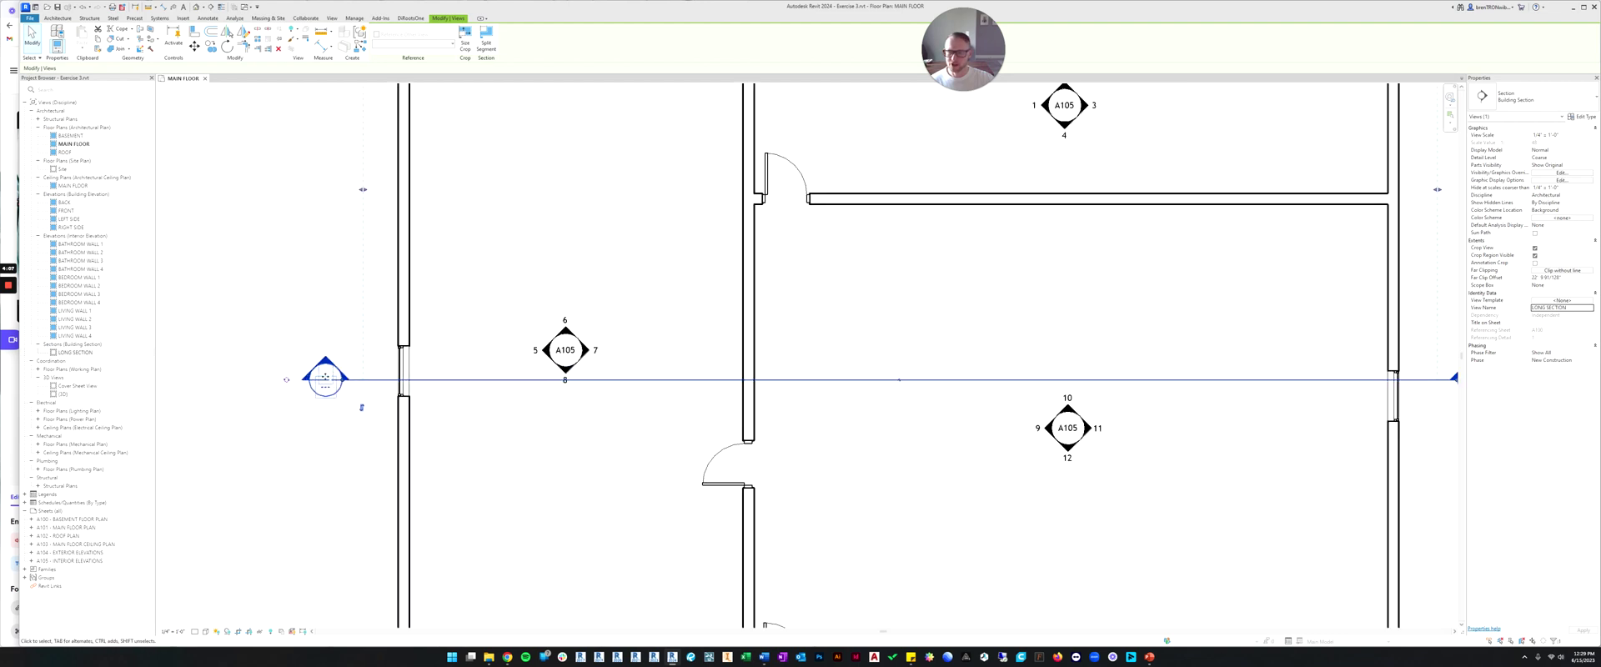
scroll(377, 383, "down", 3)
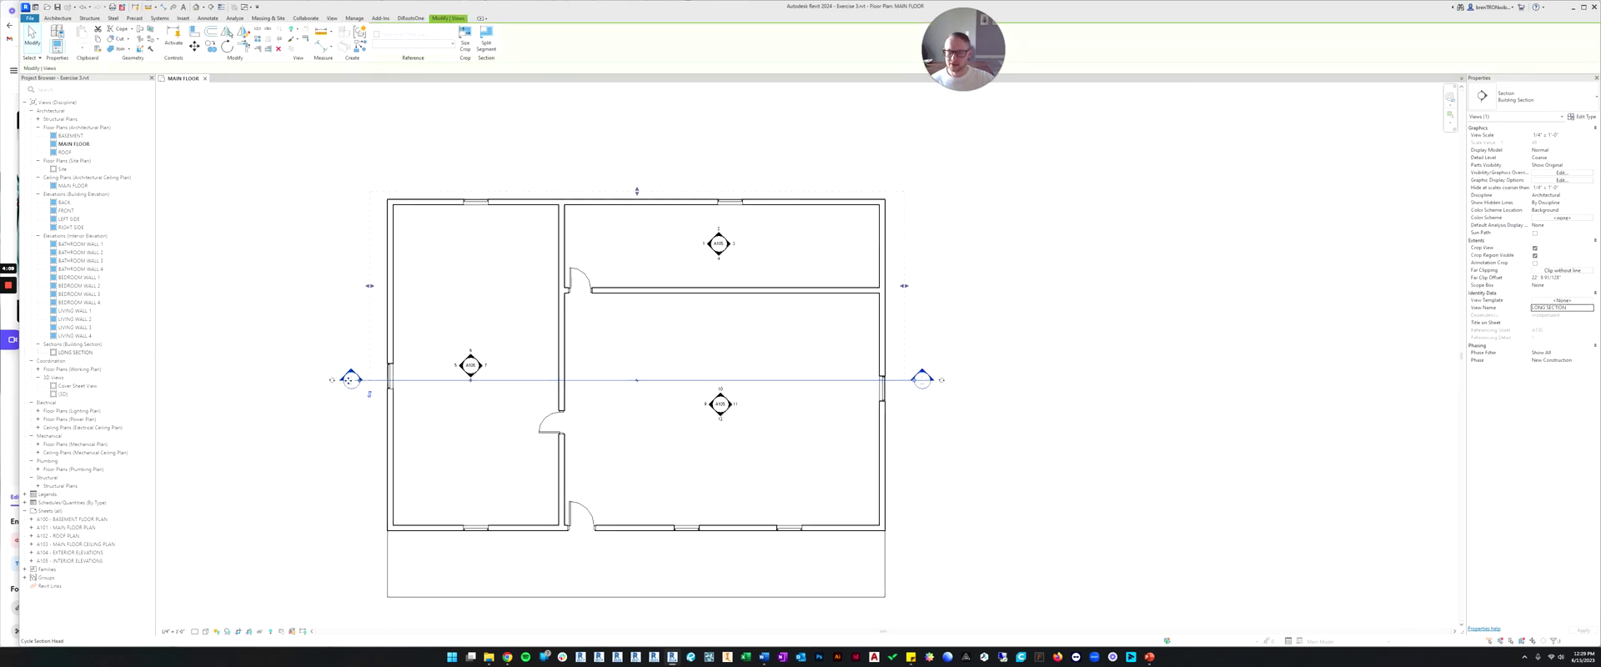
scroll(346, 377, "up", 3)
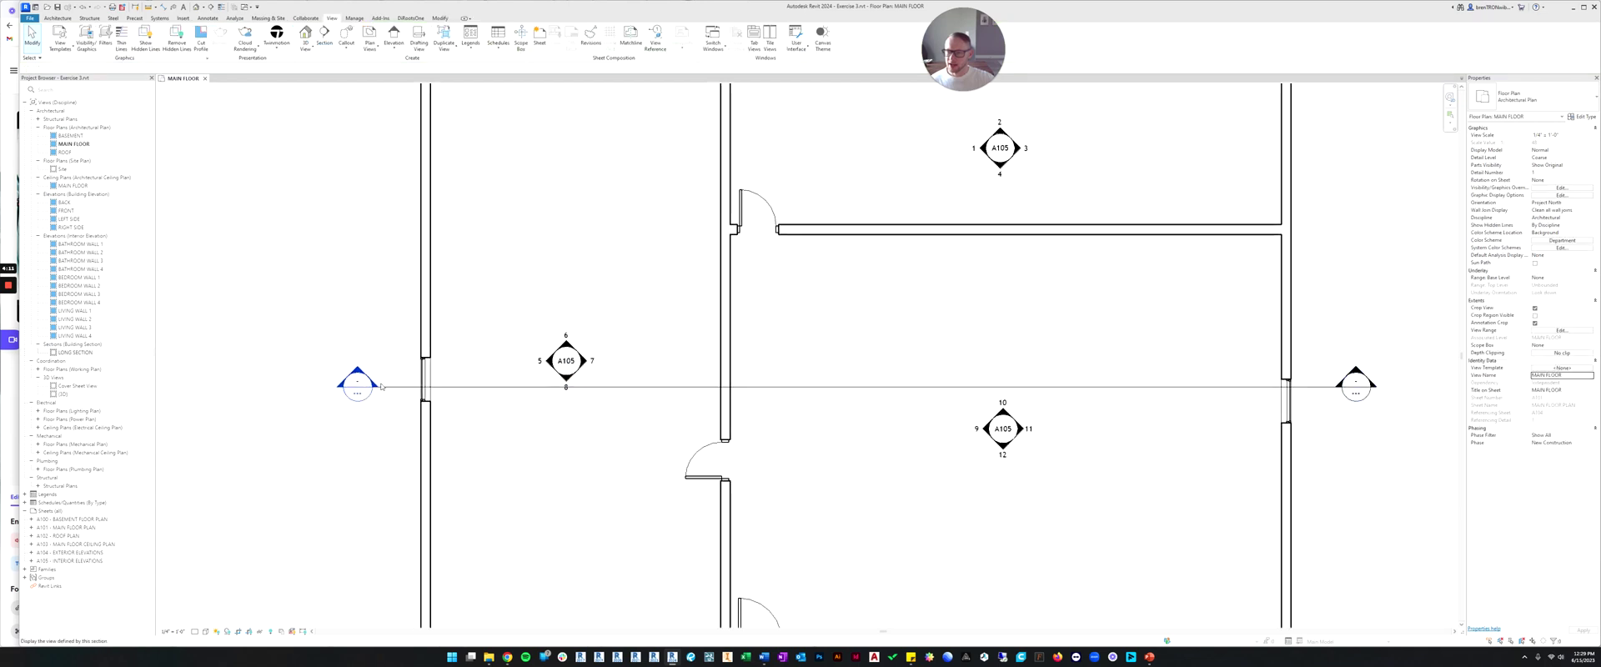
scroll(350, 380, "down", 3)
scroll(351, 380, "down", 1)
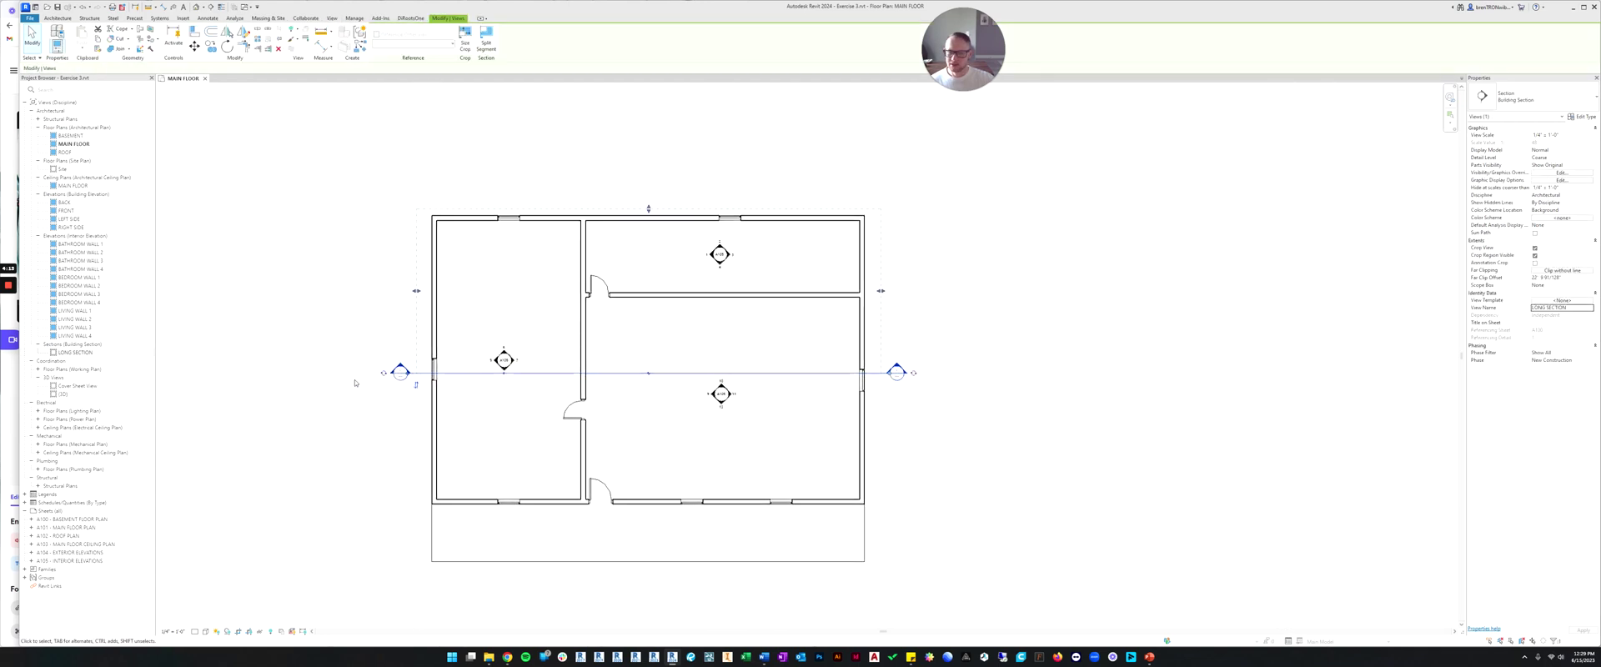
scroll(400, 375, "up", 3)
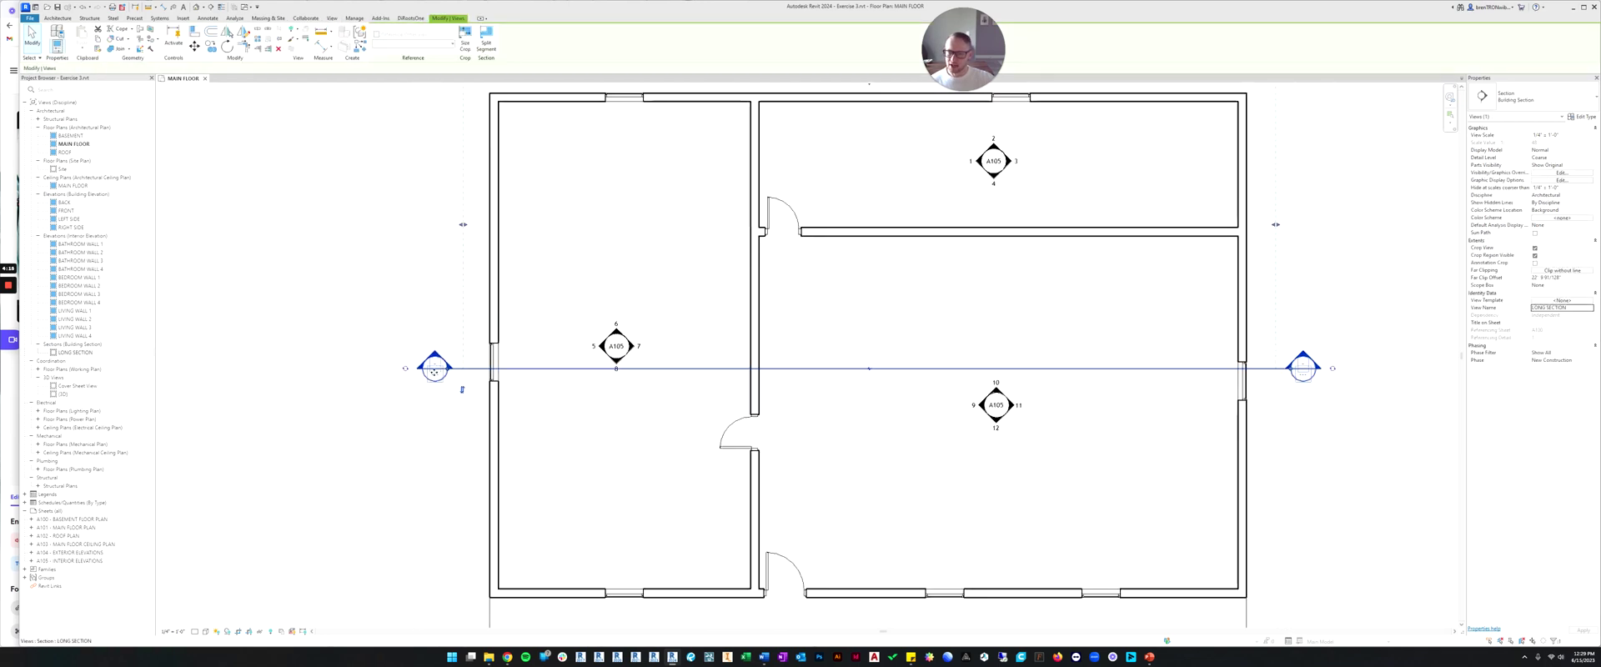
Cycle the section line's left-end symbol through its available styles and back to the full section head.
left_click(405, 372)
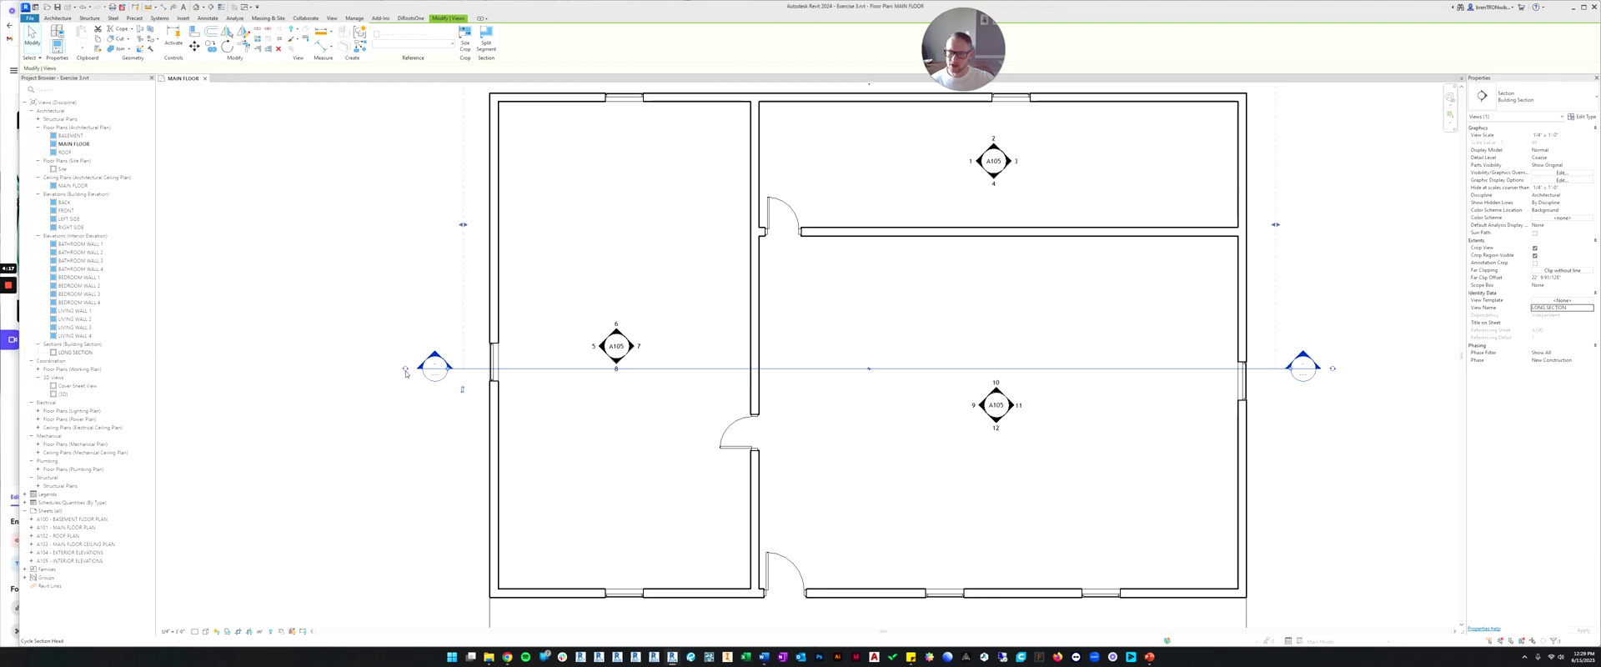
left_click(406, 372)
left_click(405, 371)
left_click(405, 370)
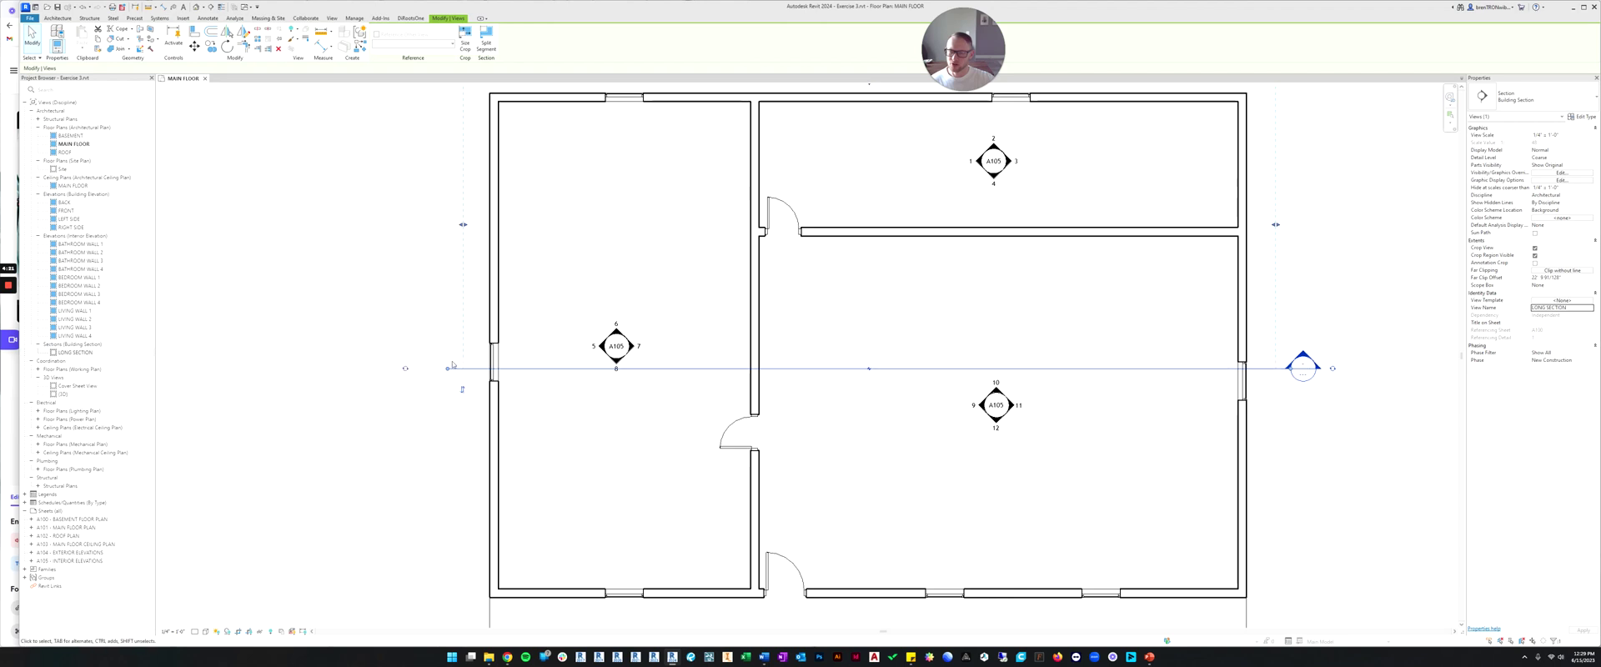
left_click(405, 369)
left_click(406, 369)
left_click(405, 369)
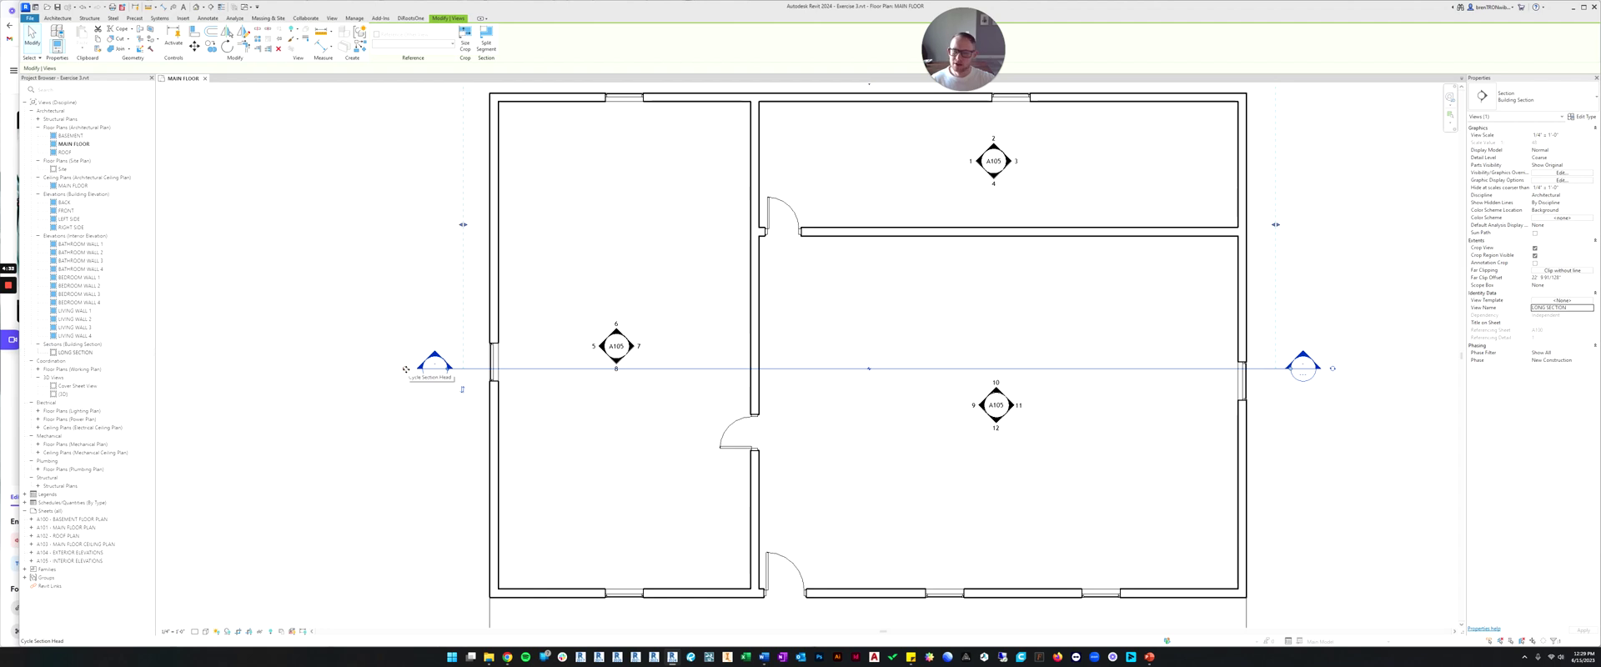
Cycle the tail at the section line's right end so that end carries no symbol, and deselect the section.
scroll(405, 369, "down", 2)
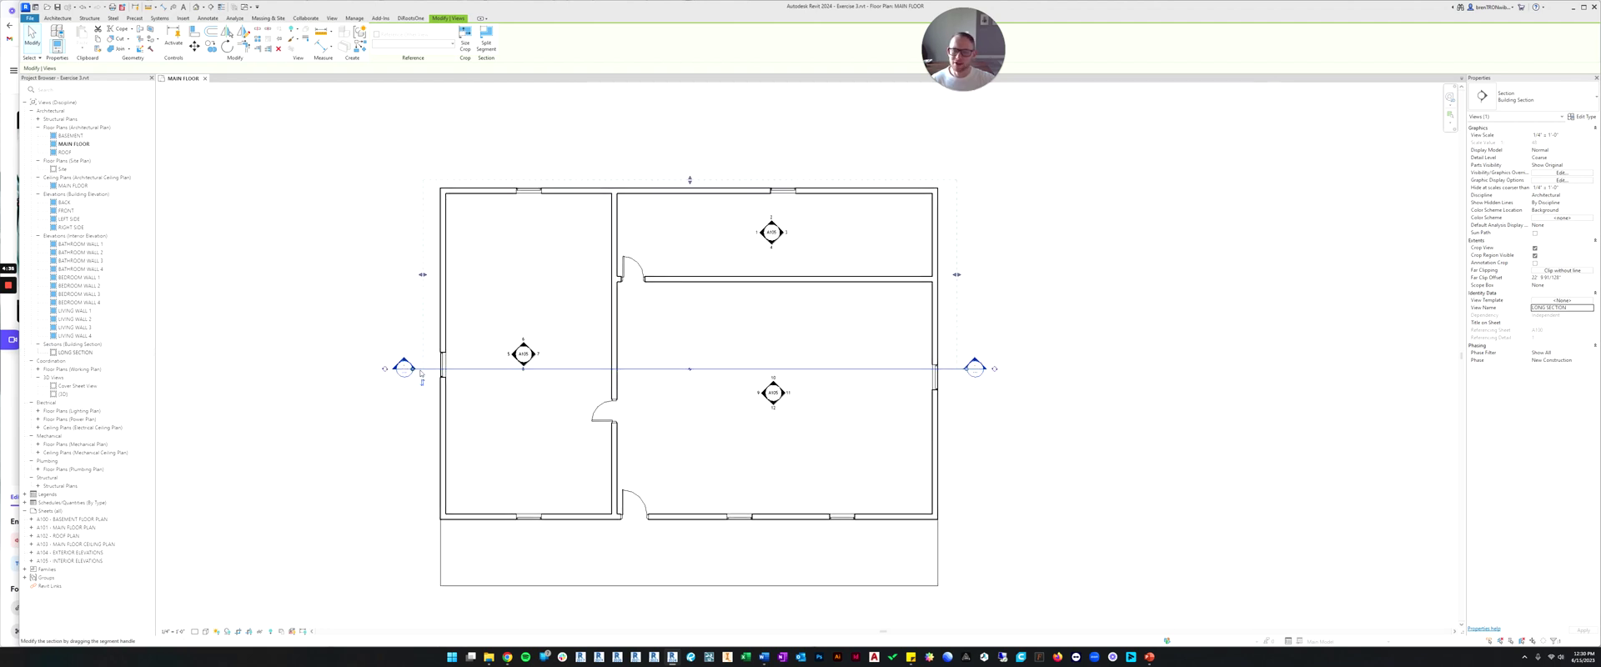
scroll(976, 367, "up", 2)
left_click(978, 366)
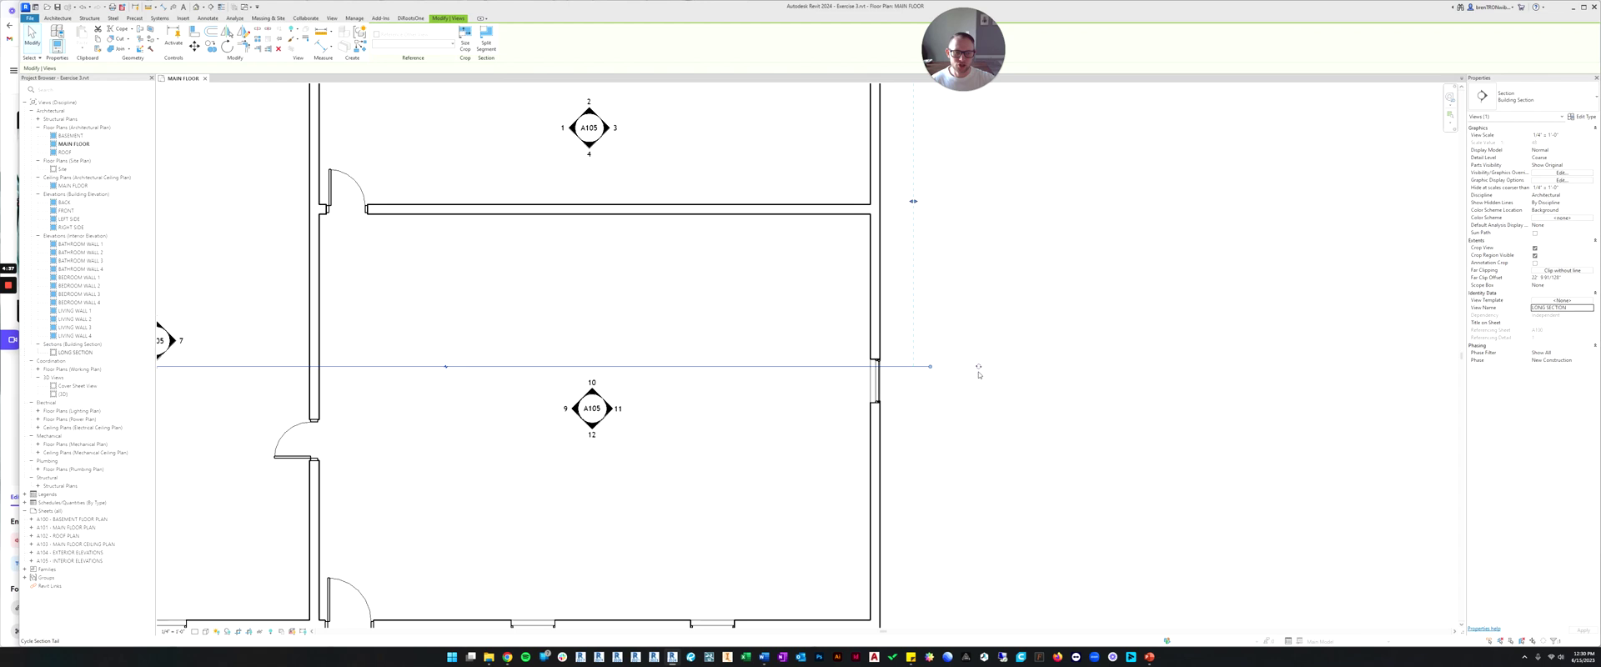
left_click(940, 432)
scroll(944, 433, "down", 2)
middle_click_drag(774, 420, 847, 396)
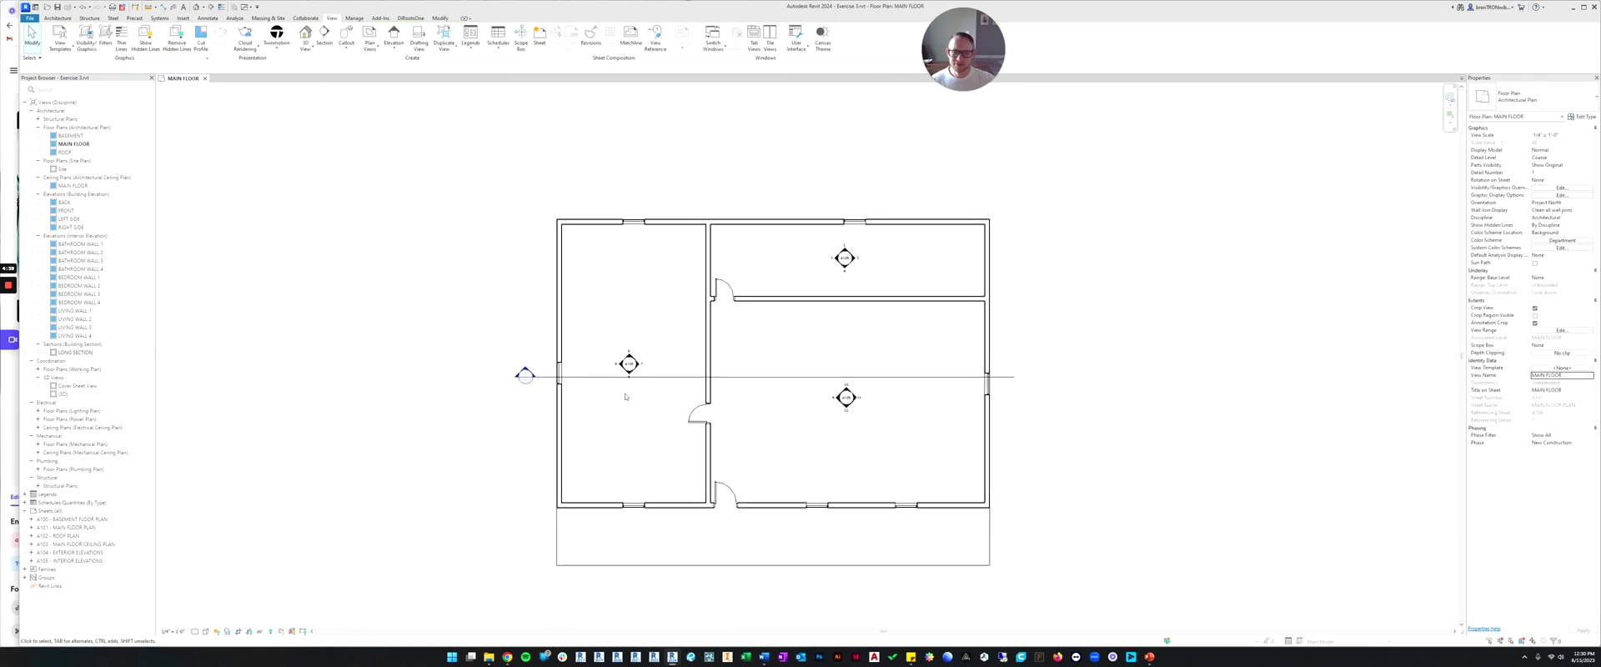
Pull the section's far clip boundary in from beyond the exterior wall to the section line and open the section view.
left_click(742, 383)
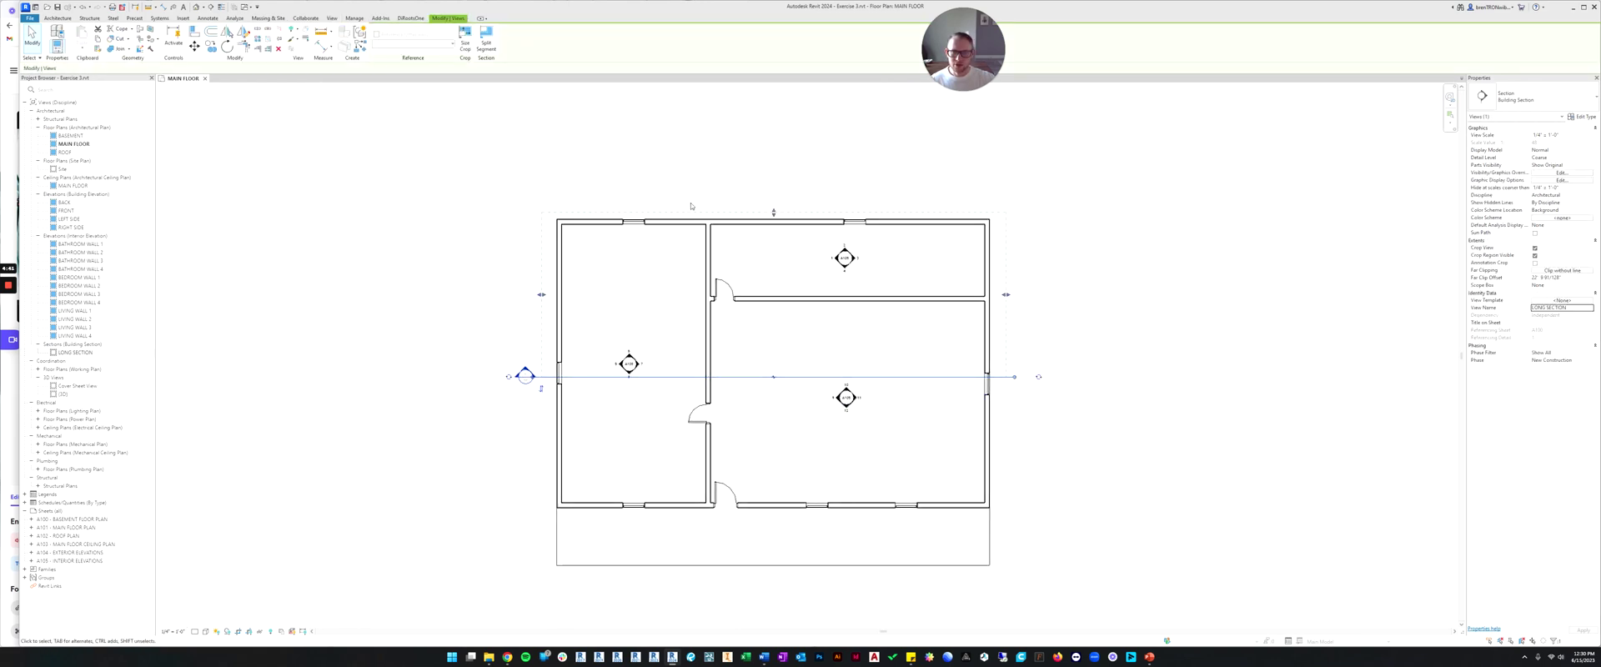
mouse_move(774, 213)
left_mouse_down()
mouse_move(774, 191)
mouse_move(774, 213)
left_mouse_up()
left_click_drag(758, 372, 756, 376)
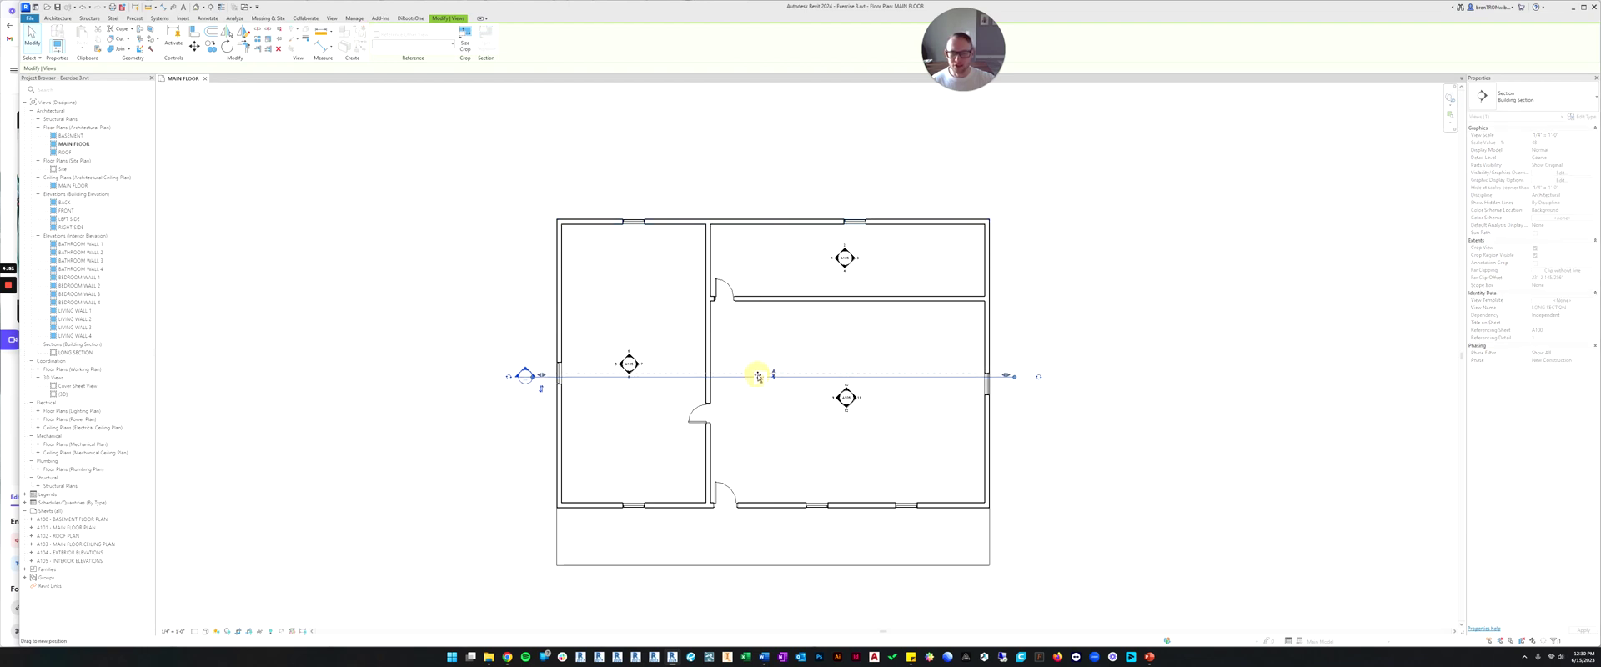
left_click(467, 305)
double_click(525, 373)
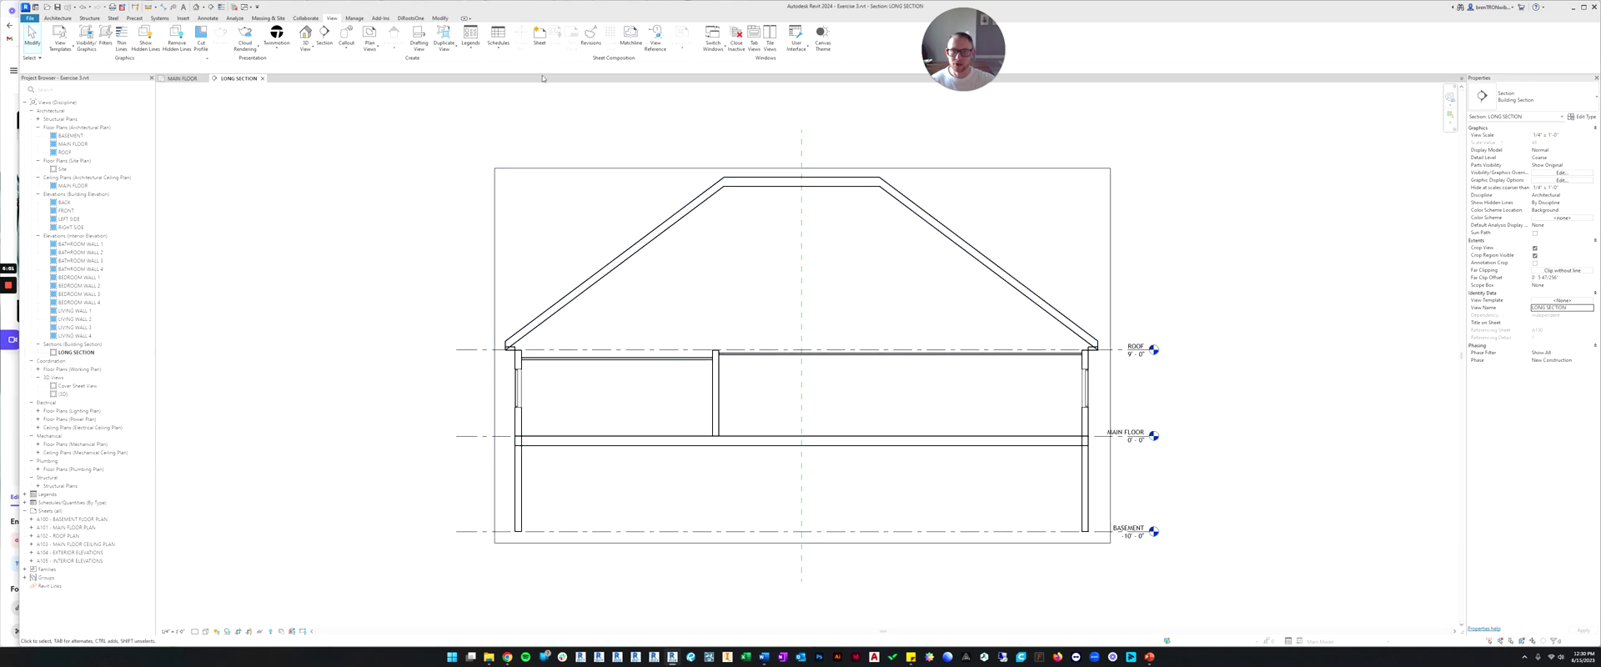
Move the far clip boundary back out past the plan's upper exterior wall and inspect the window and door in the section view.
left_click(182, 78)
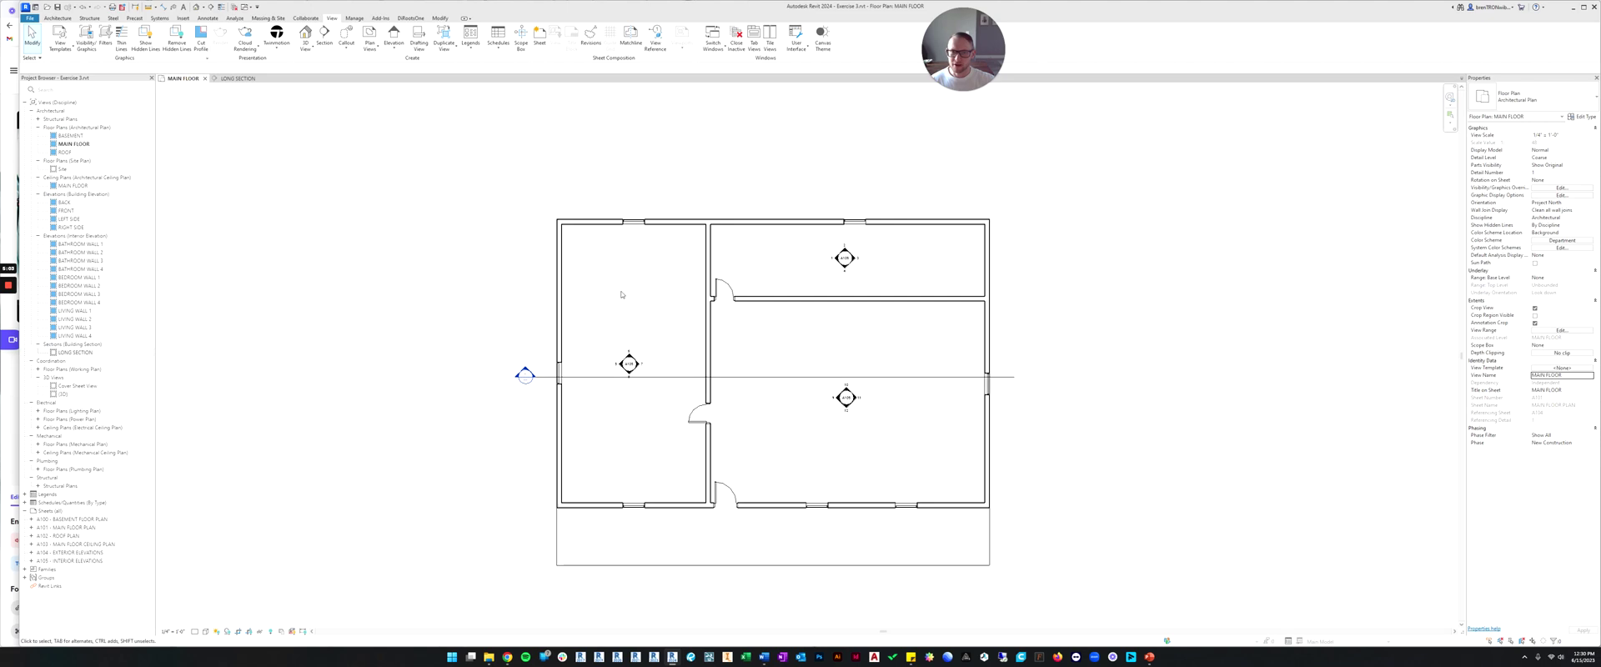
left_click(771, 376)
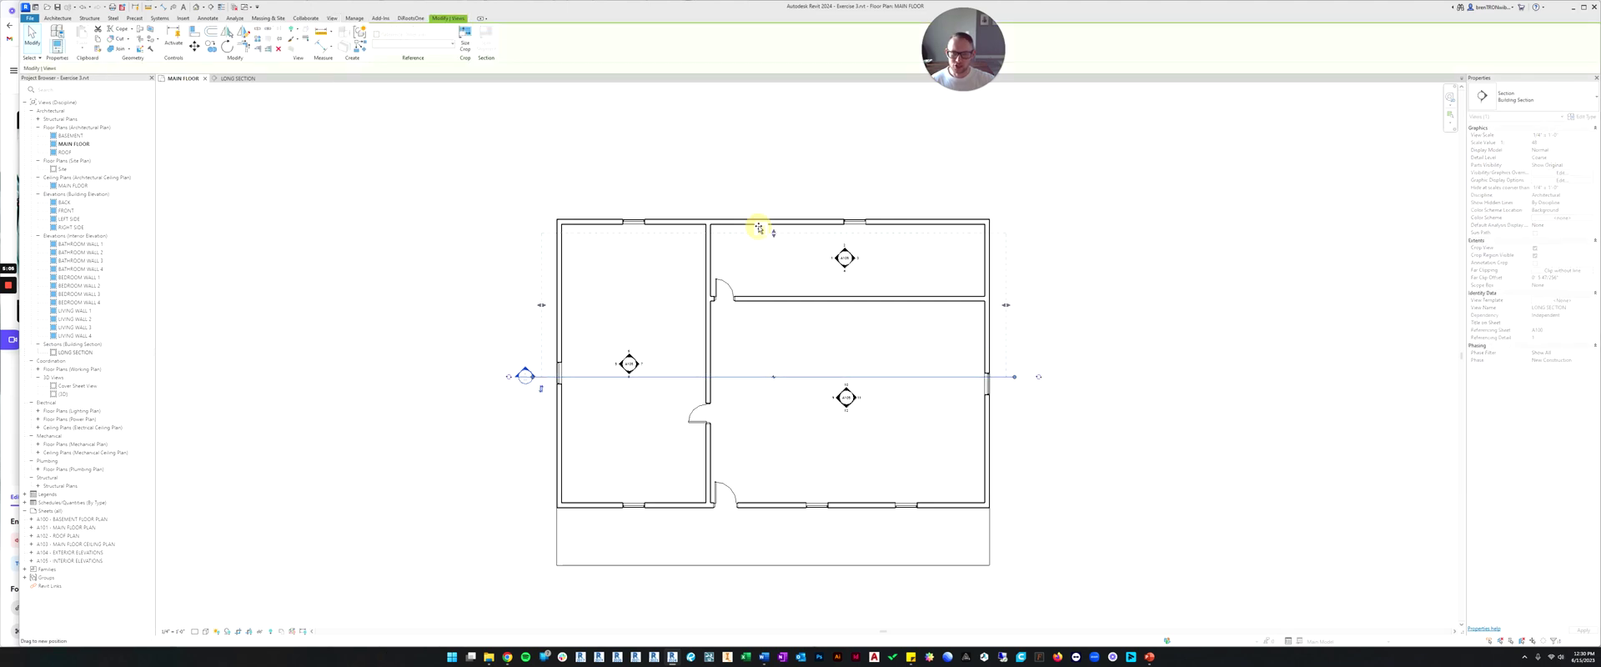
left_click_drag(759, 229, 759, 211)
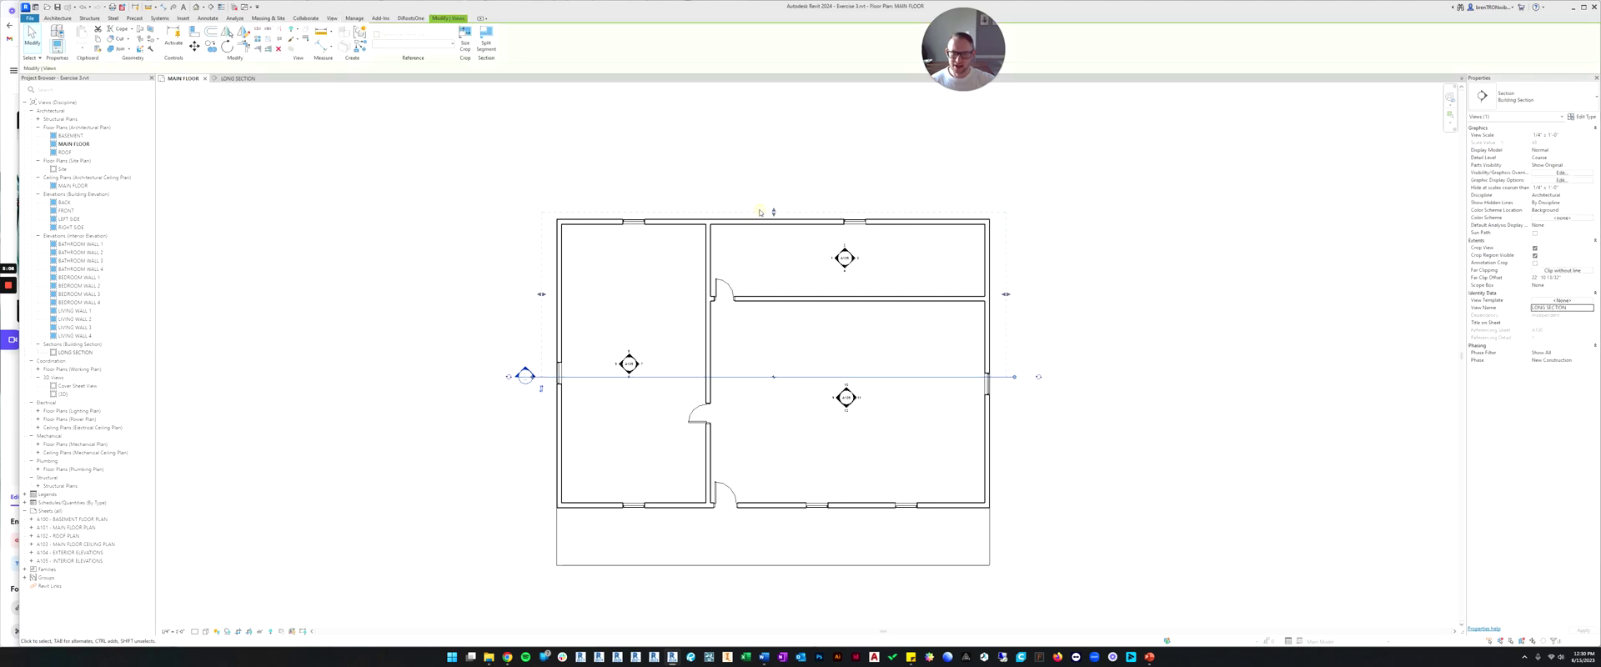
left_click(234, 78)
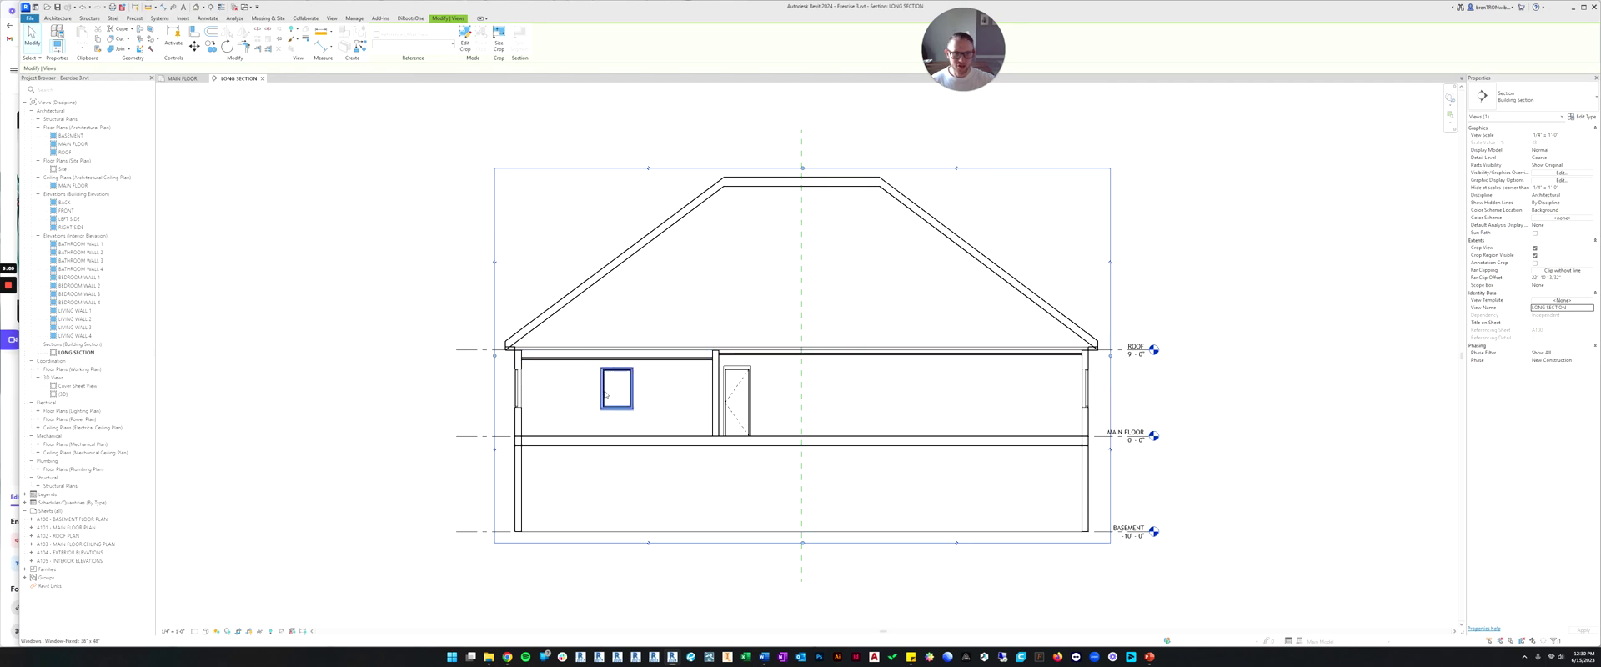
scroll(525, 350, "up", 3)
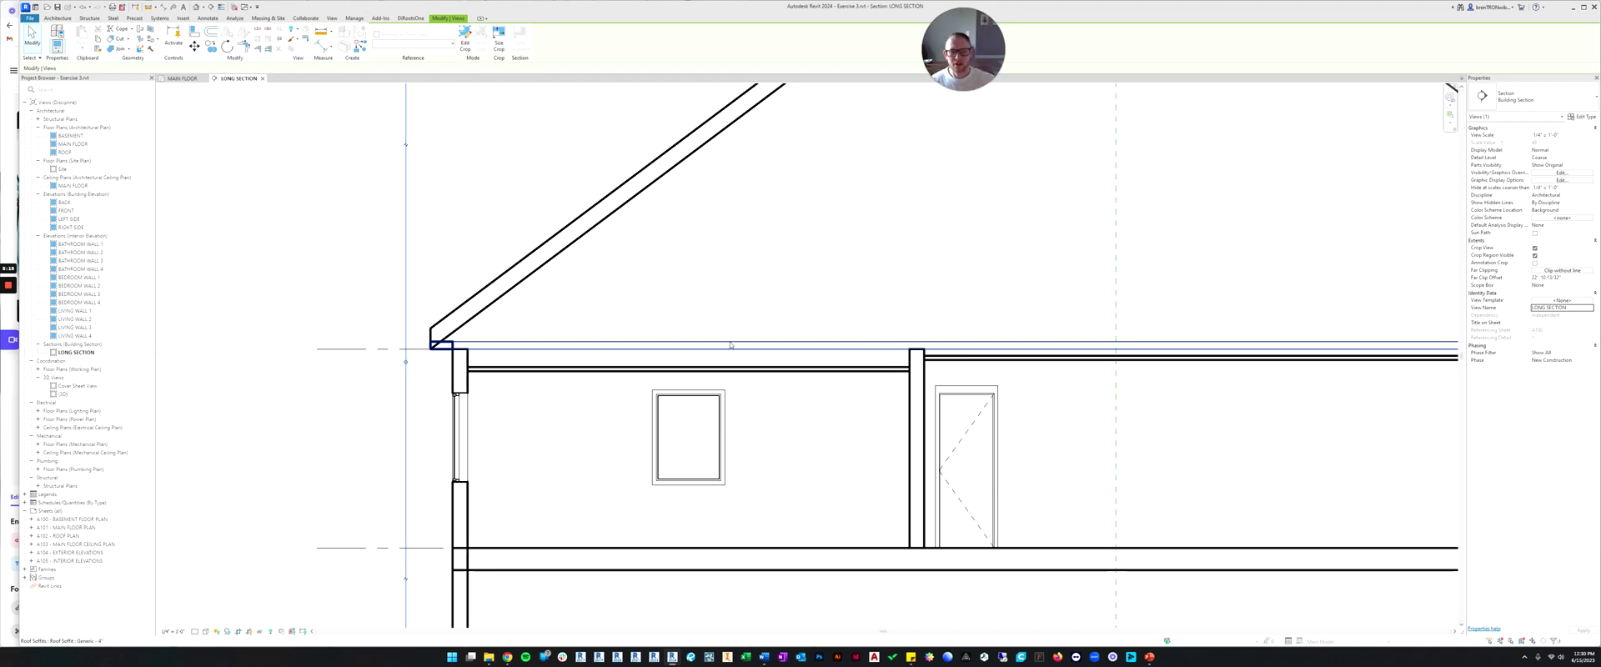
key("z")
key("f")
middle_click_drag(809, 333, 714, 333)
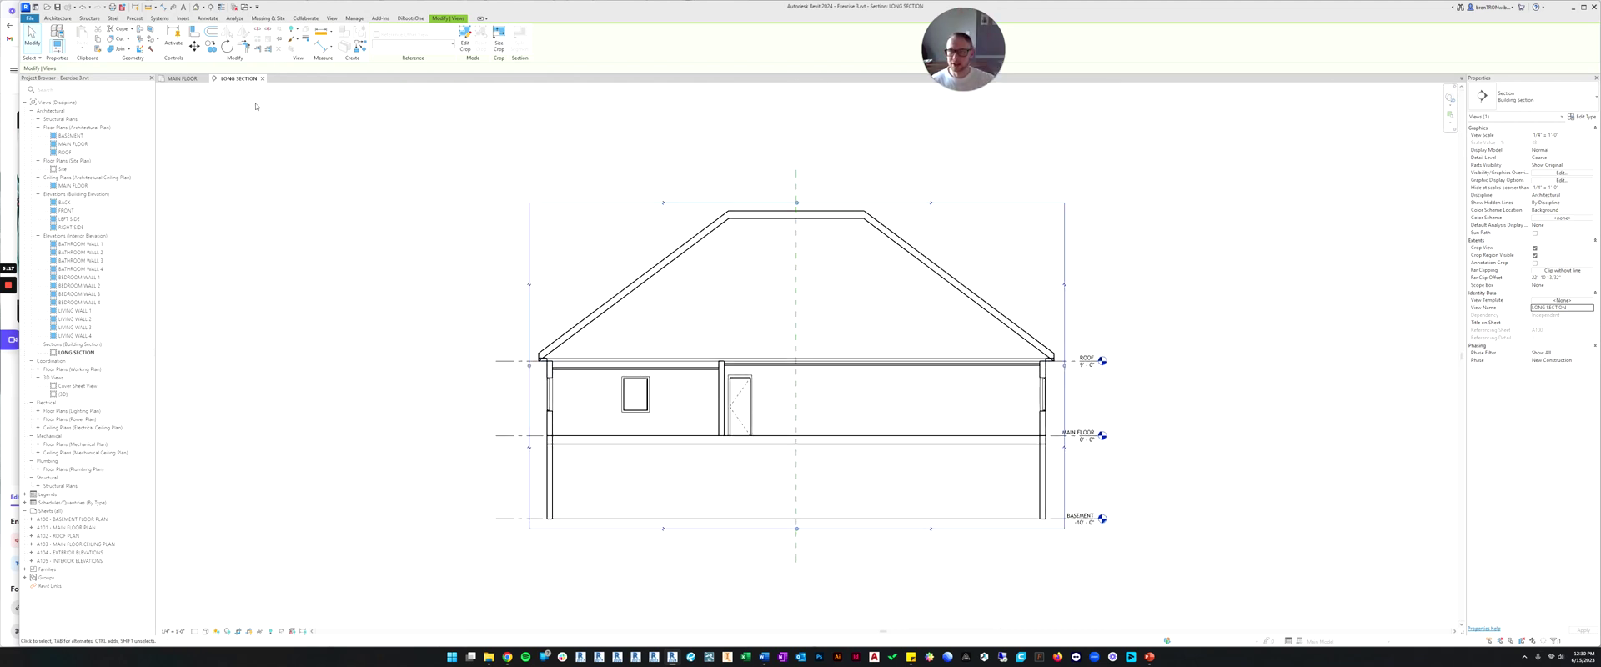
Bring the far clip boundary close to the cut line again and access the Far Clip Offset property in the section view.
left_click(182, 78)
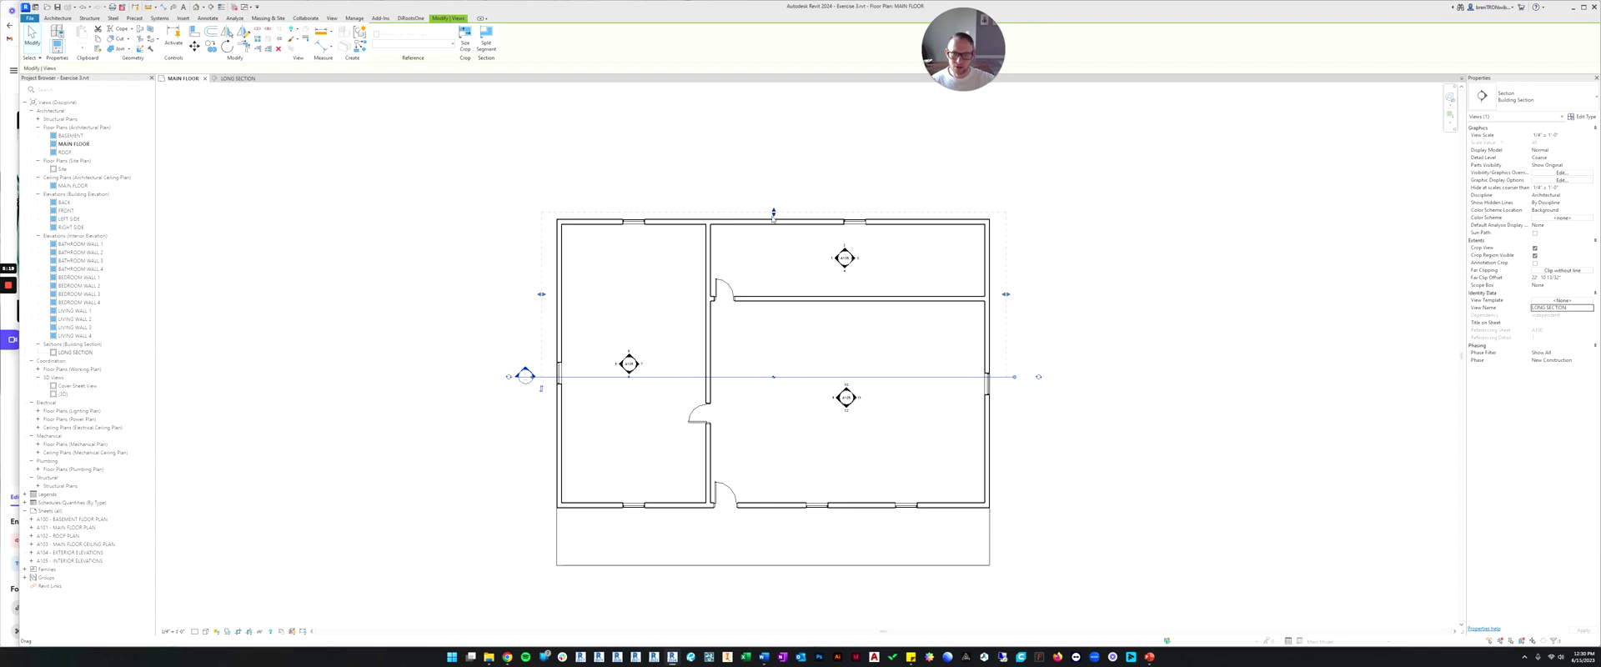
left_click_drag(774, 214, 775, 376)
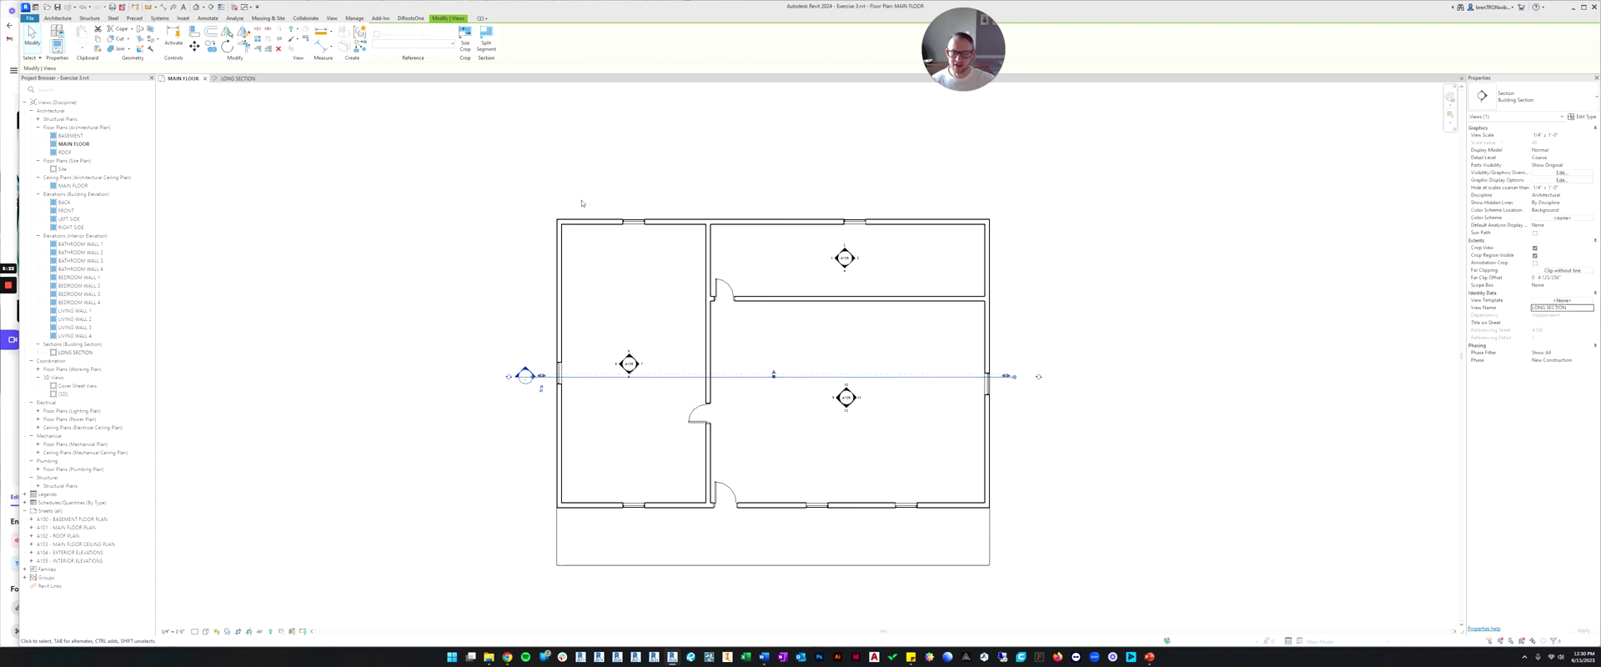
left_click(237, 78)
left_click(1174, 404)
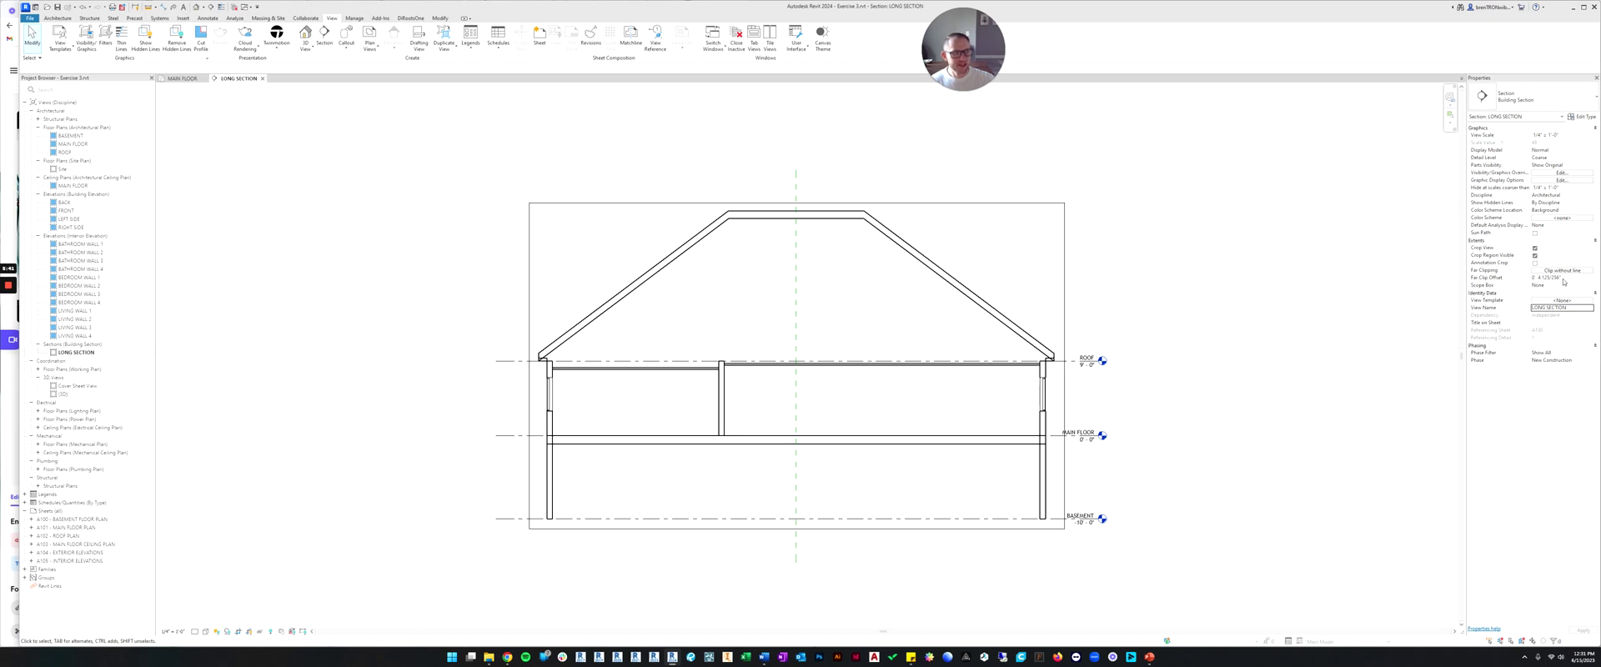
left_click(1562, 277)
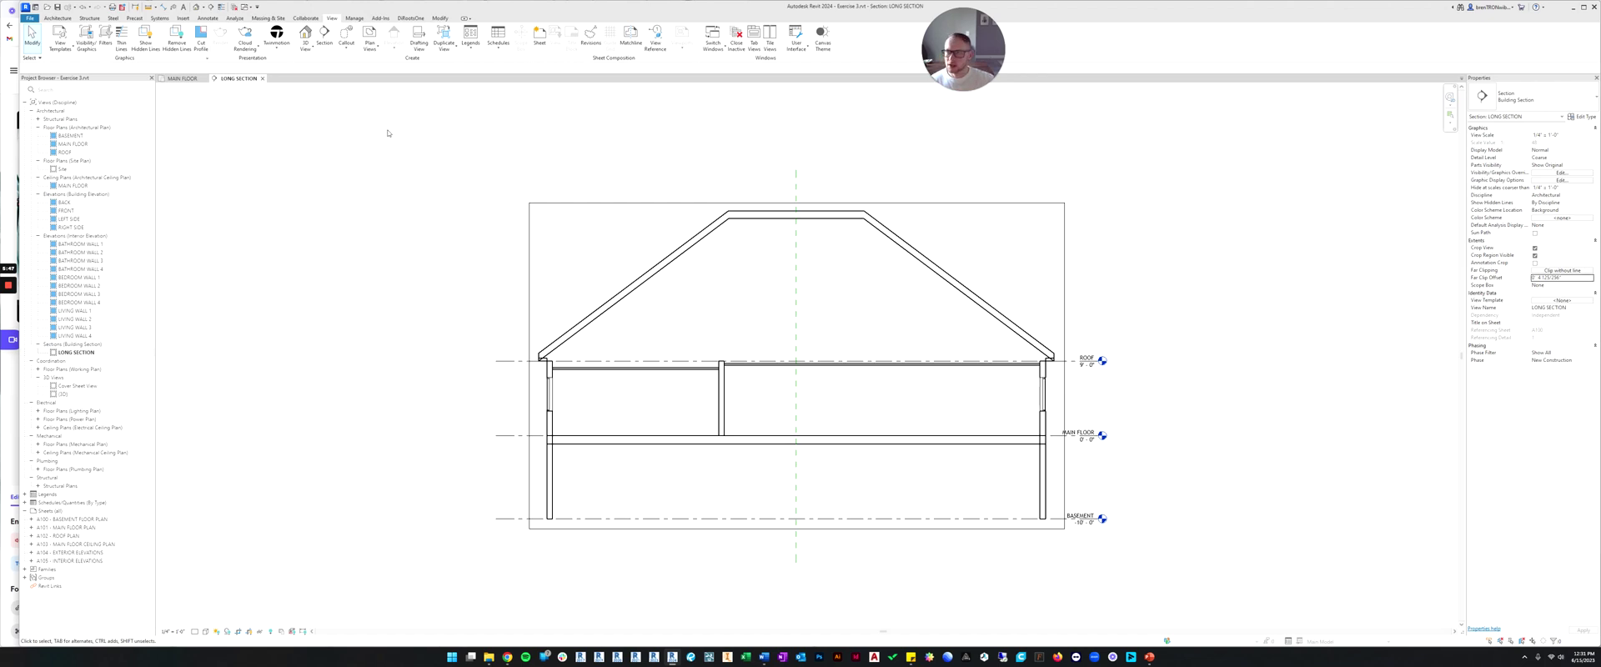
Select the LONG SECTION line in the main floor plan and move its far clip boundary out past the upper exterior wall.
left_click(183, 78)
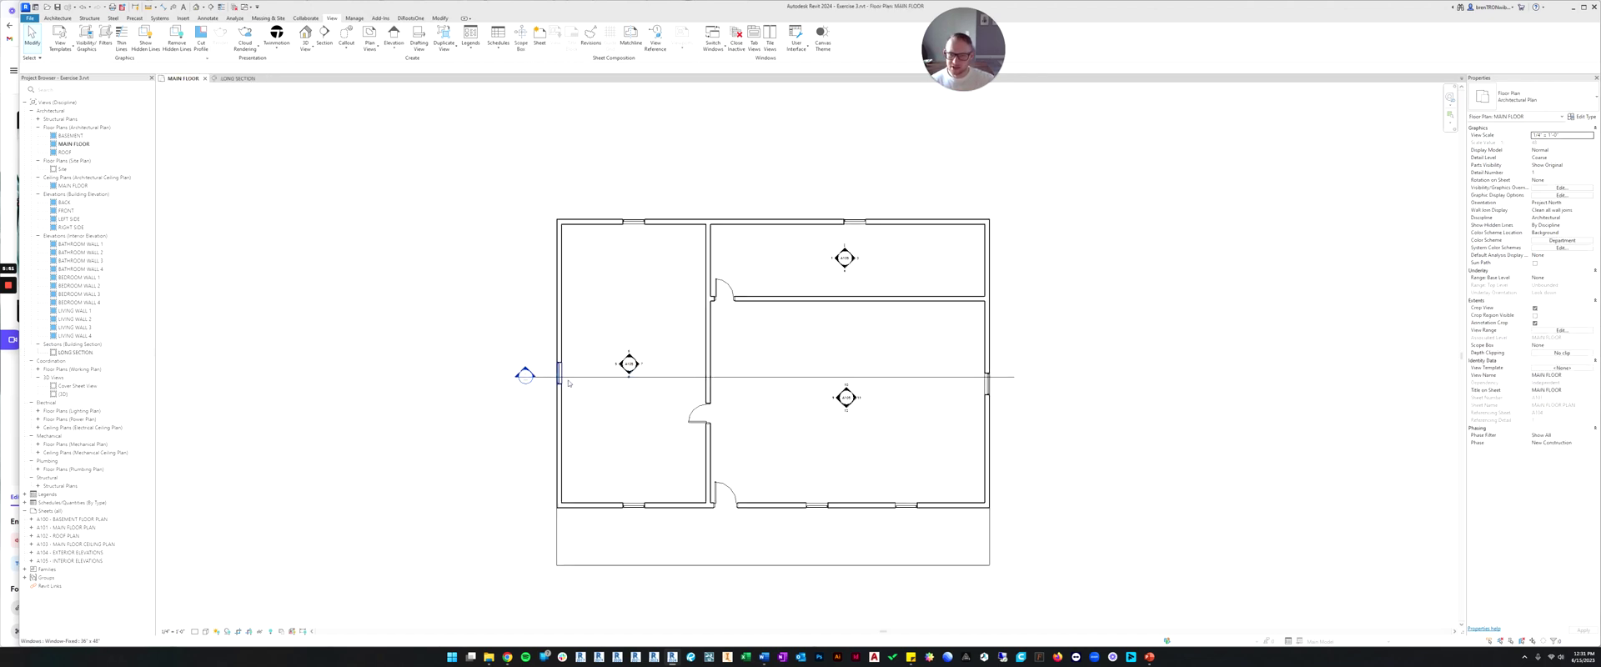
left_click(568, 378)
scroll(776, 380, "up", 5)
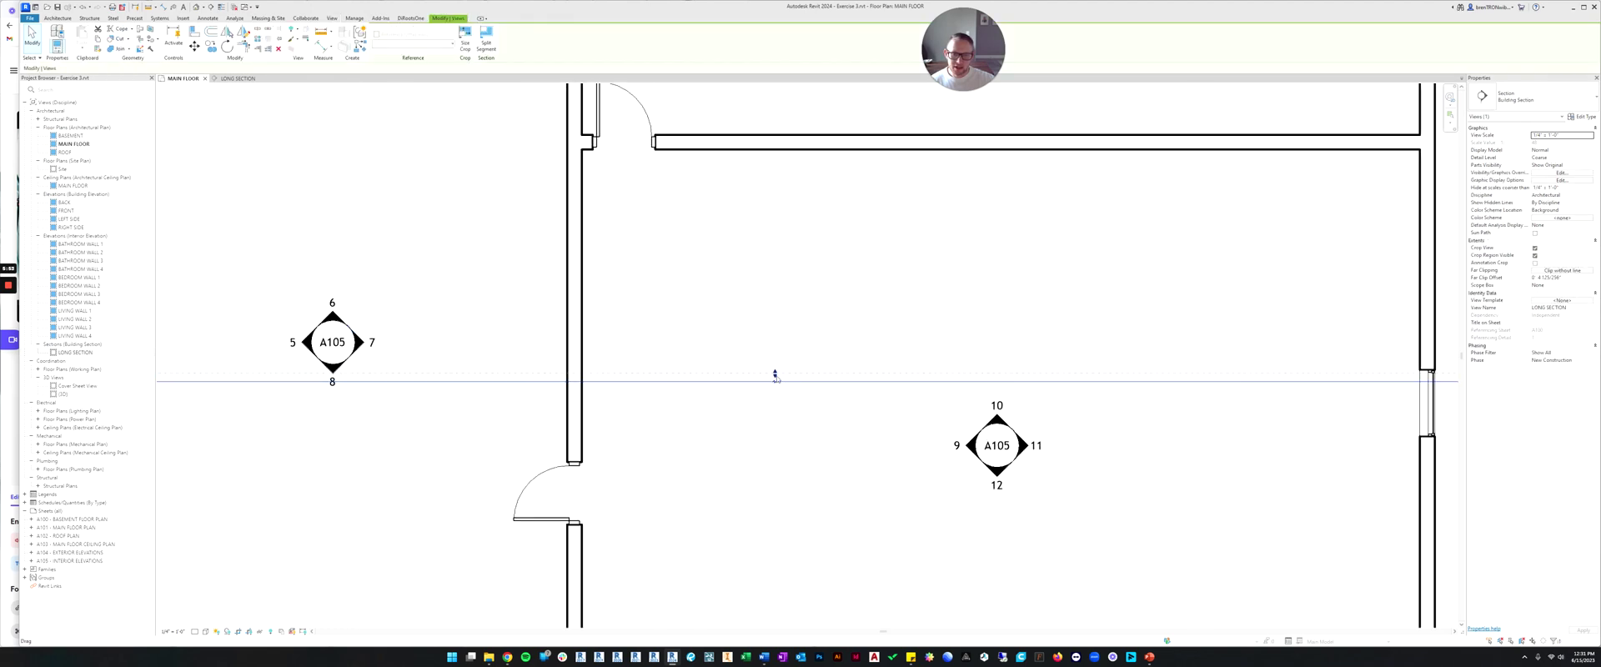
scroll(774, 367, "down", 3)
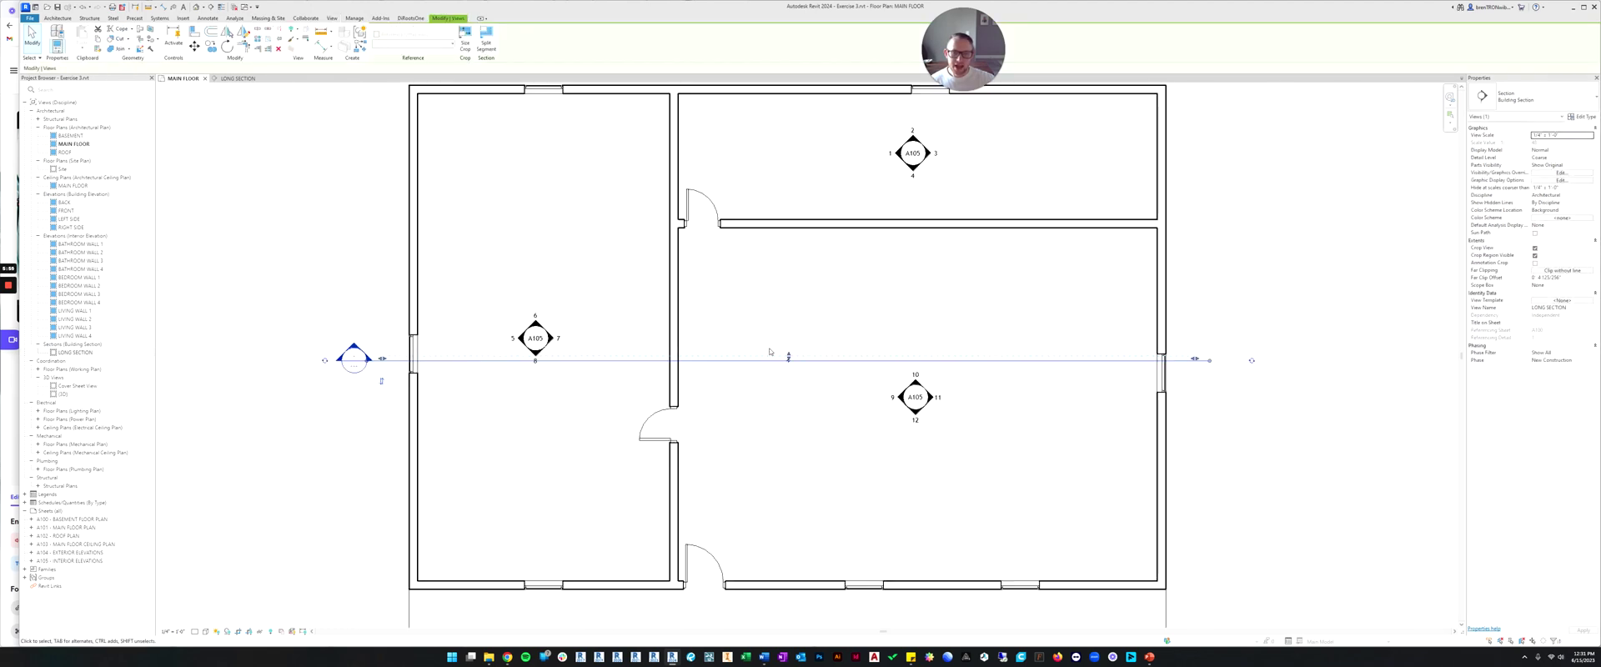
left_click_drag(788, 356, 776, 82)
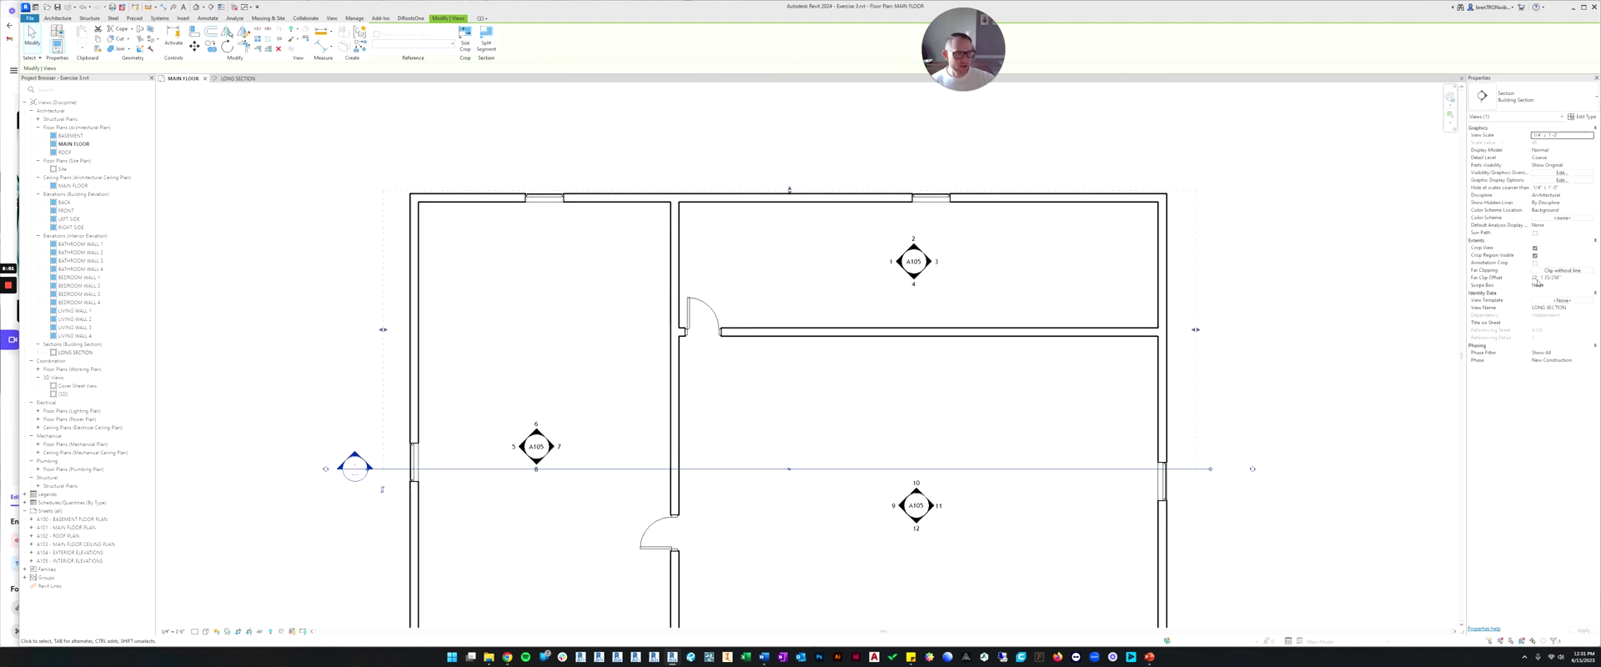
Set the section's Far Clip Offset to 1 inch and check the far clip boundary close up beside the section line.
left_click(1559, 277)
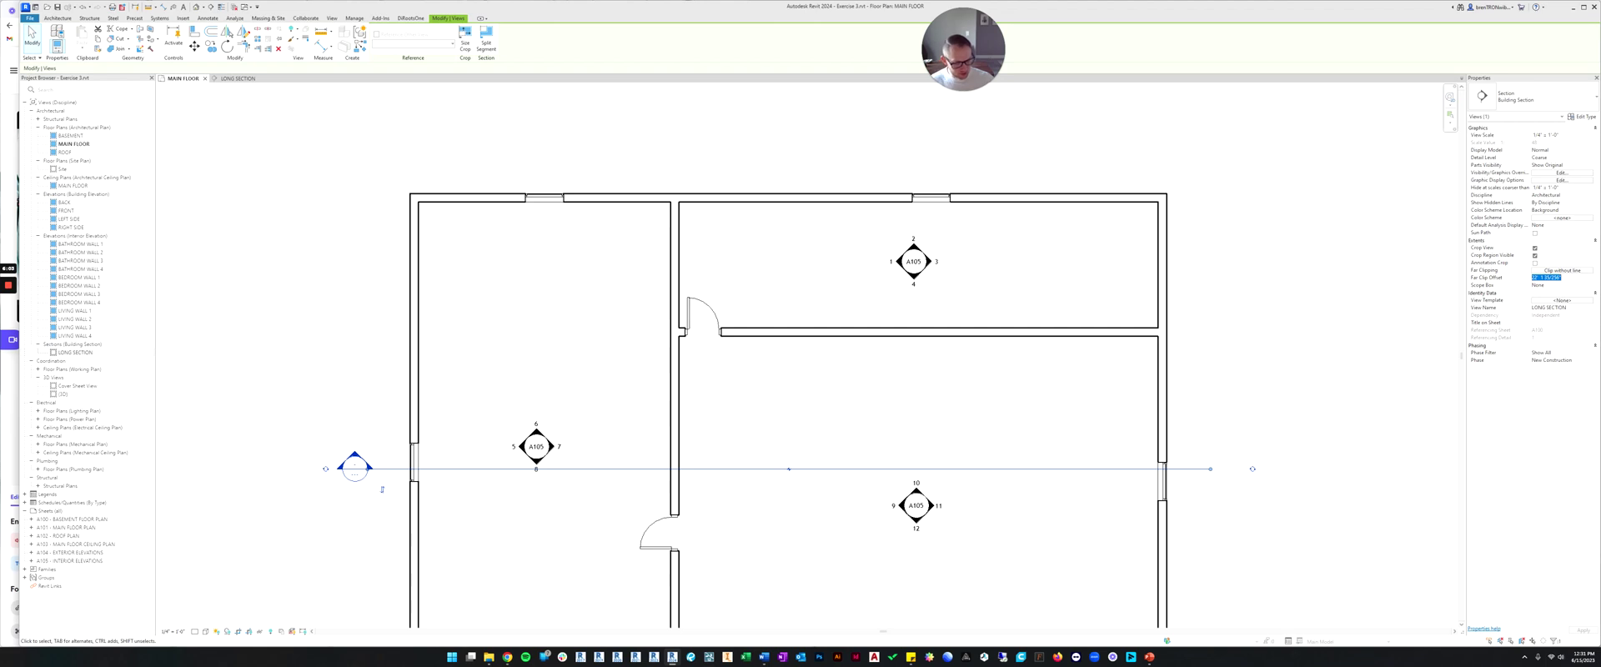
type("11")
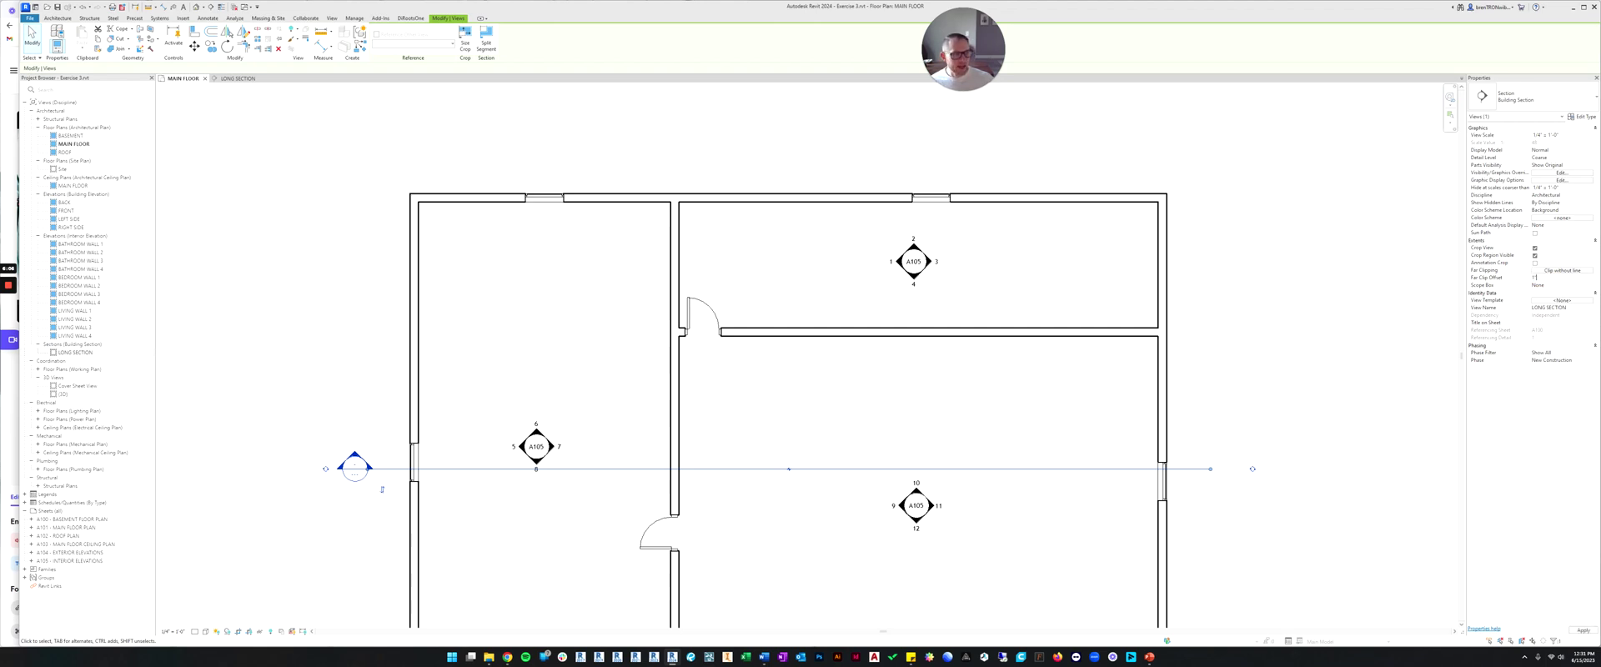
key("Return")
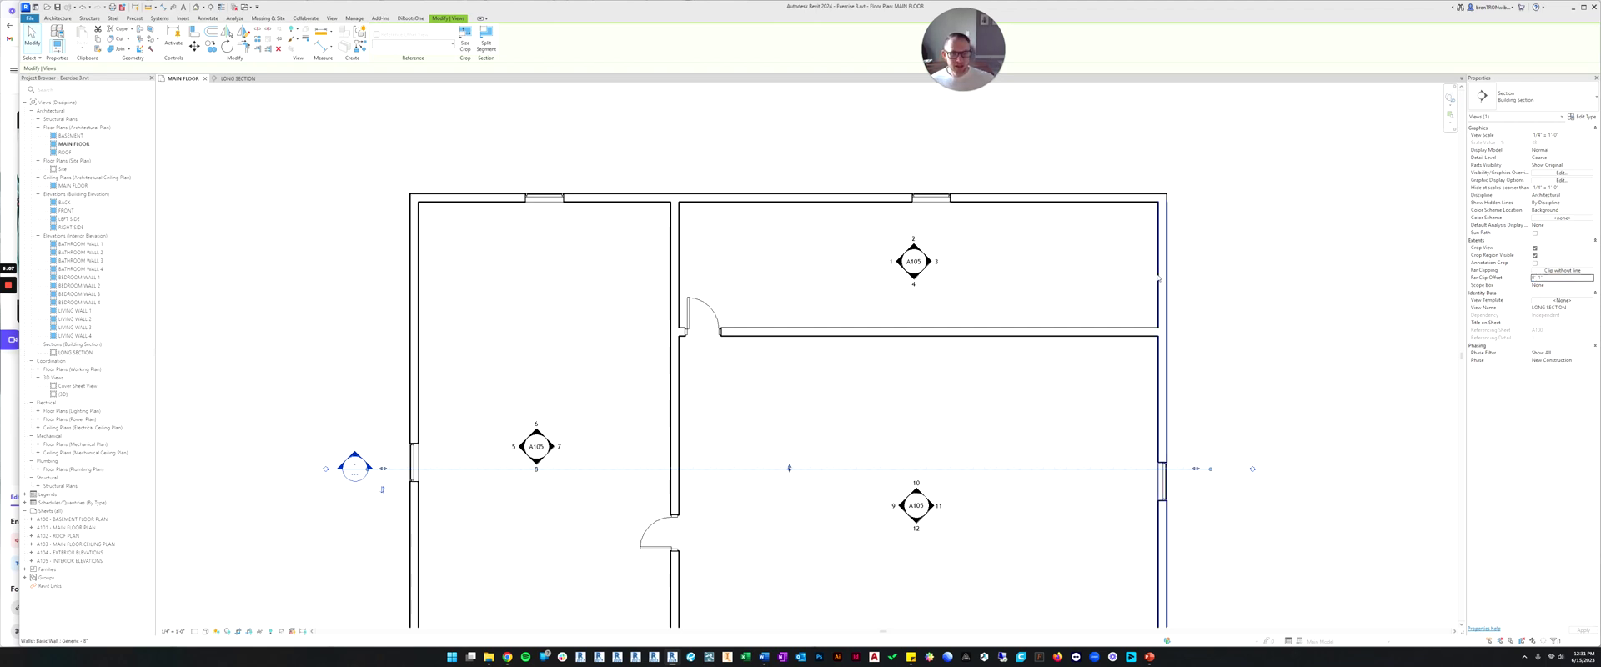
scroll(773, 436, "up", 4)
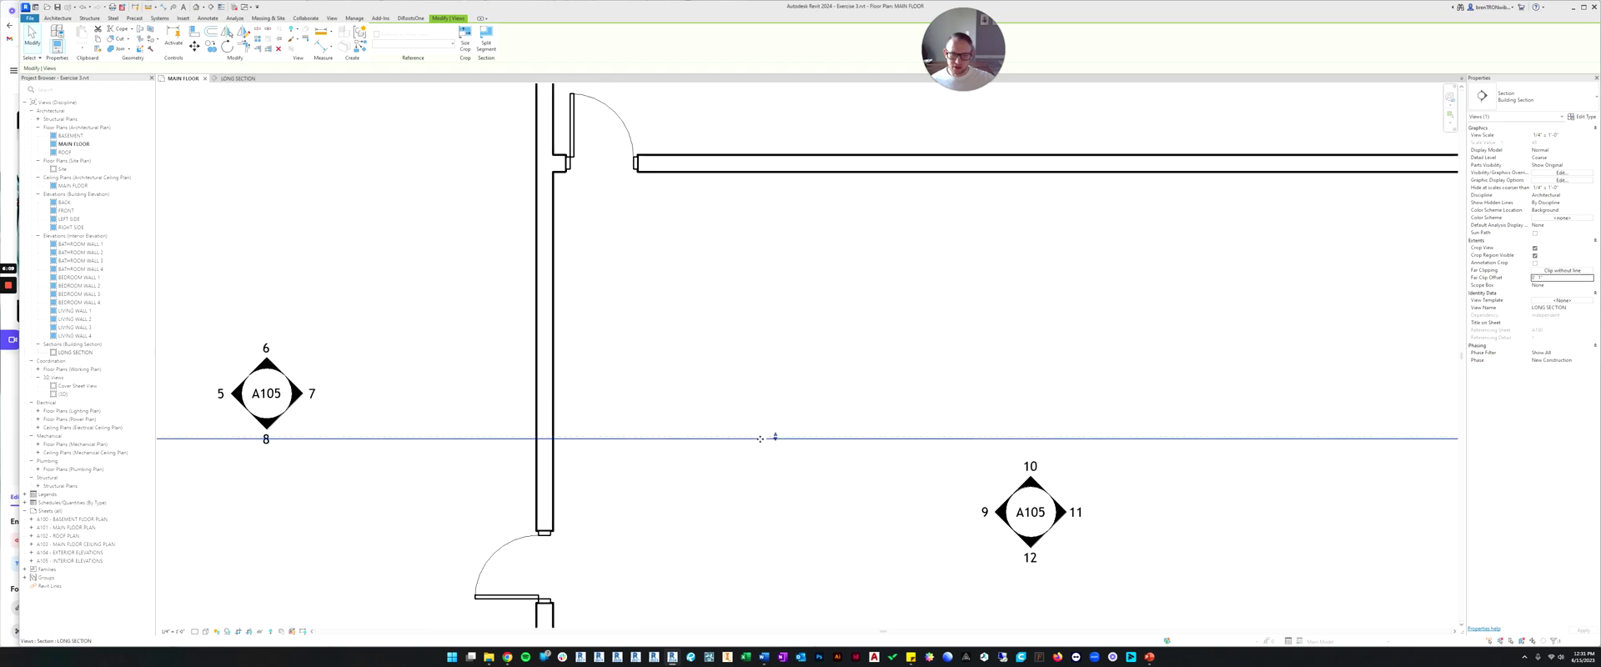
scroll(787, 437, "up", 2)
scroll(787, 436, "up", 1)
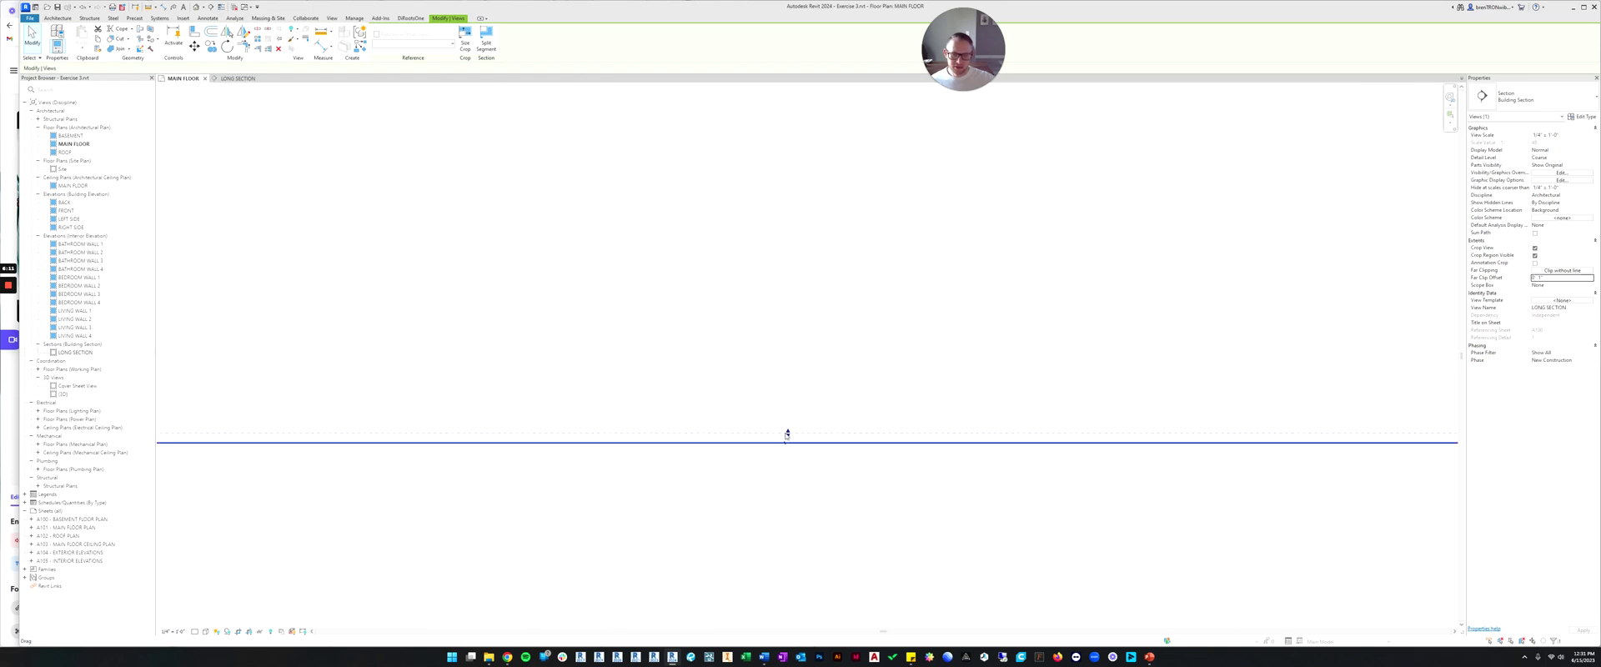
scroll(787, 434, "down", 5)
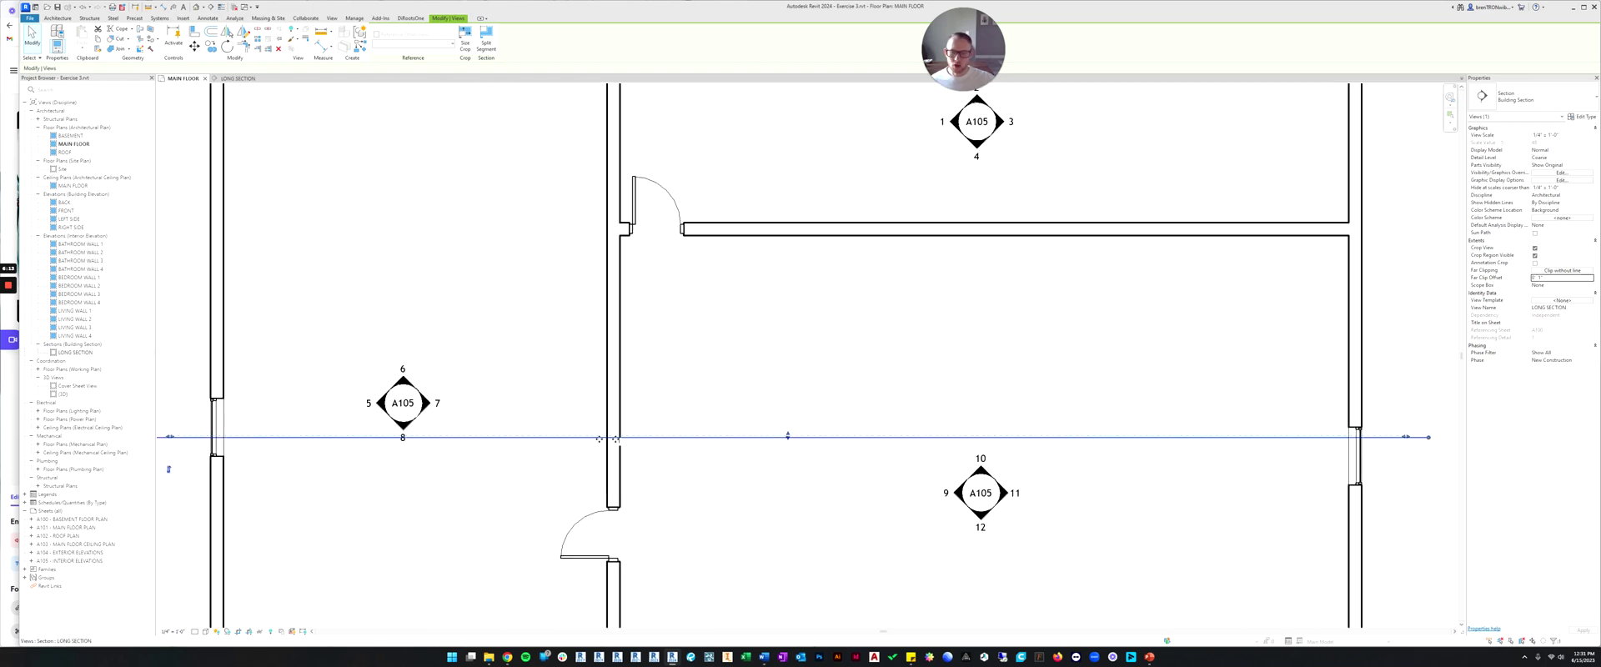
scroll(299, 436, "down", 3)
middle_click_drag(294, 454, 444, 455)
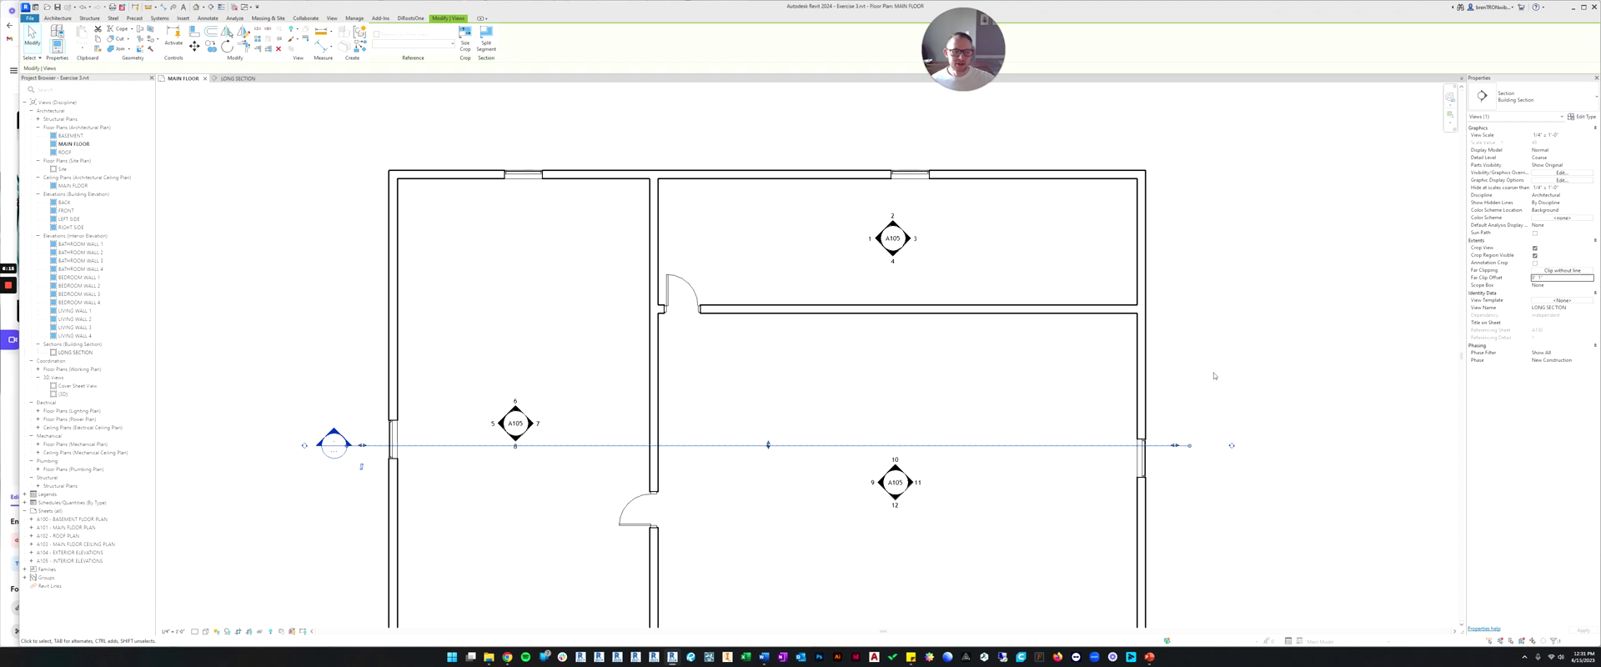
Open the LONG SECTION view from its section head in the plan and clear any selection.
left_click(1260, 355)
double_click(331, 432)
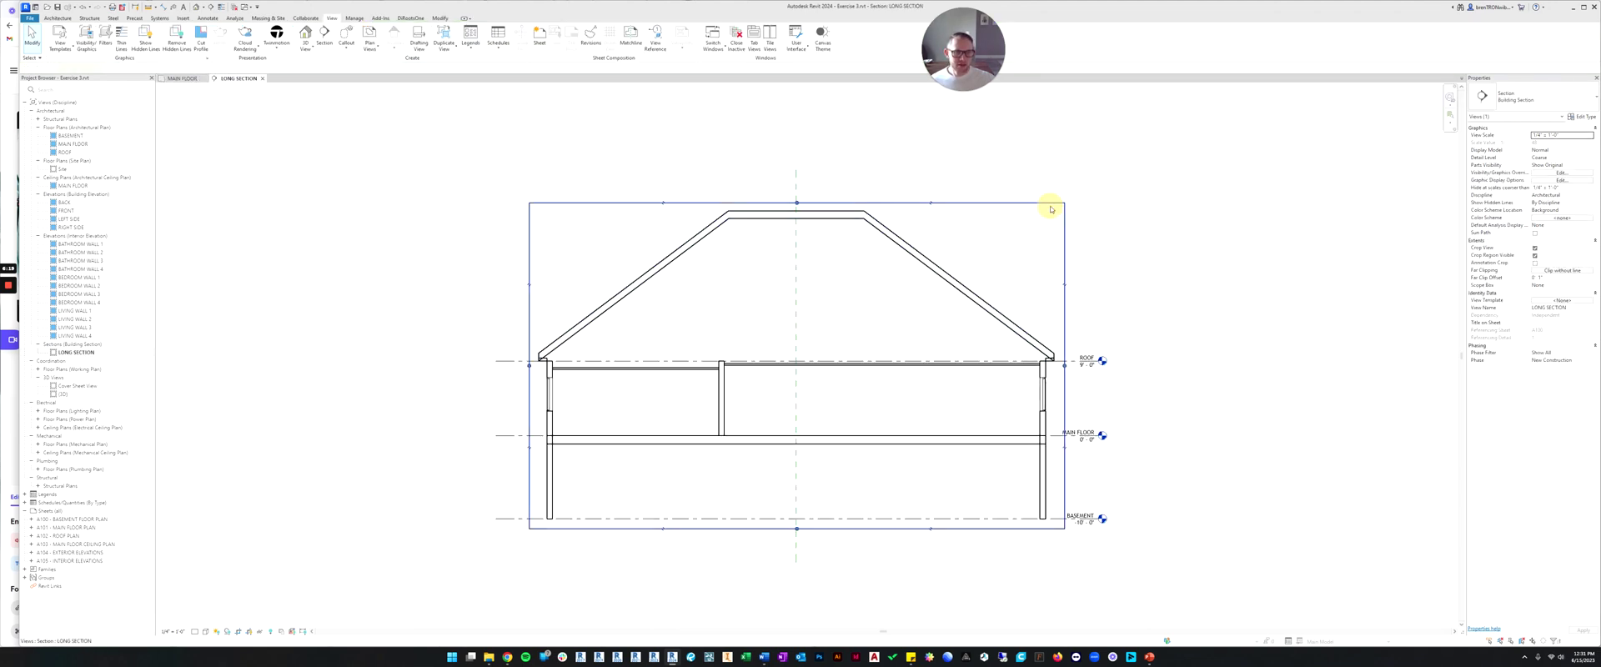
left_click(1056, 206)
left_click(1153, 220)
Increase the section view's Far Clip Offset enough to include the window and door beyond the cut.
left_click(1538, 278)
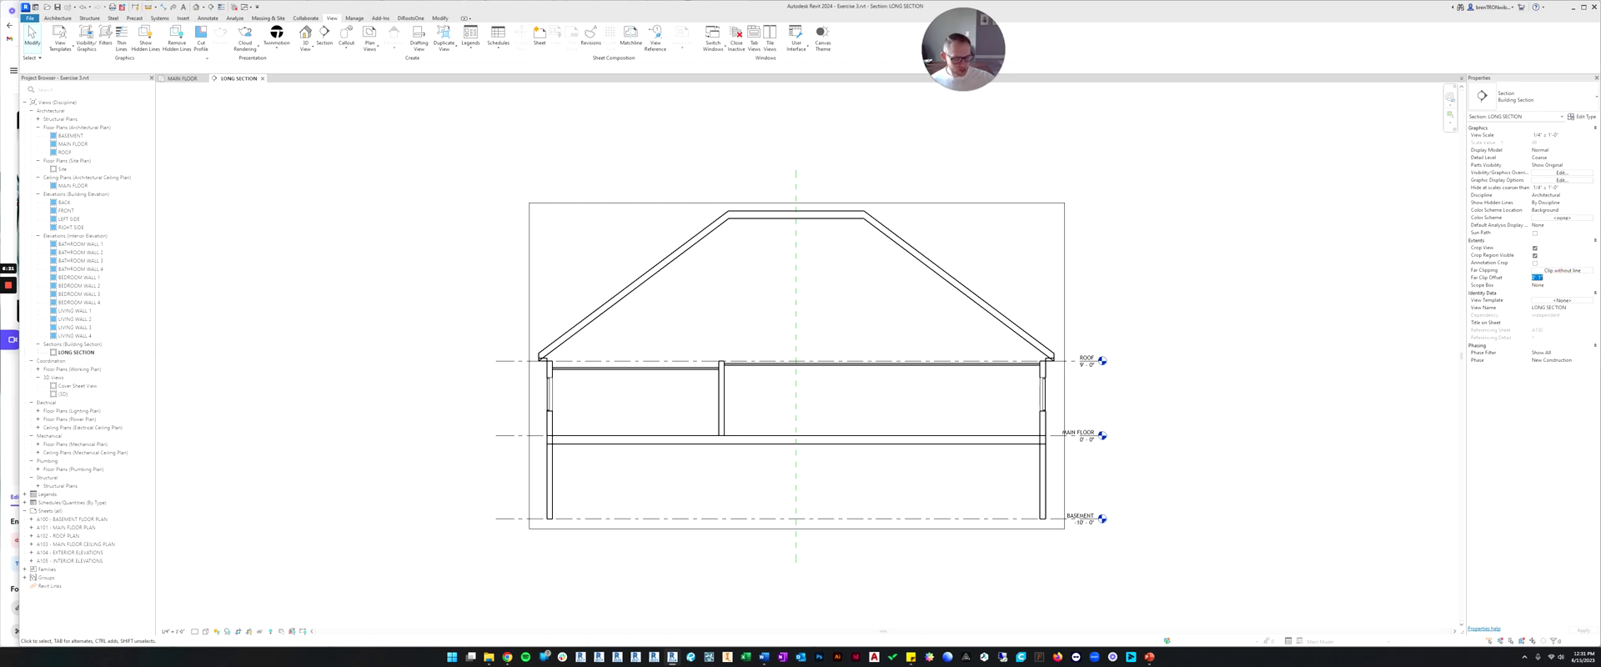
type("2")
key("Return")
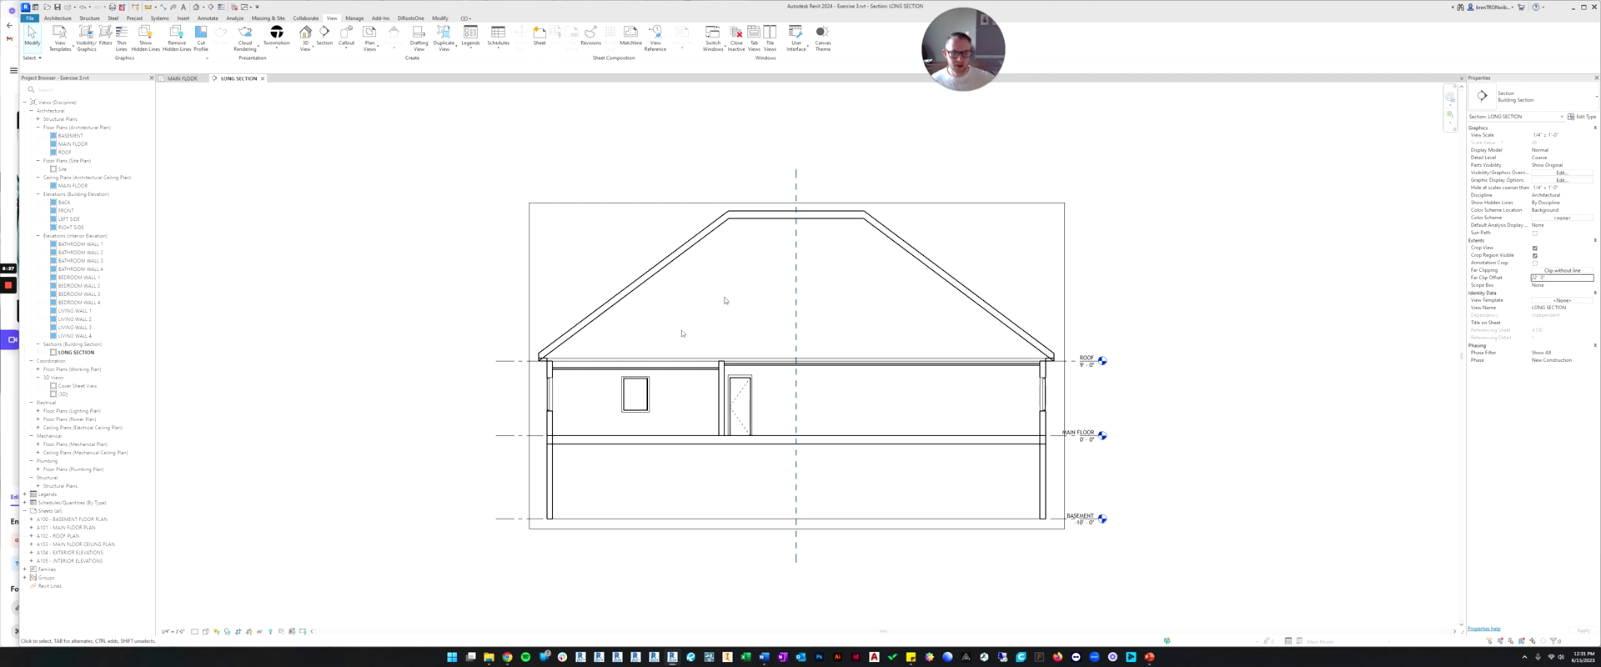
Set the section view's Far Clip Offset back to 1 inch.
double_click(1560, 281)
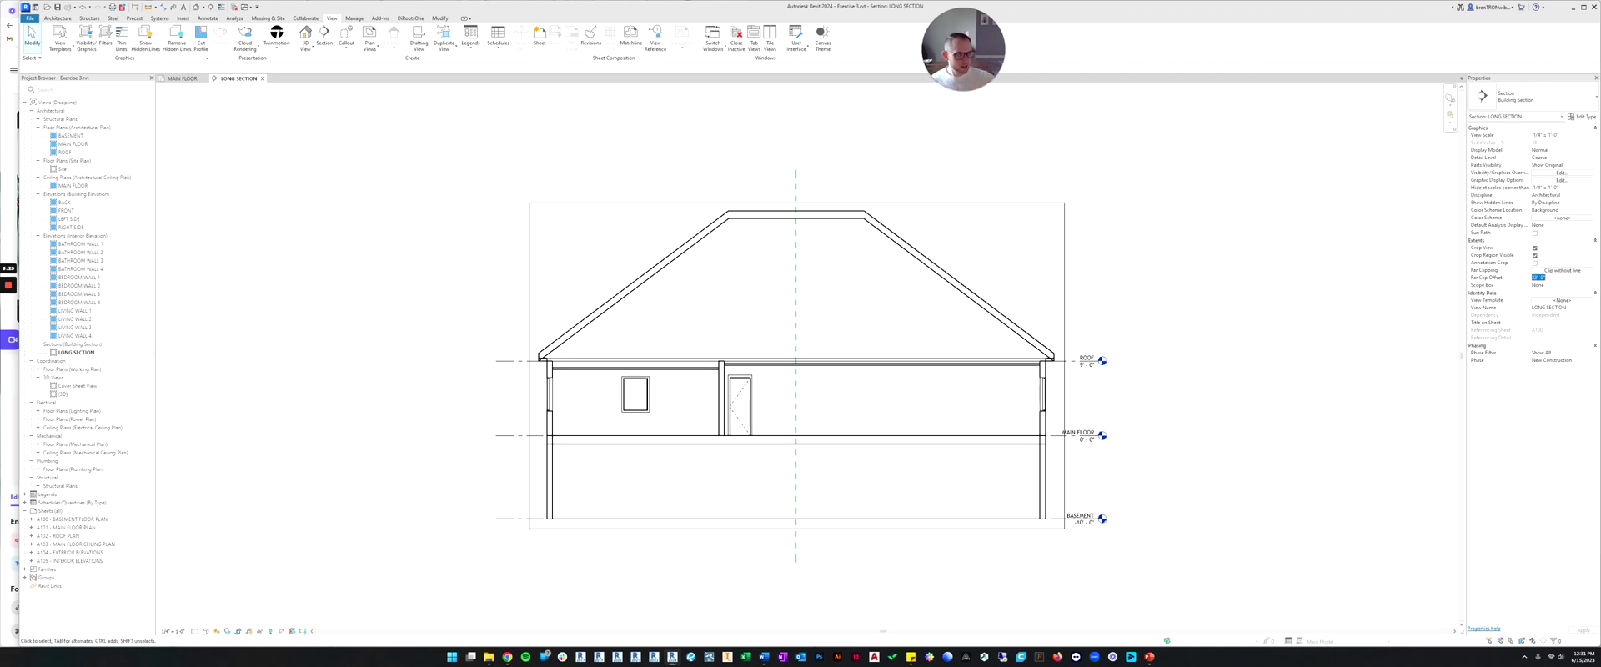
type("1")
key("Return")
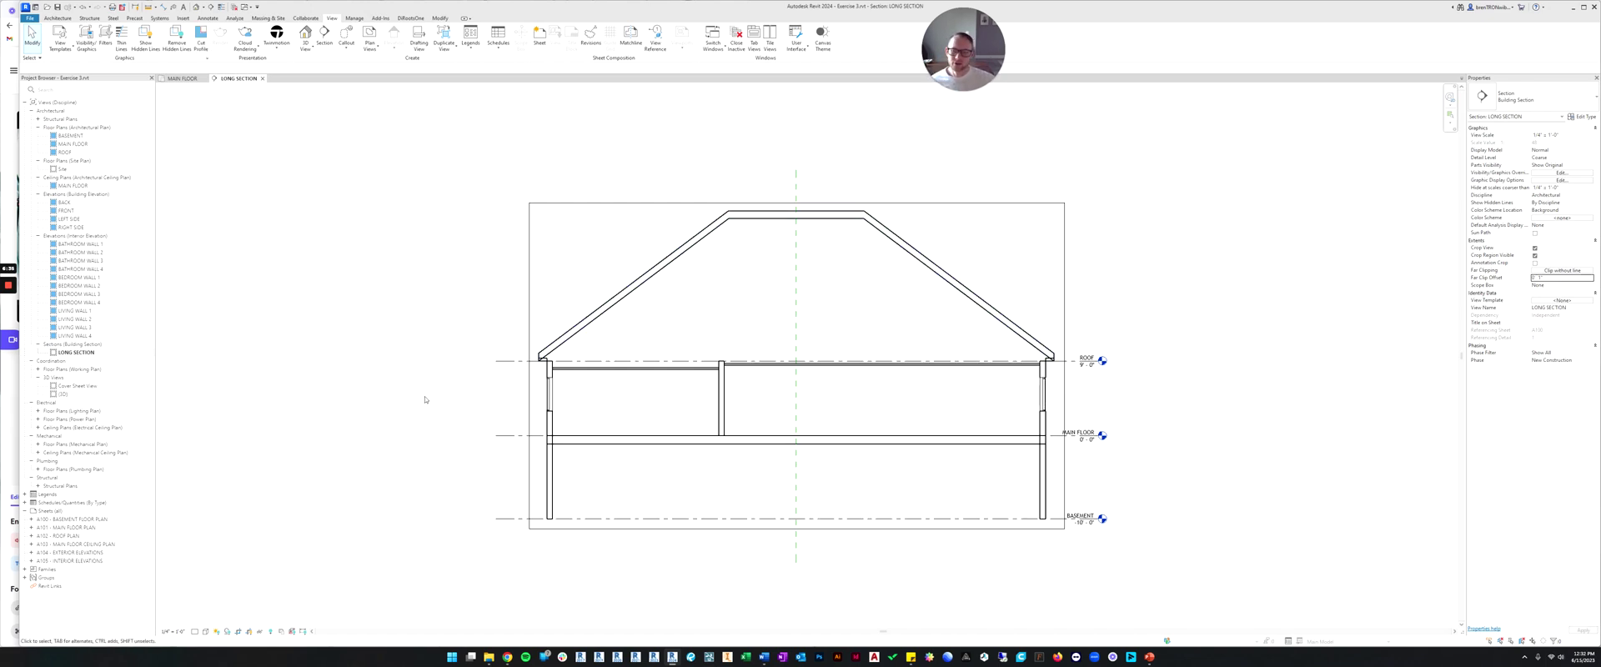
Hide the crop region of the LONG SECTION view.
left_click(249, 631)
left_click(358, 371)
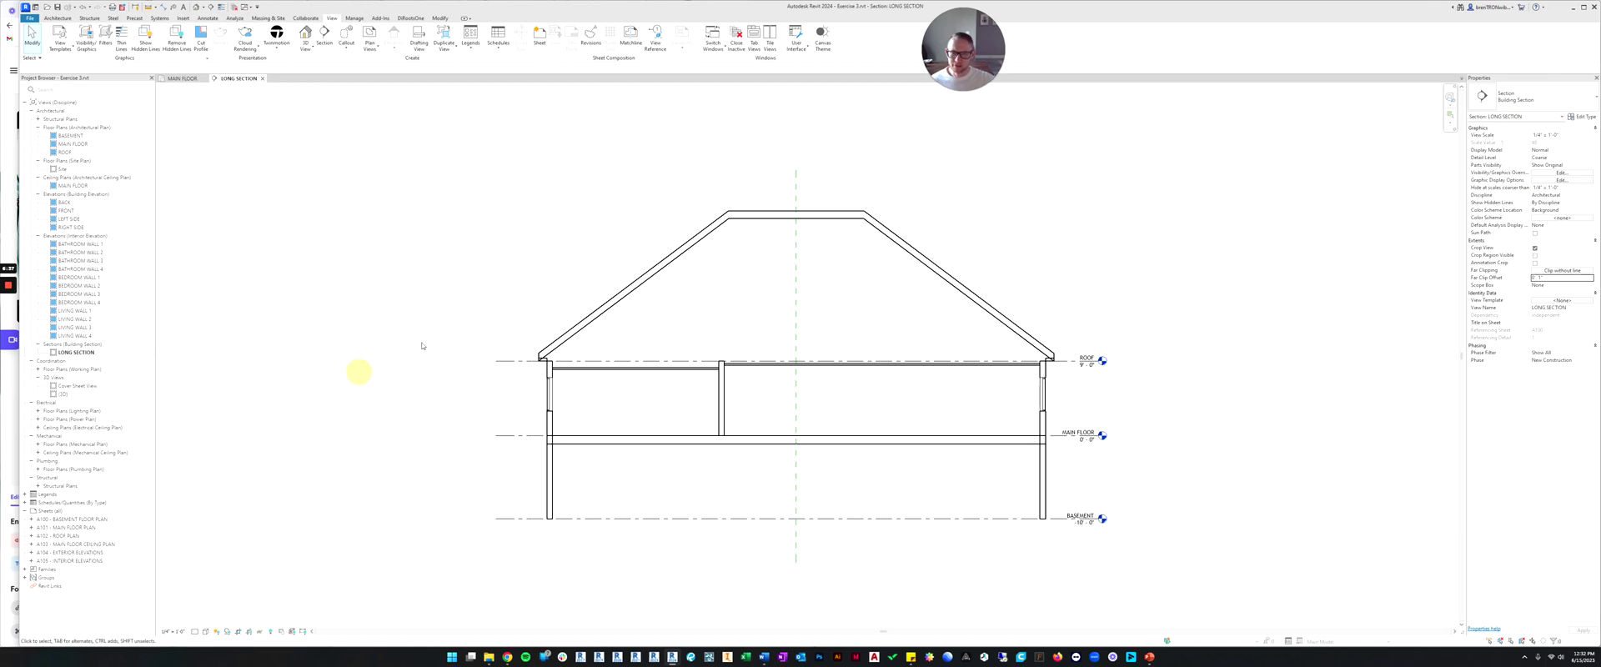
scroll(744, 372, "down", 2)
scroll(889, 351, "up", 2)
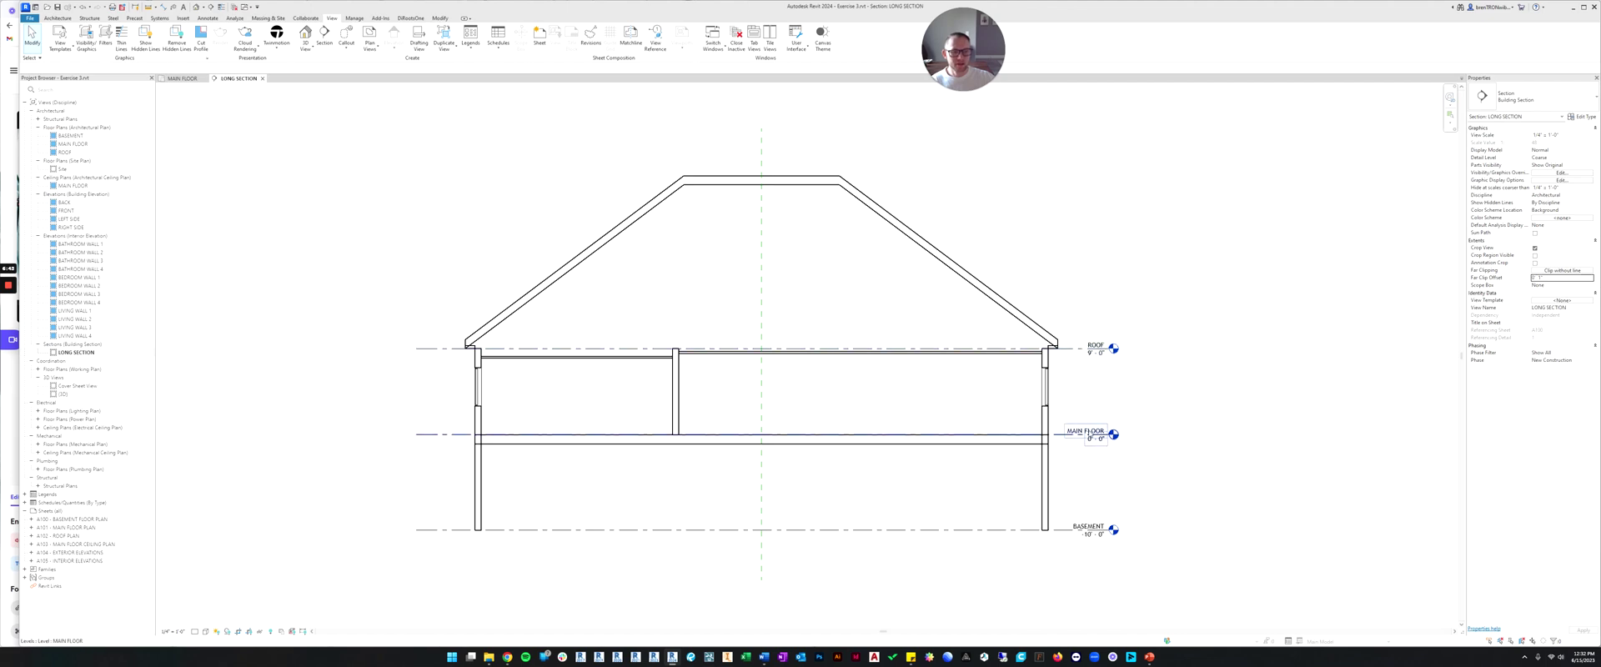
Select the vertical center reference plane in the section view to inspect it, and deselect it.
left_click(759, 154)
key("Escape")
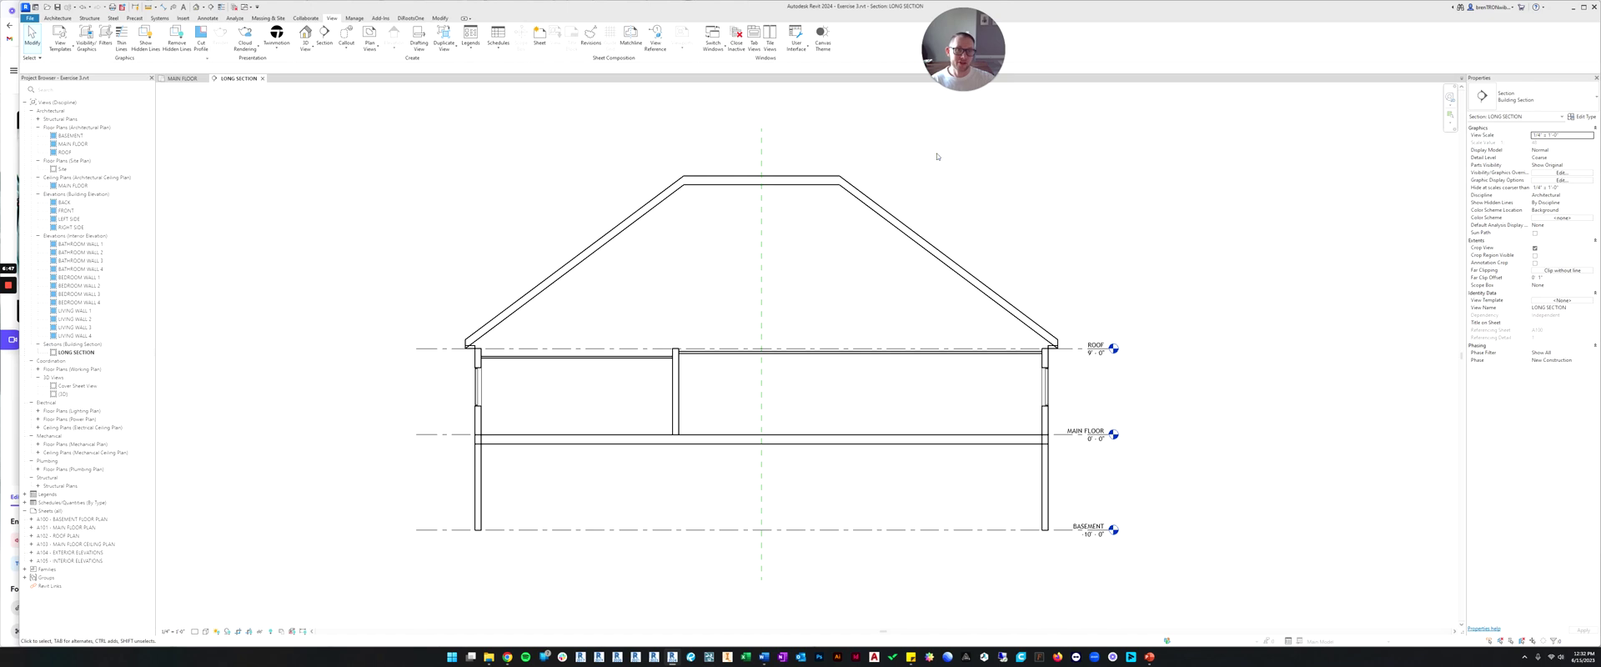
mouse_move(890, 243)
middle_mouse_down()
mouse_move(897, 275)
mouse_move(858, 286)
middle_mouse_up()
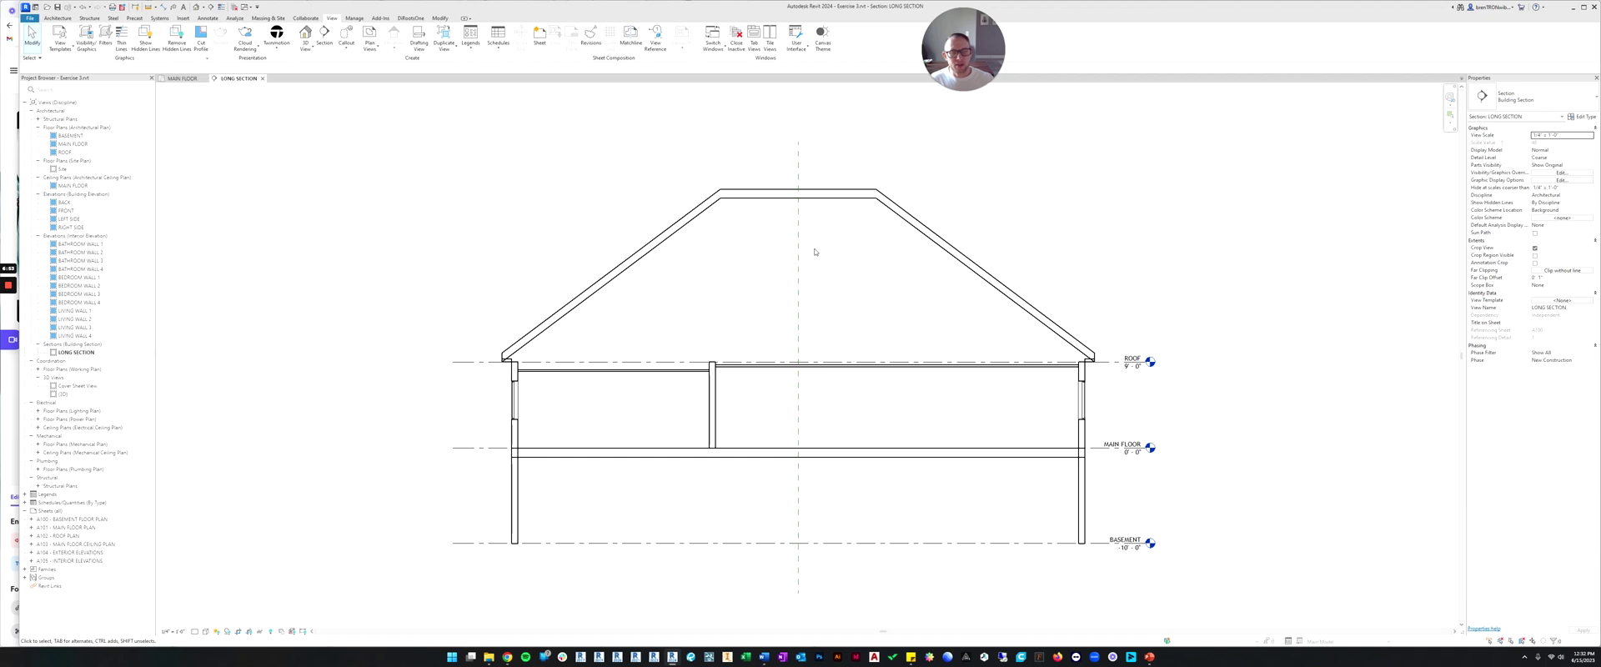
left_click(798, 171)
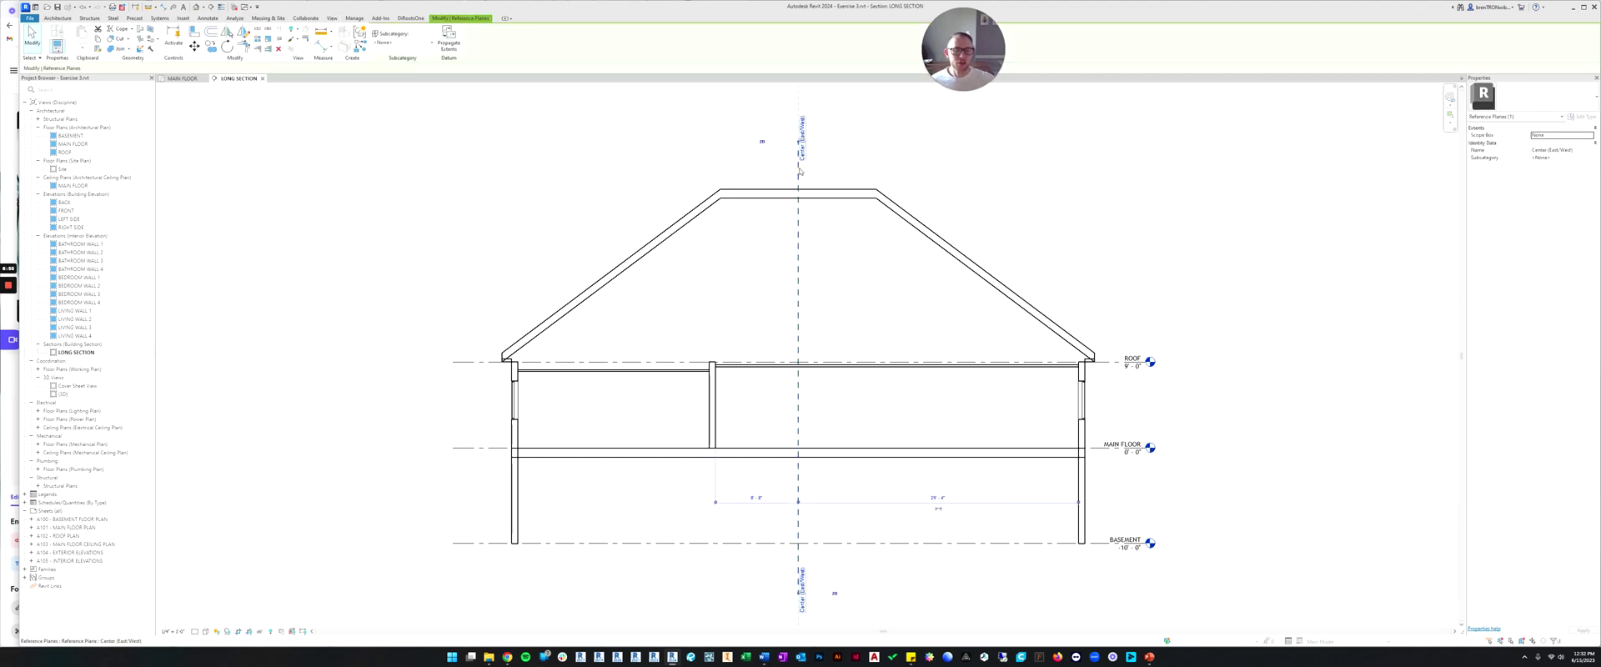
left_click(901, 162)
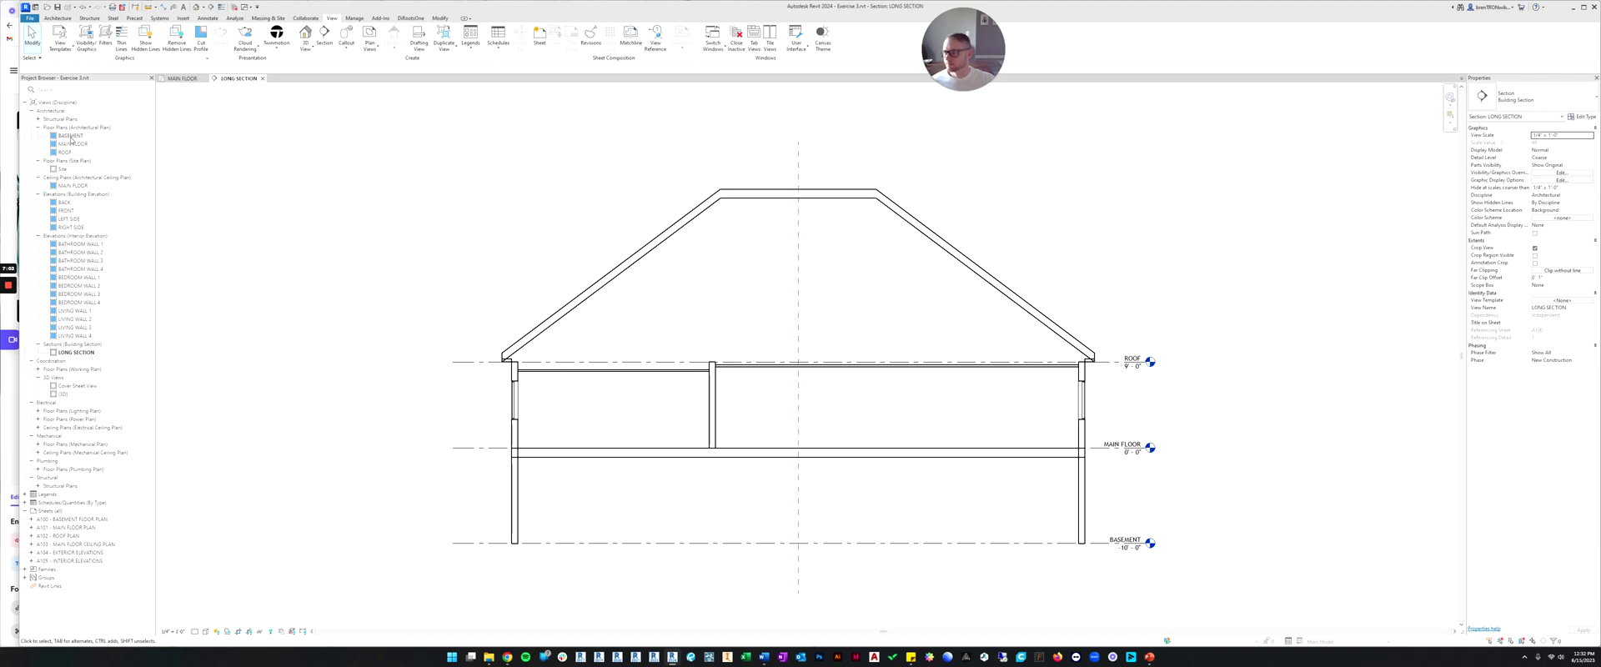
Draw a vertical Building Section through the house in the main floor plan, from above the upper exterior wall to below the lower outline.
double_click(73, 144)
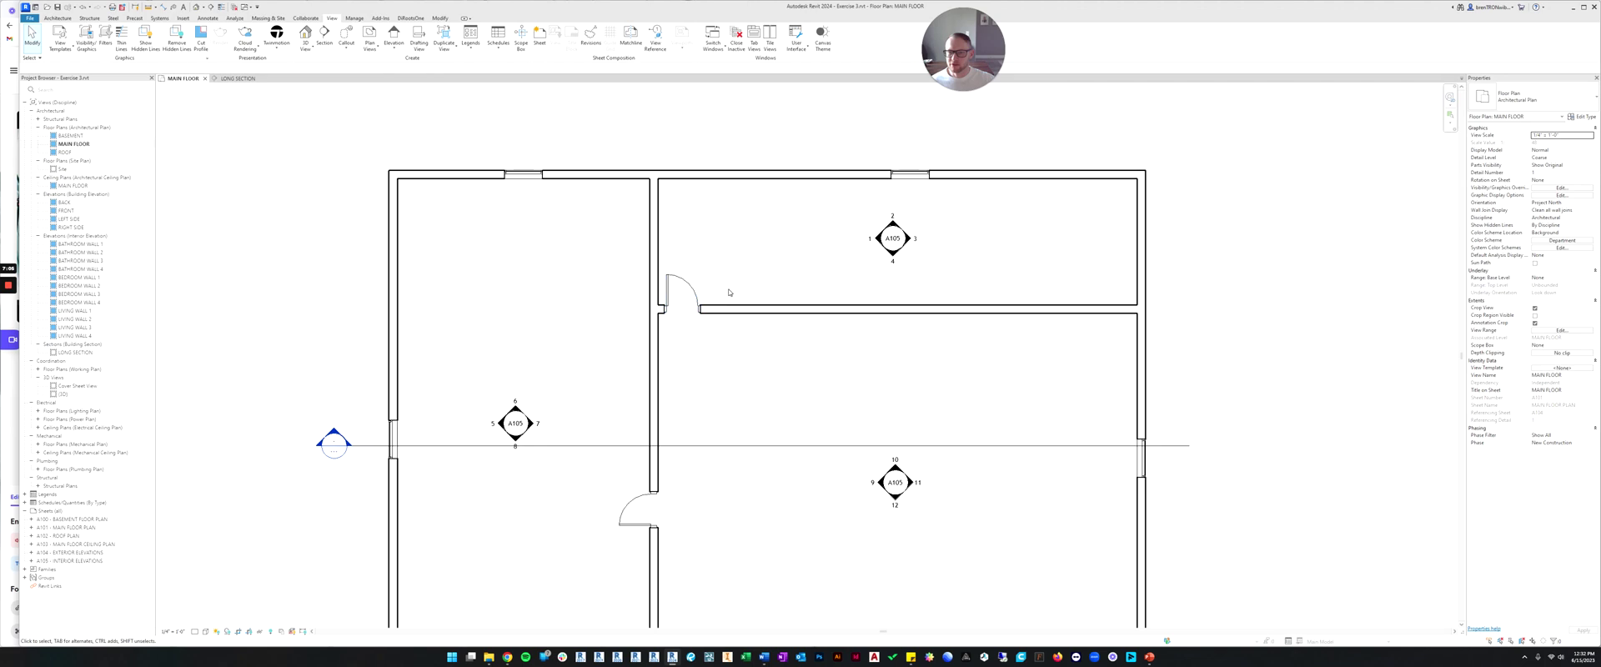
middle_click_drag(758, 340, 762, 312)
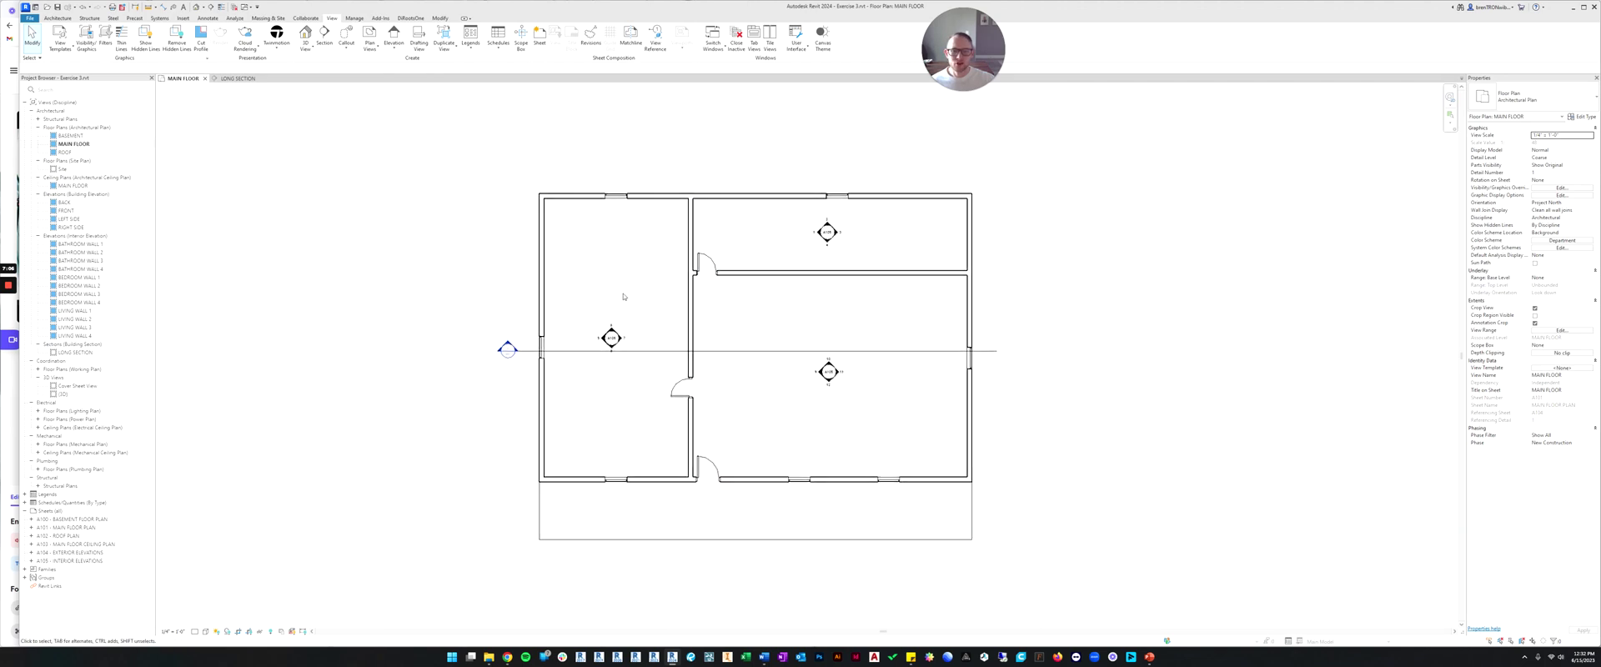
left_click(324, 38)
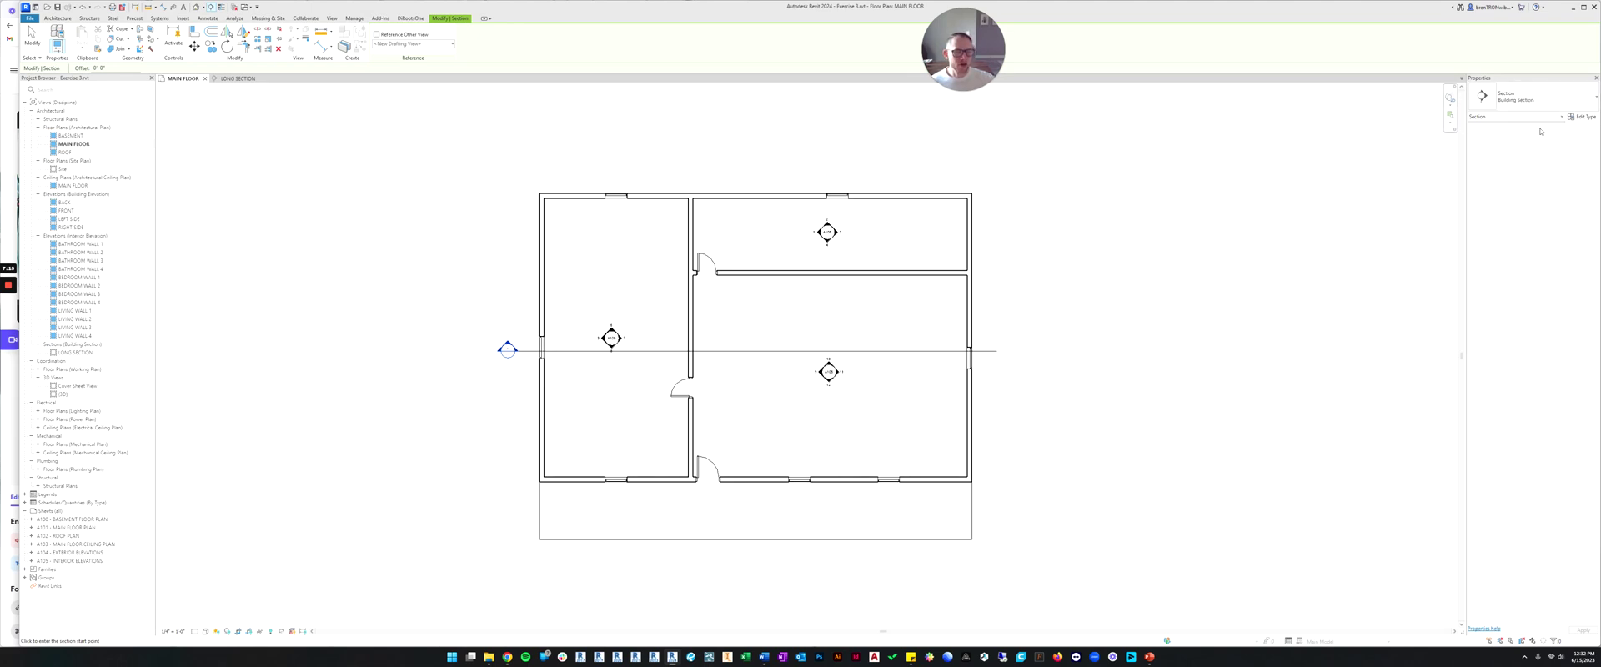
left_click(1554, 103)
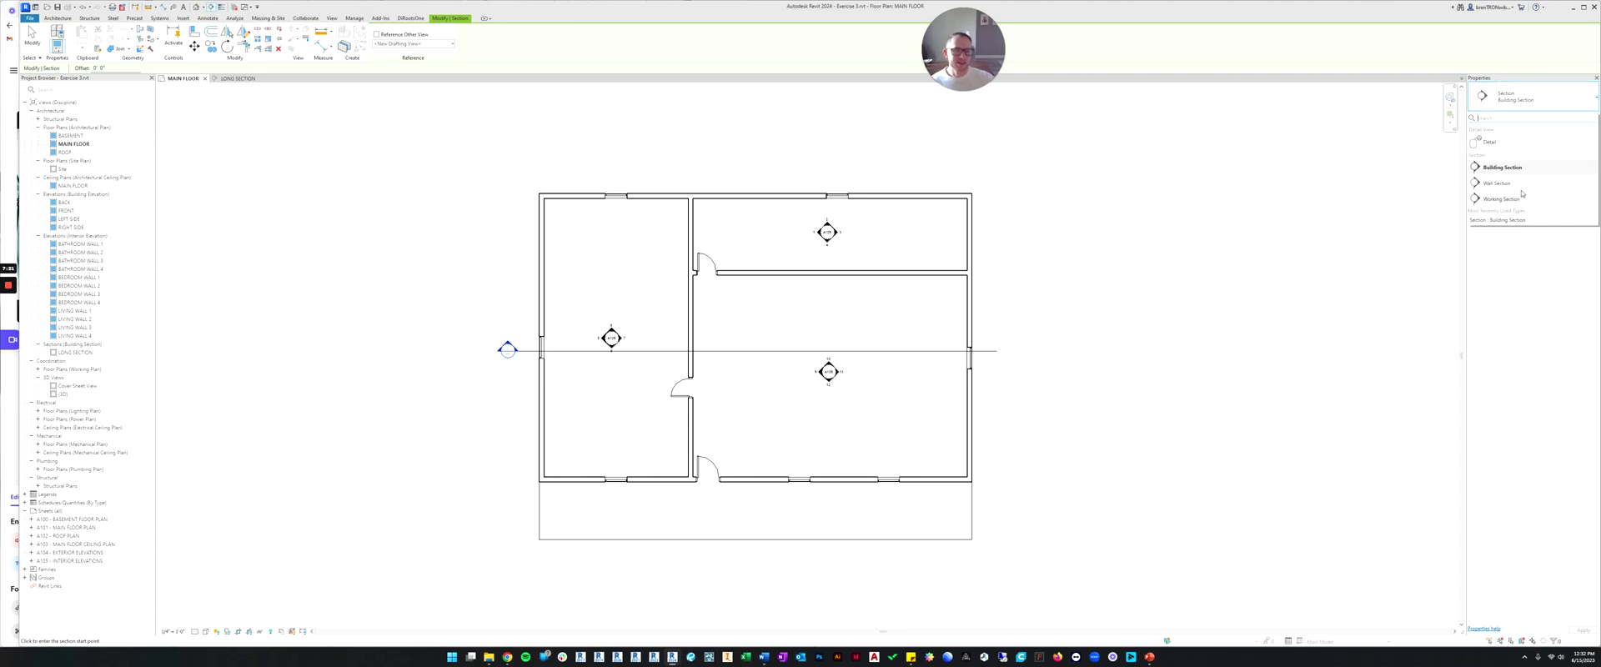
left_click(1503, 167)
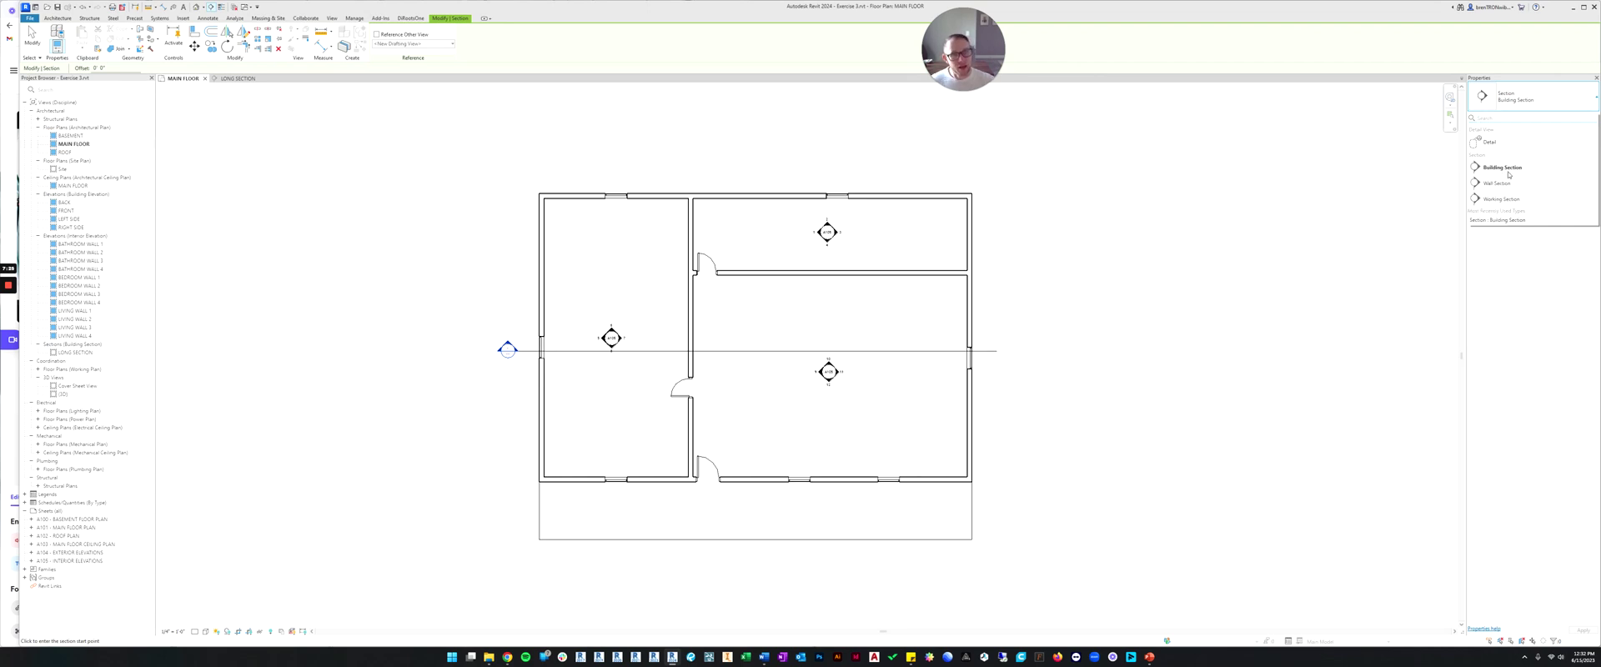
left_click(1496, 169)
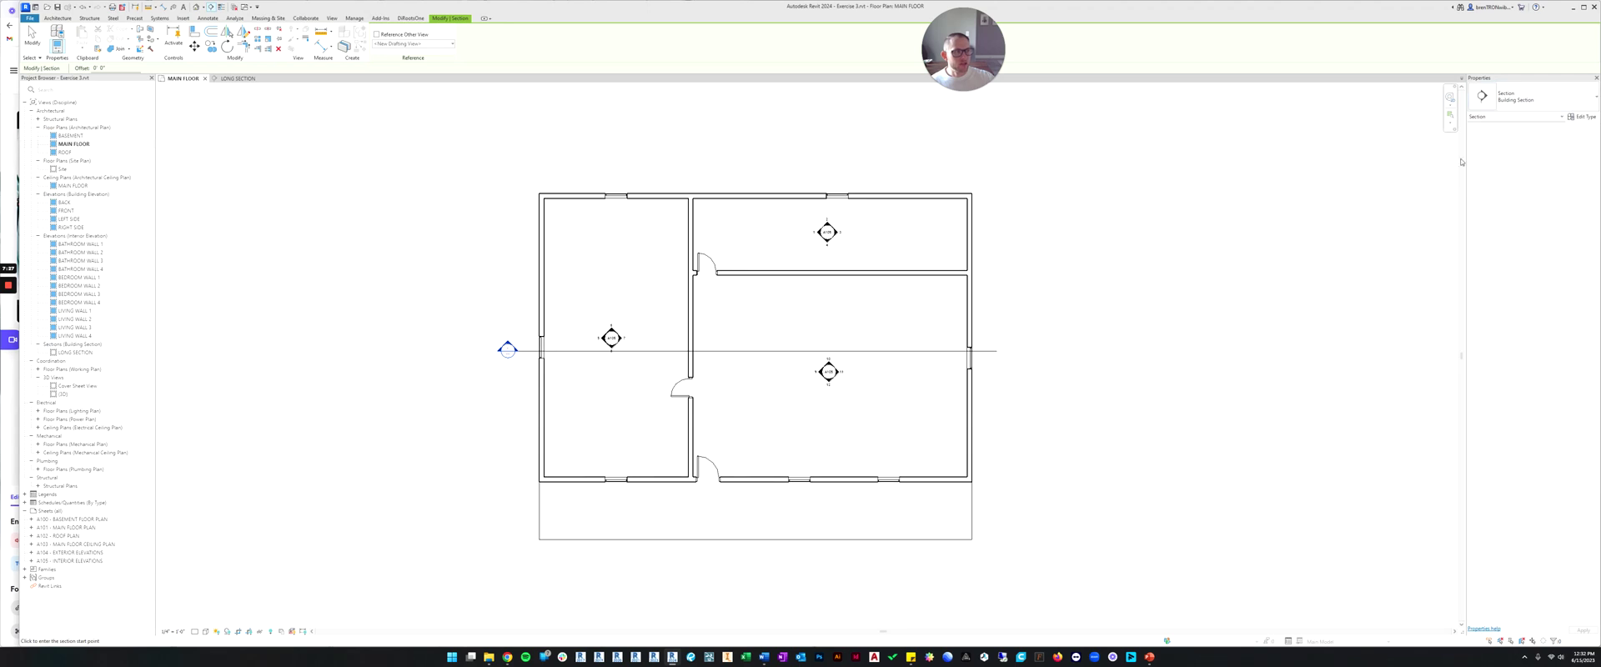
middle_click_drag(808, 219, 818, 196)
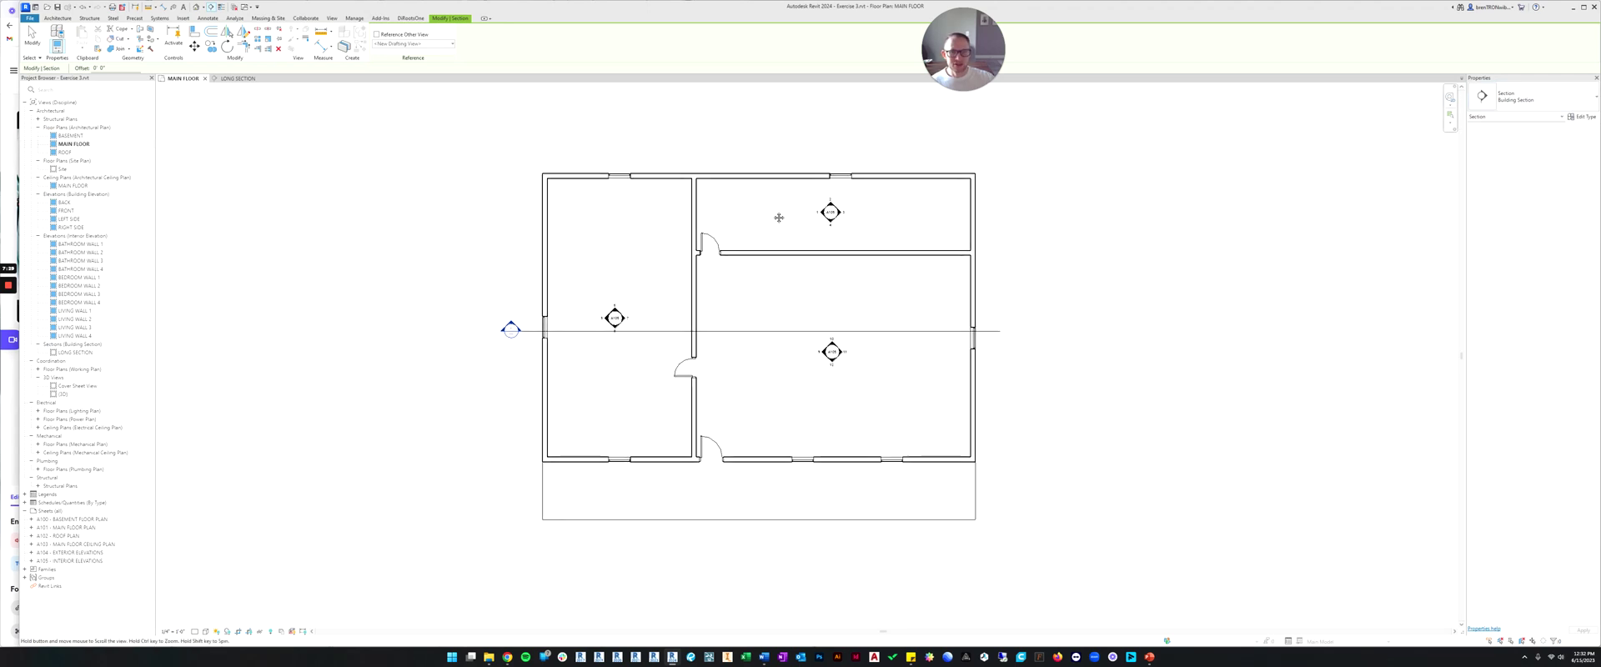
left_click(753, 130)
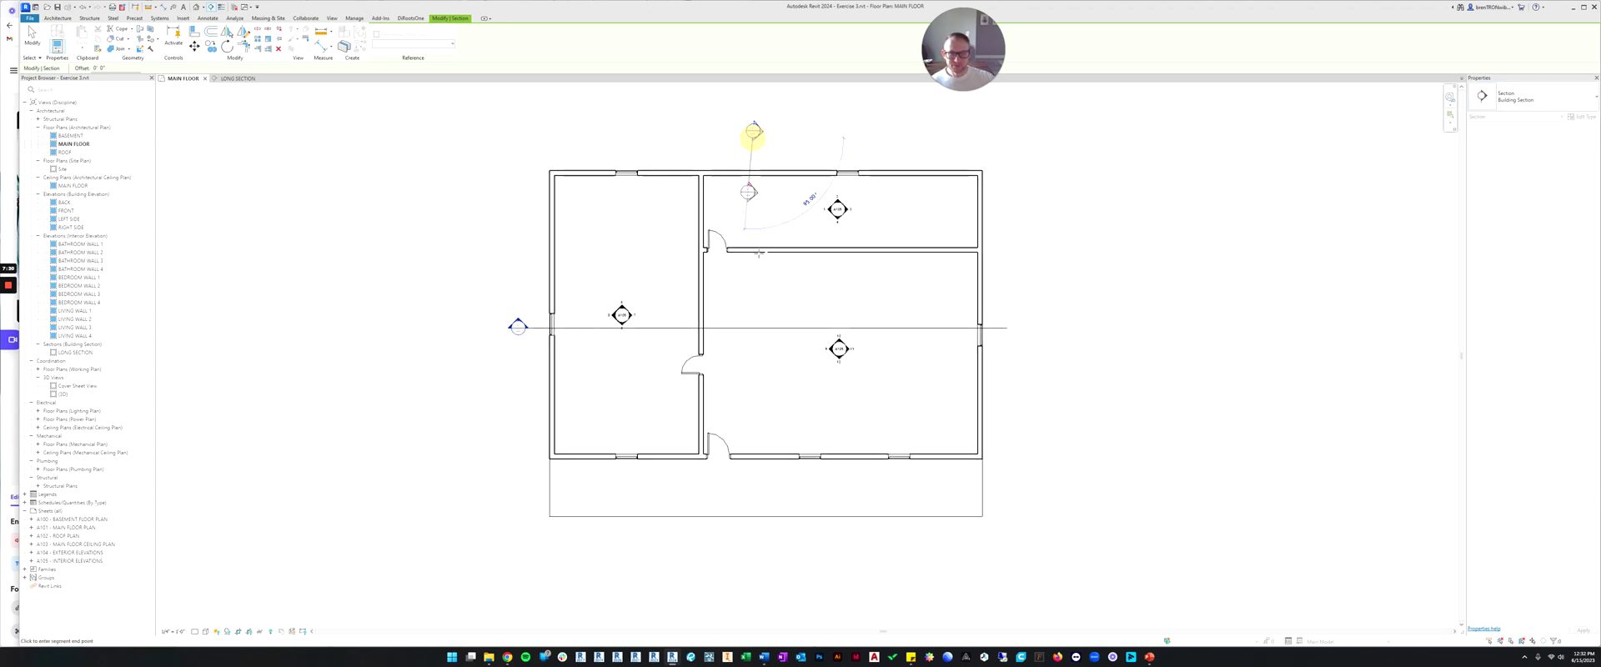
left_click(753, 531)
key("Escape")
key("Escape")
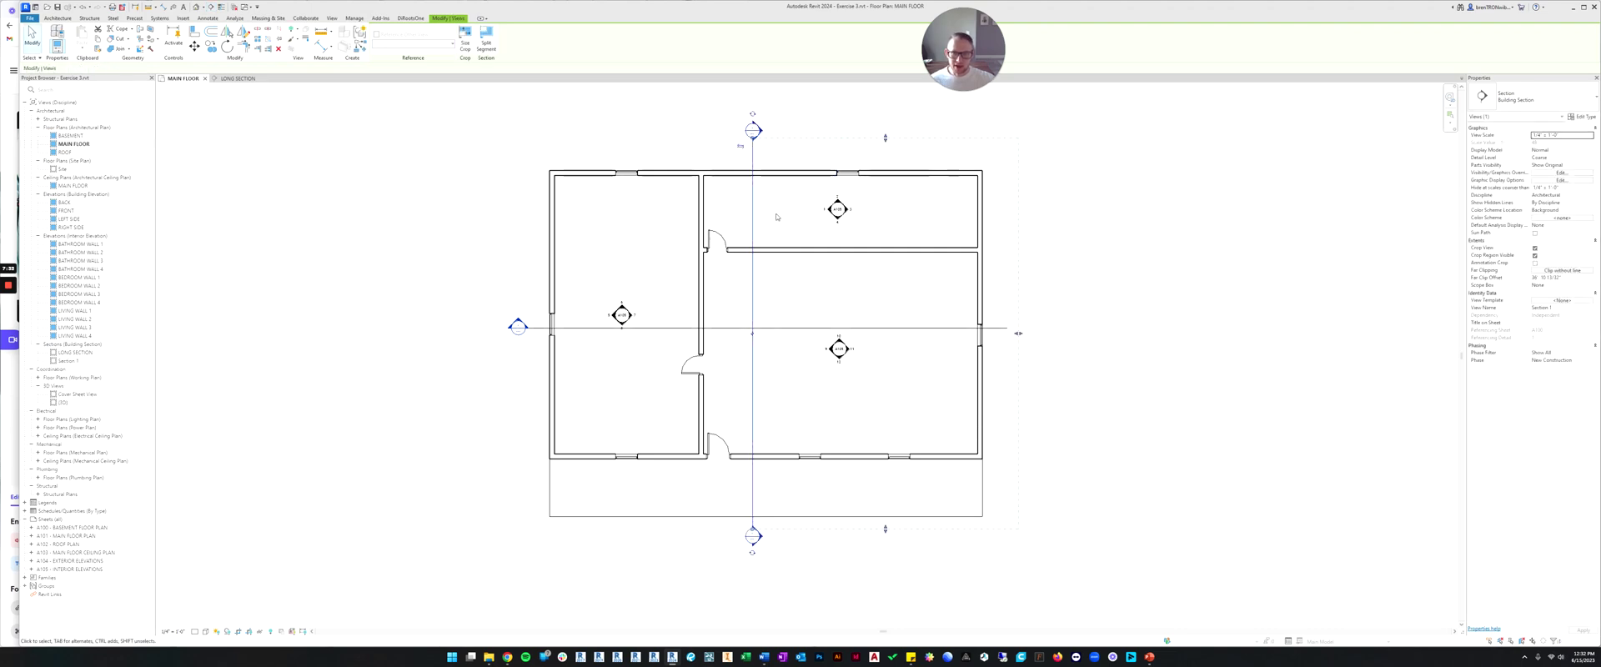
Flip the new vertical section so that it looks toward the plan's left side.
left_click(753, 154)
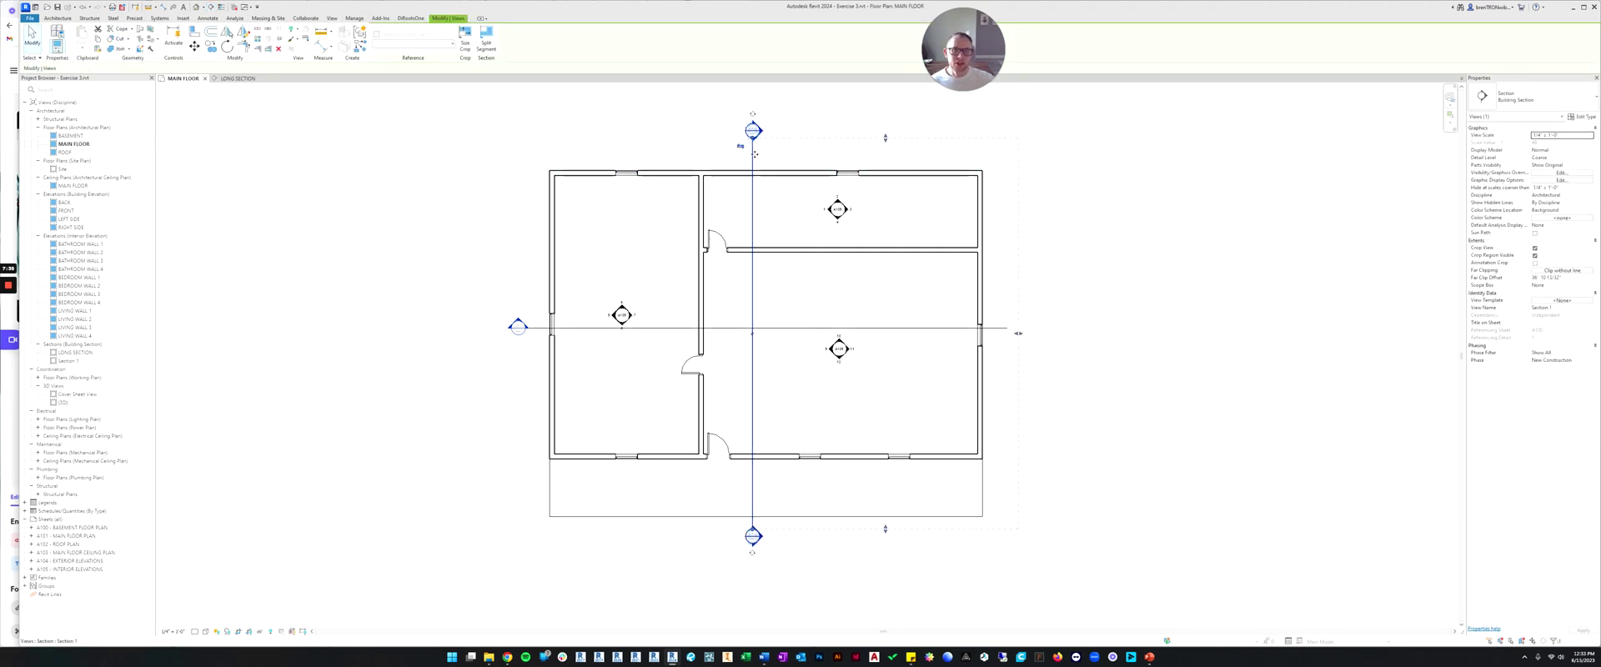
left_click(656, 137)
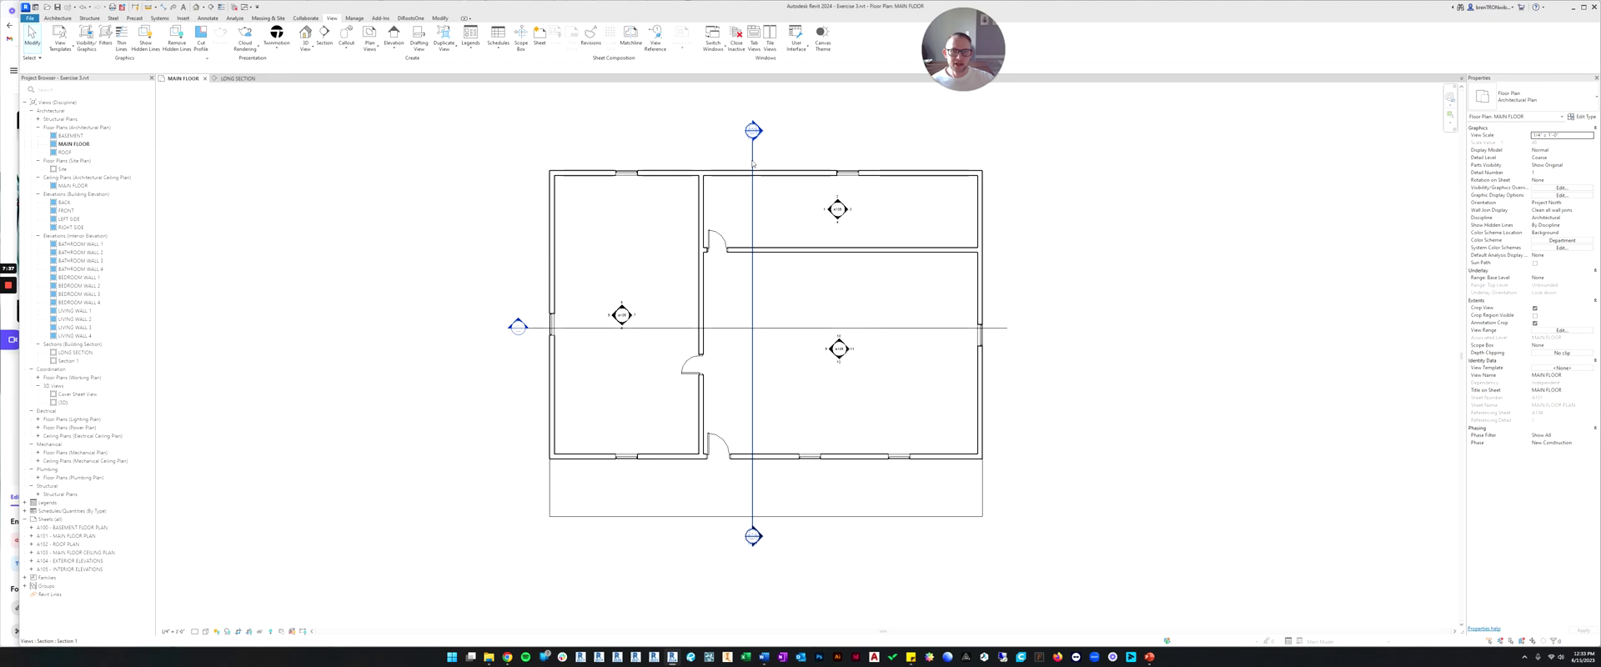
left_click(752, 163)
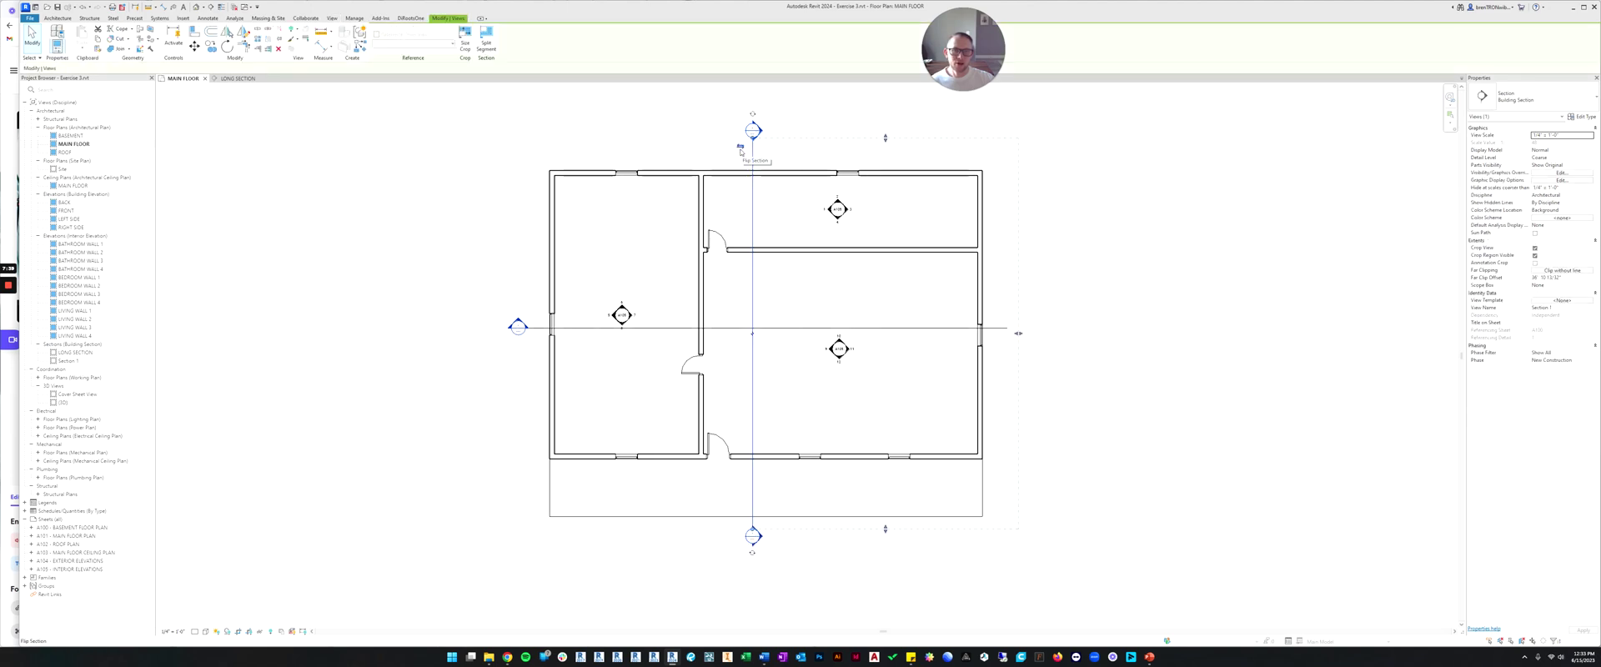
left_click(740, 149)
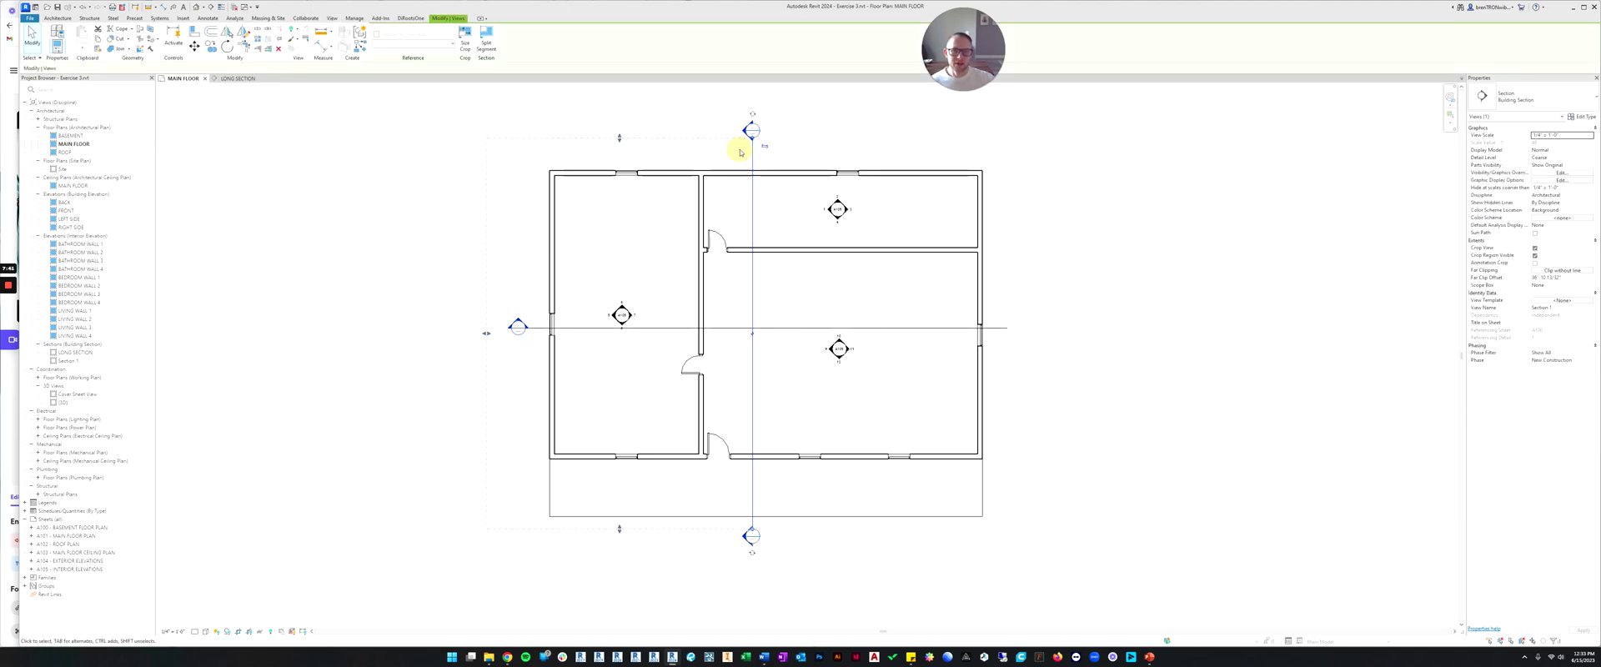
Flip the vertical section to look toward the plan's right side, and pull its side and depth extents in closer.
left_click(765, 147)
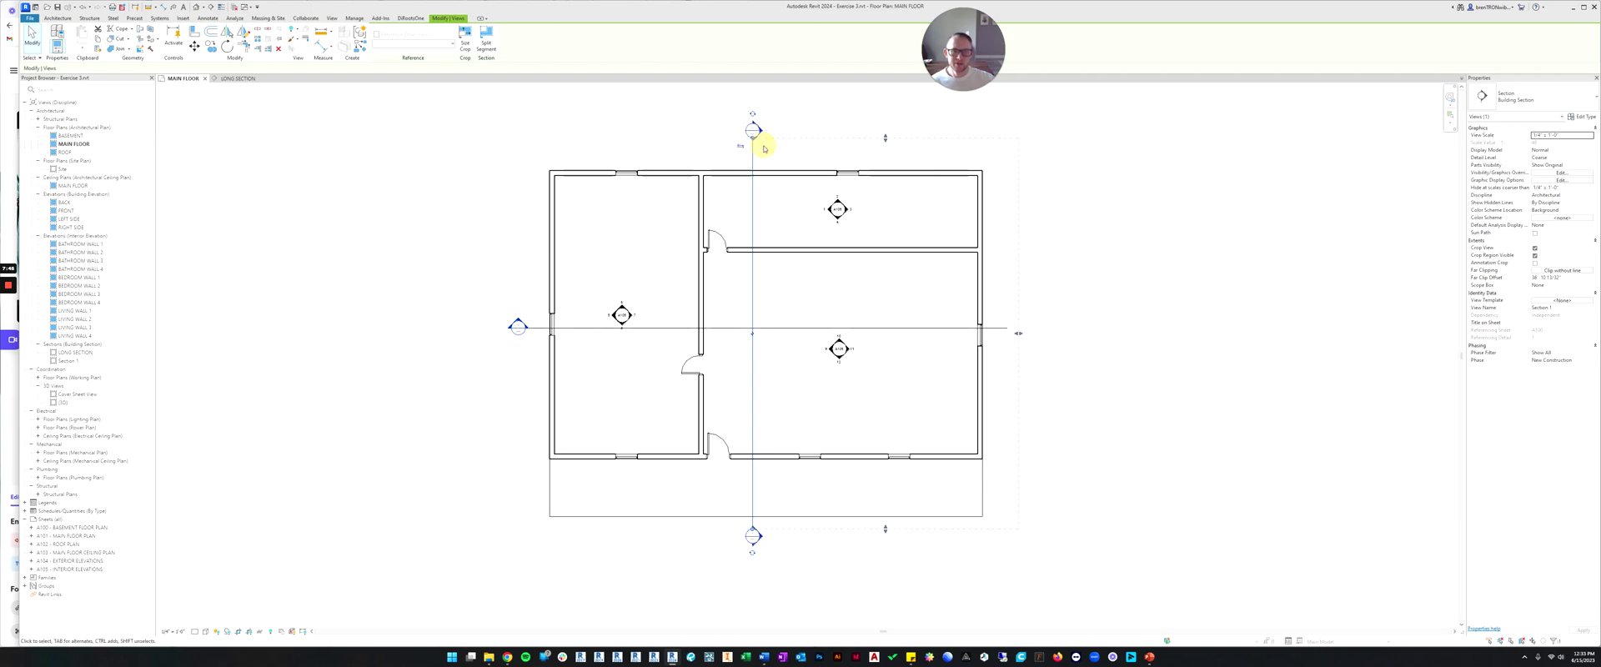
left_click(654, 136)
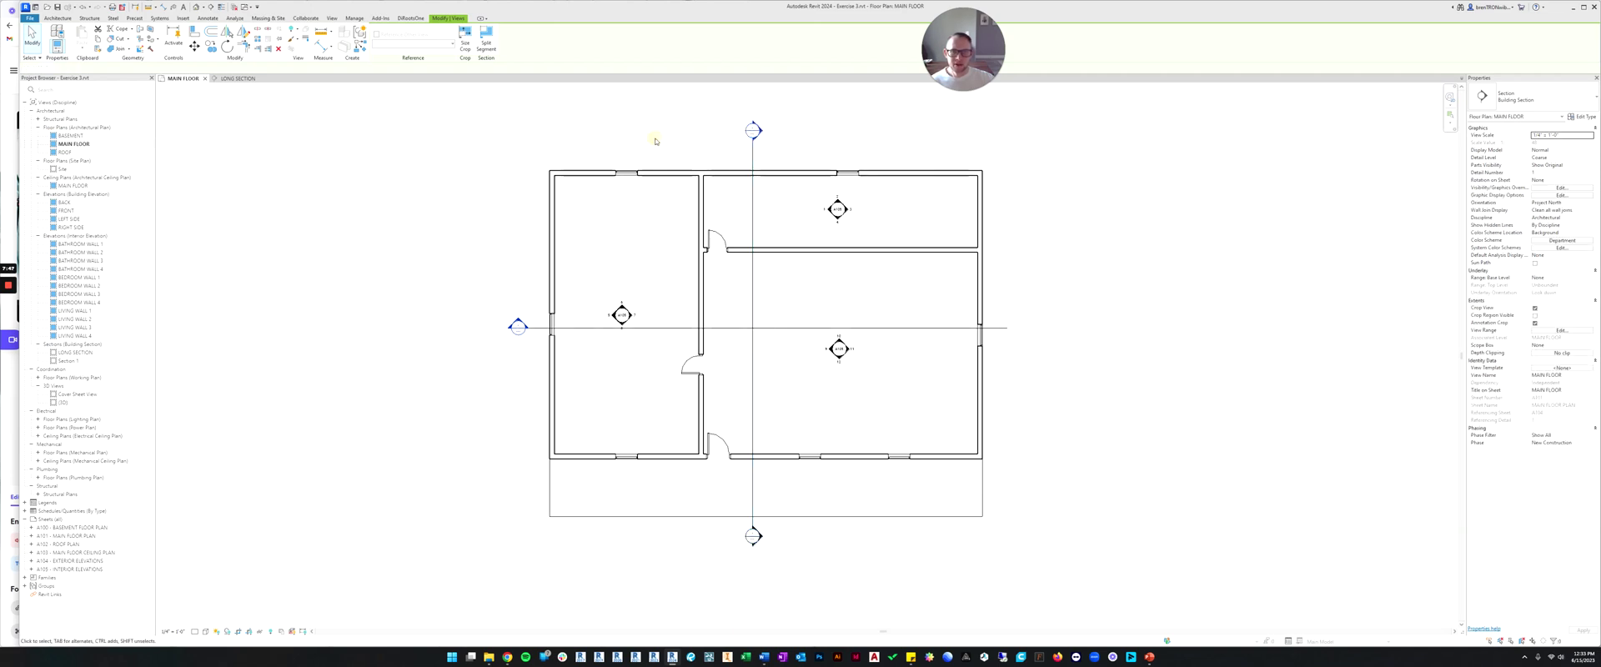
left_click(756, 156)
left_click_drag(885, 138, 884, 165)
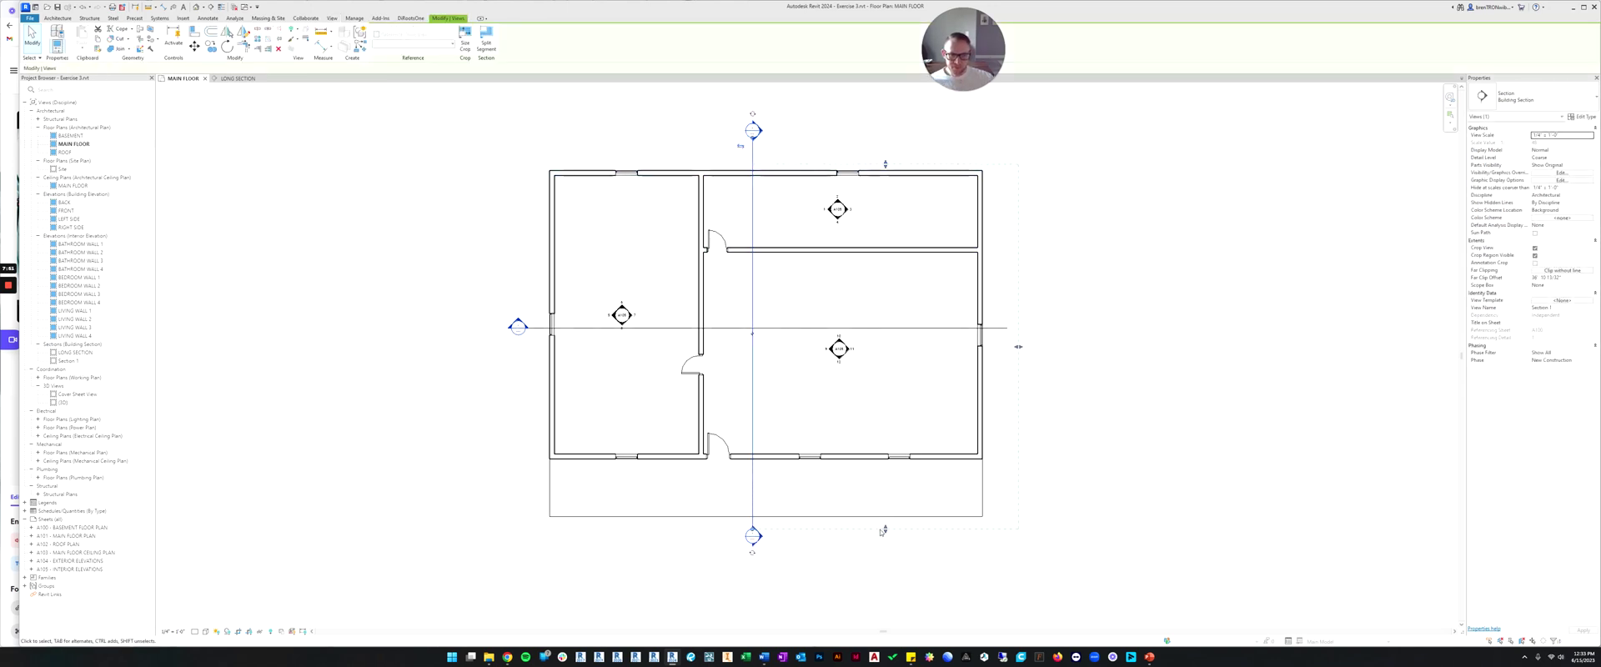
left_click_drag(882, 531, 882, 525)
left_click_drag(1018, 345, 791, 343)
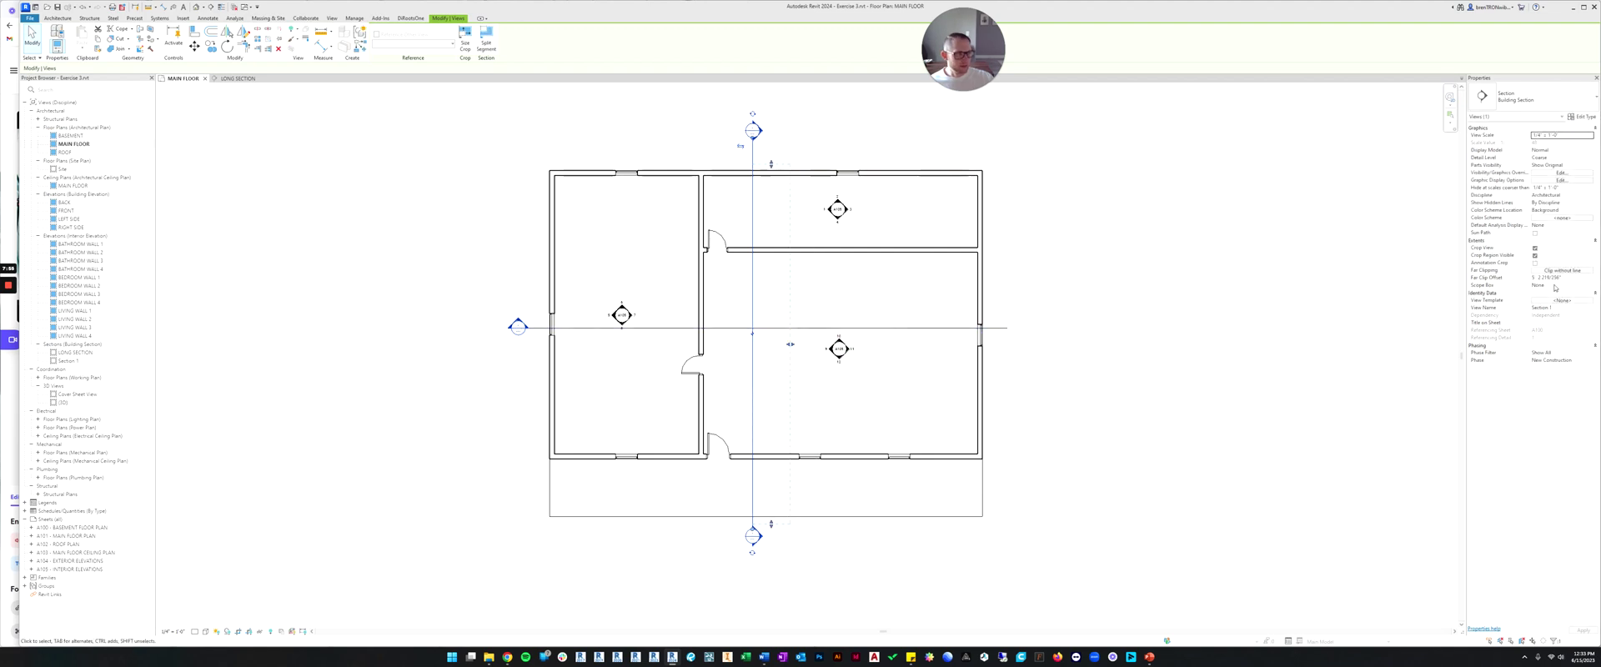
Set the vertical section's Far Clip Offset to 0' 1".
left_click(1573, 279)
type("0 1")
key("Return")
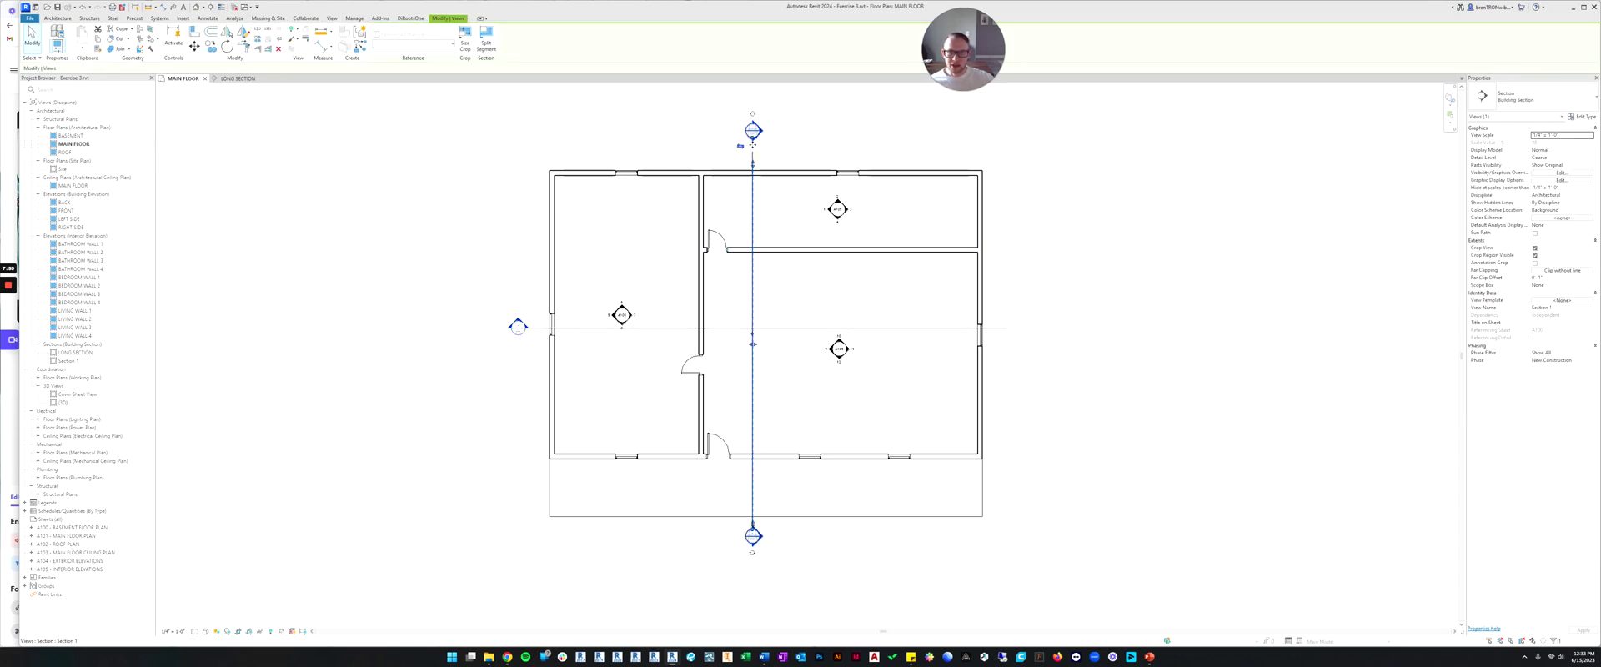
Move the vertical section's upper head down close to the exterior wall and remove the marker at its lower end.
left_click_drag(752, 144, 752, 165)
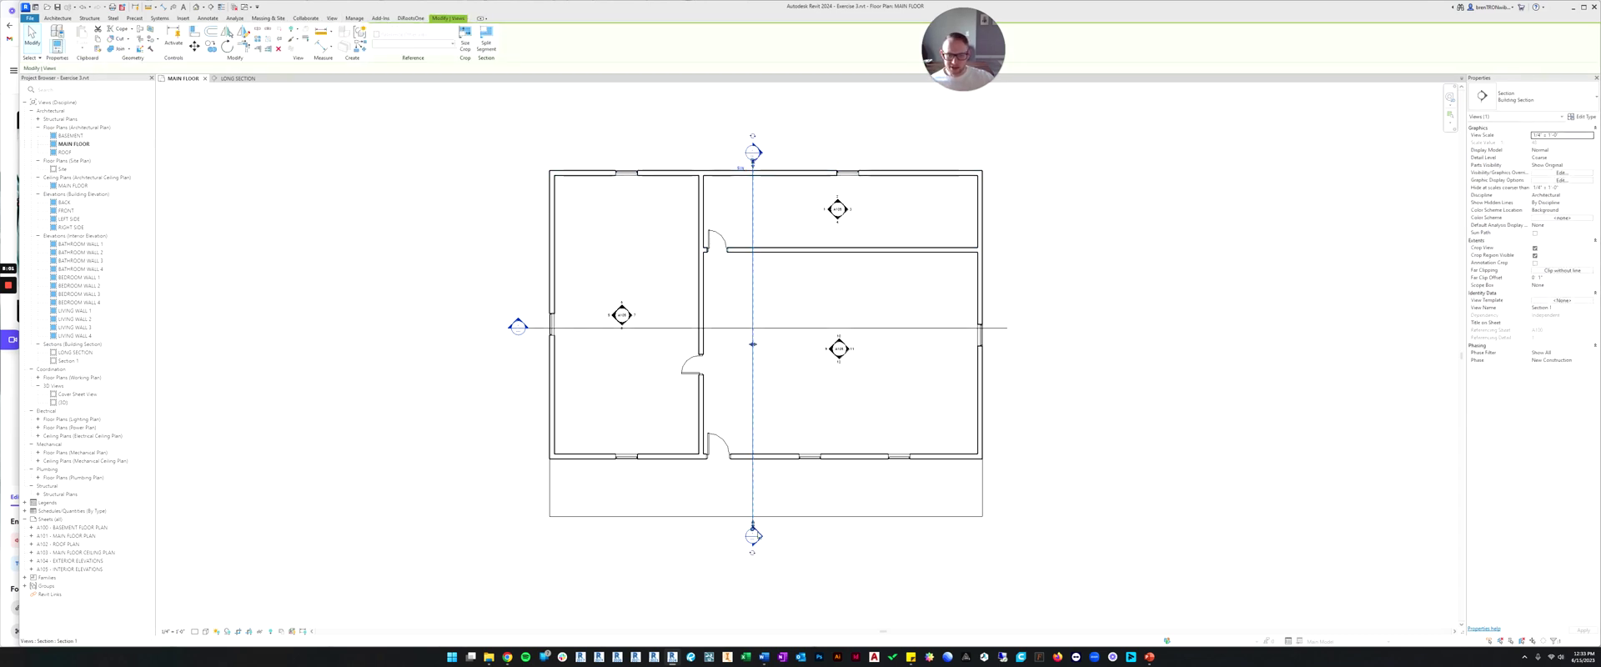
left_click(813, 552)
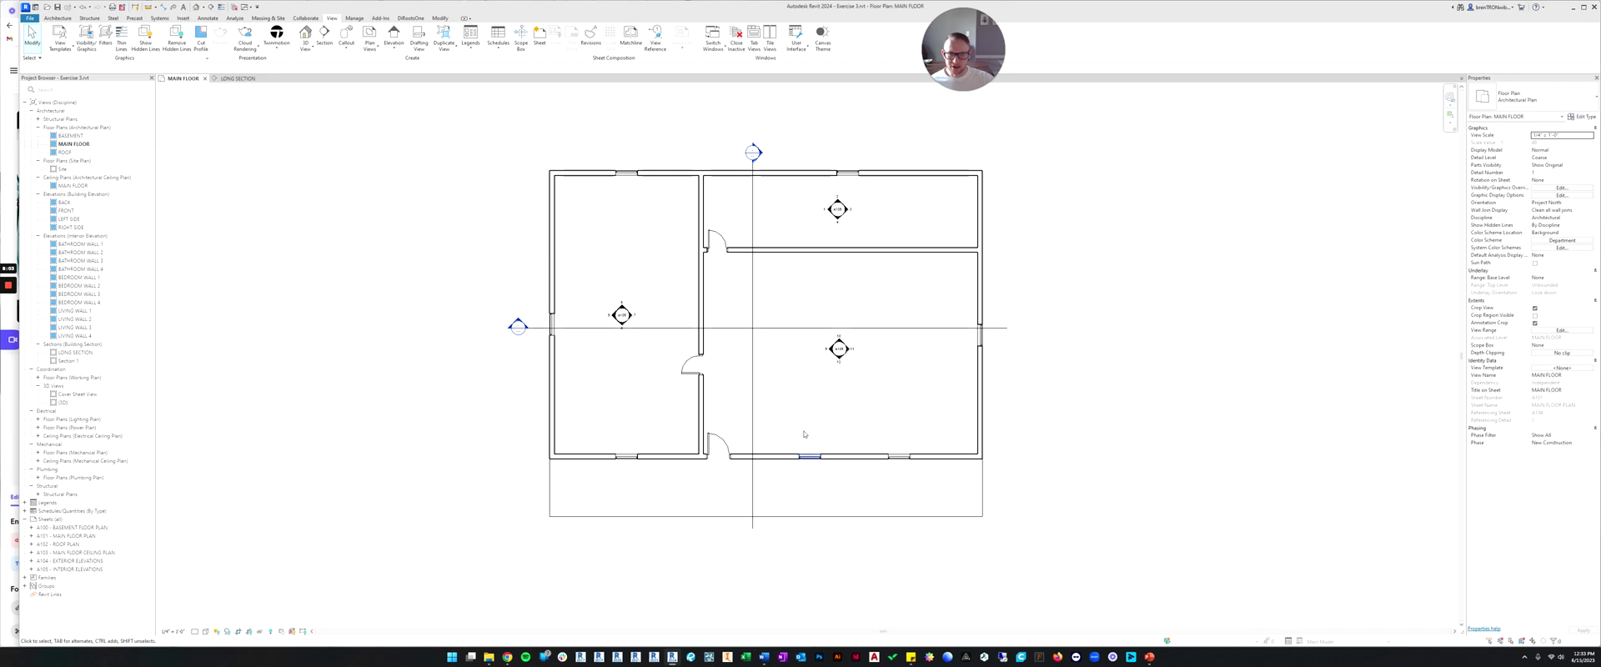
Rename the new vertical section view as CROSS SECTION.
middle_click_drag(804, 433, 818, 436)
left_click(768, 207)
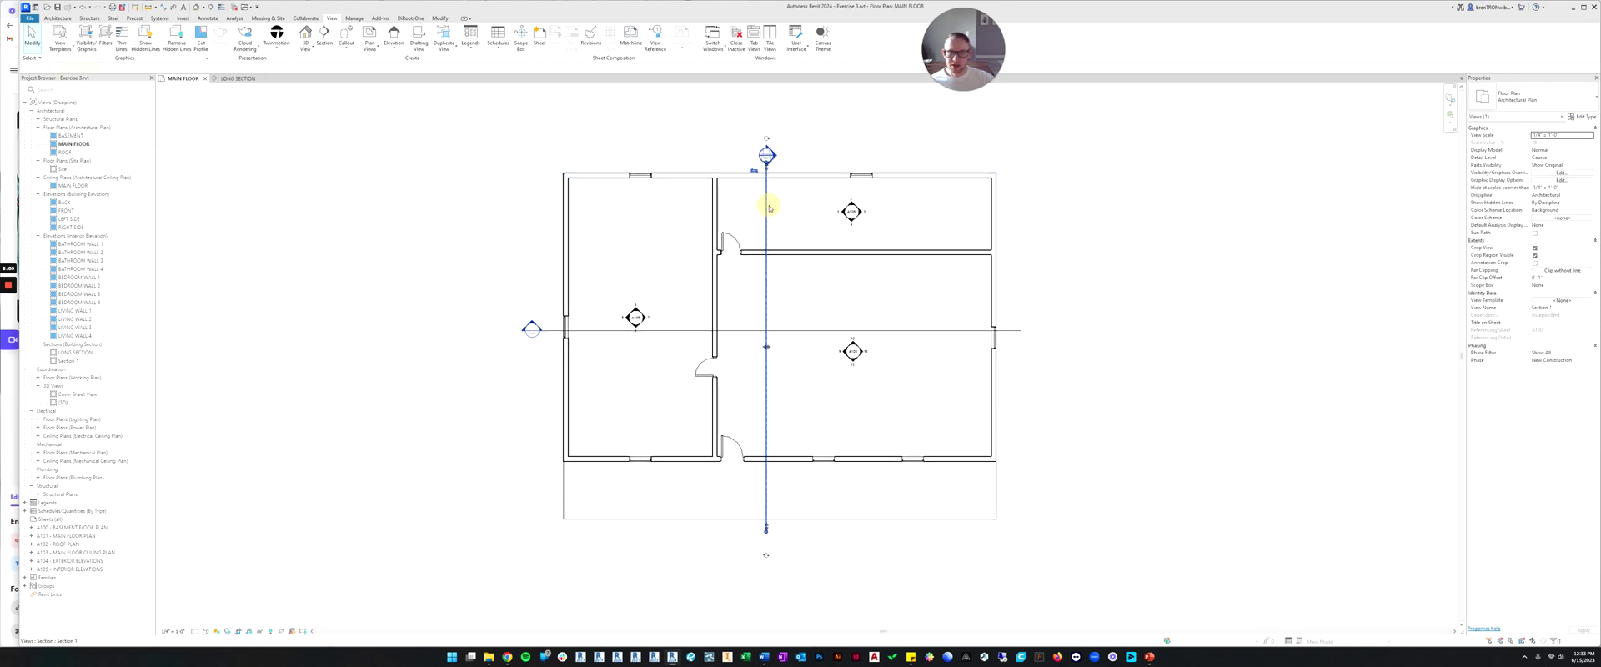
left_click(1541, 308)
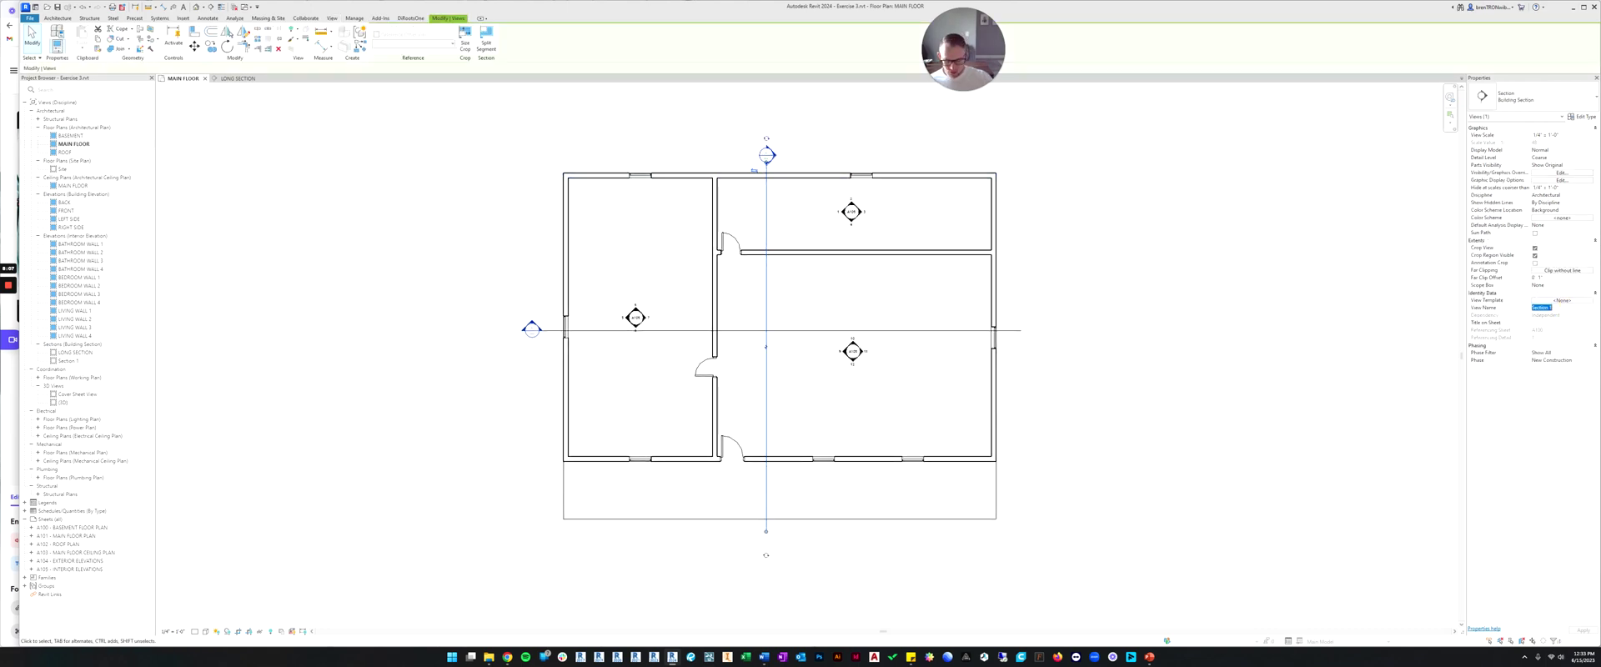
type("CROSS SECTION")
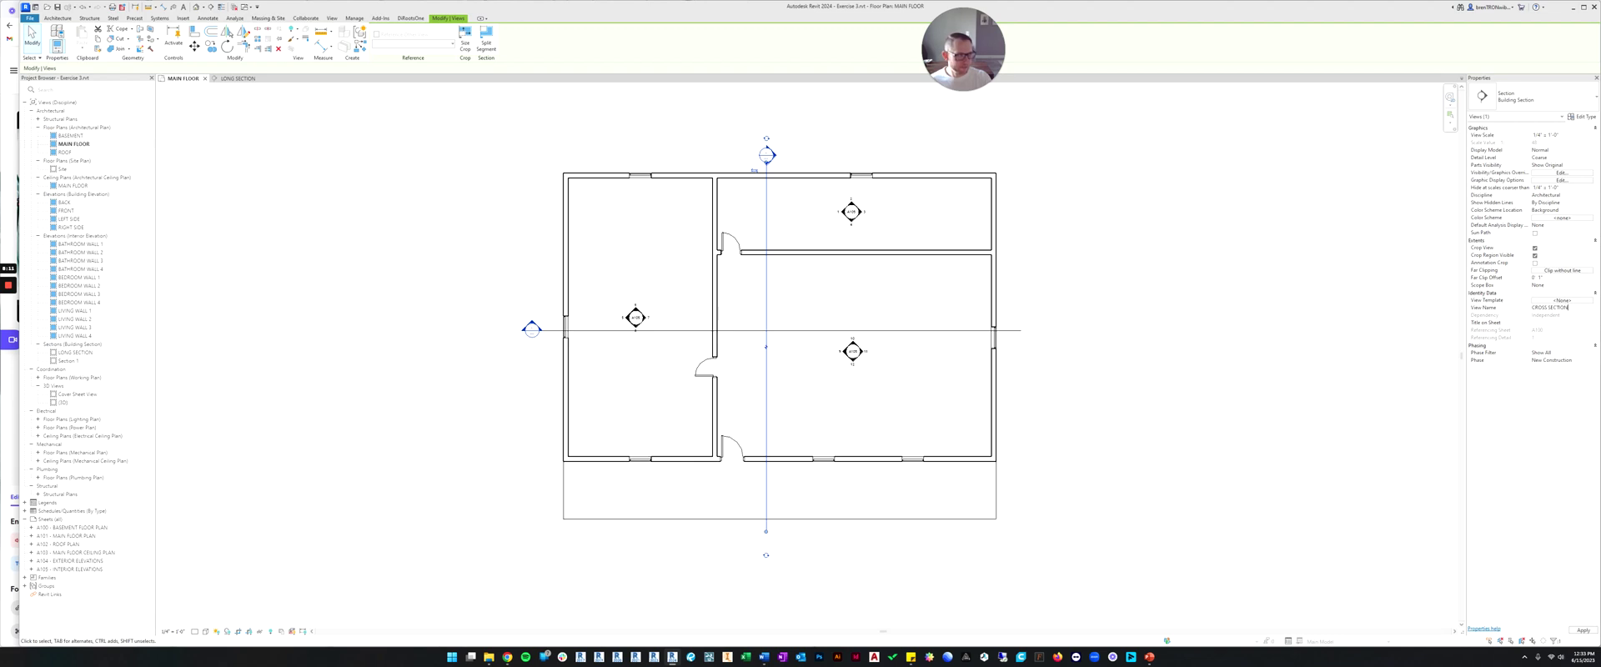
key("Return")
left_click(1207, 284)
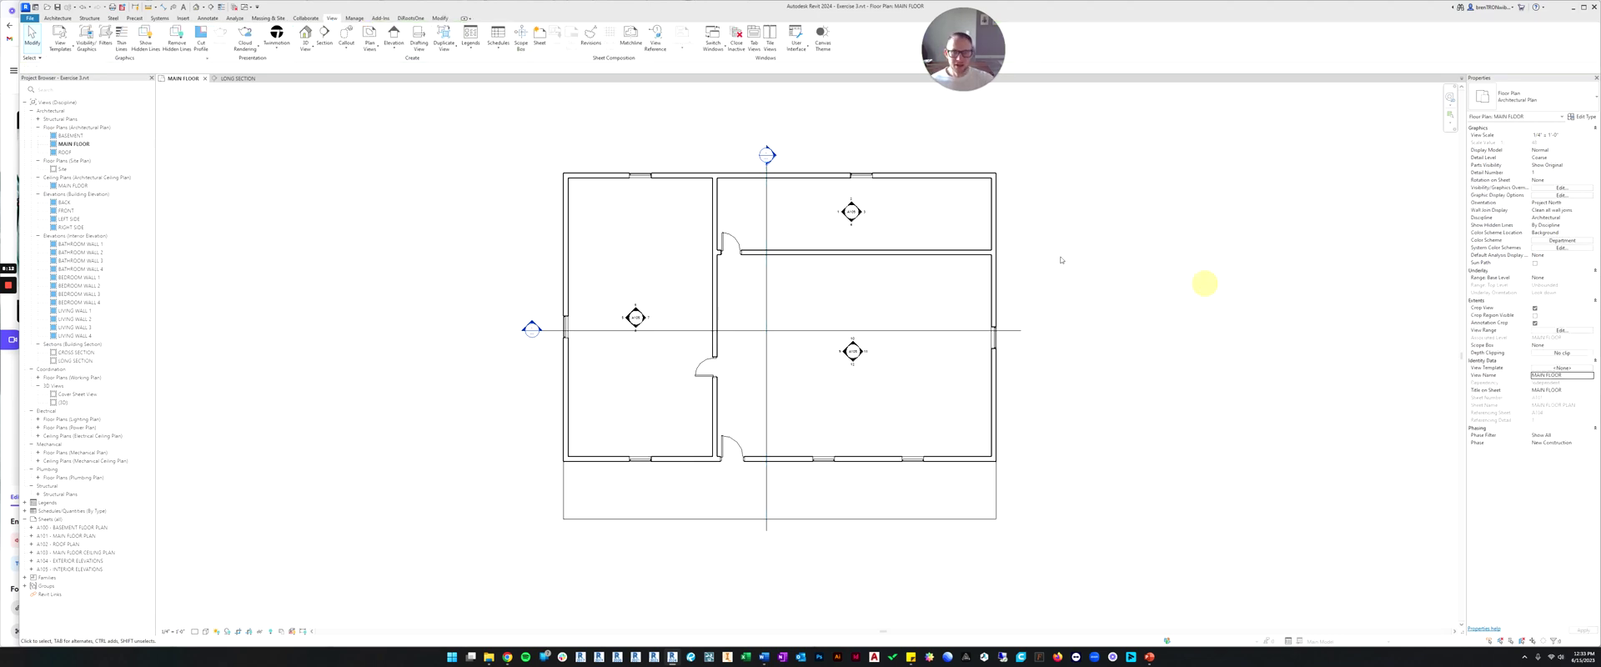
Open the CROSS SECTION view and tighten its crop region to just above the roof ridge and just below the basement walls.
double_click(768, 155)
left_click(842, 161)
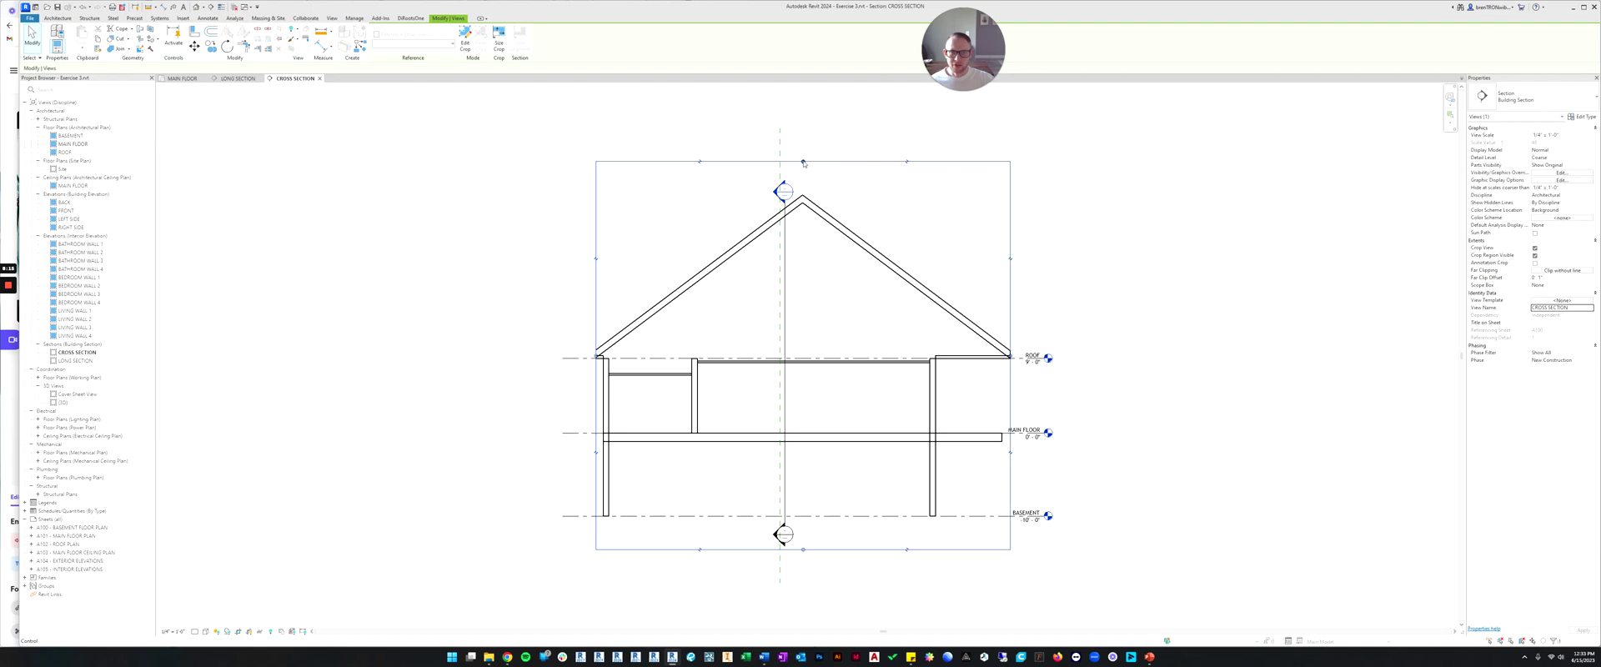
left_click_drag(802, 161, 803, 185)
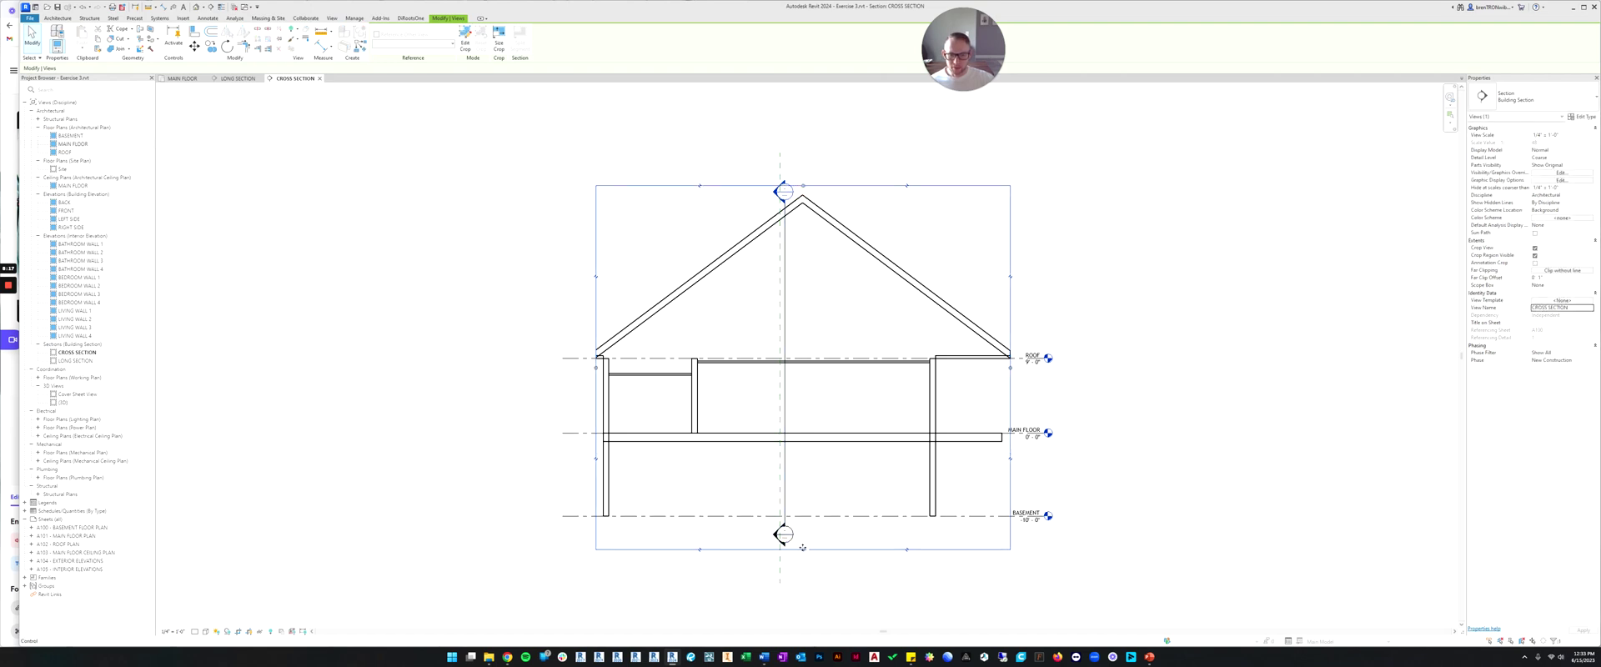
left_click_drag(801, 548, 803, 529)
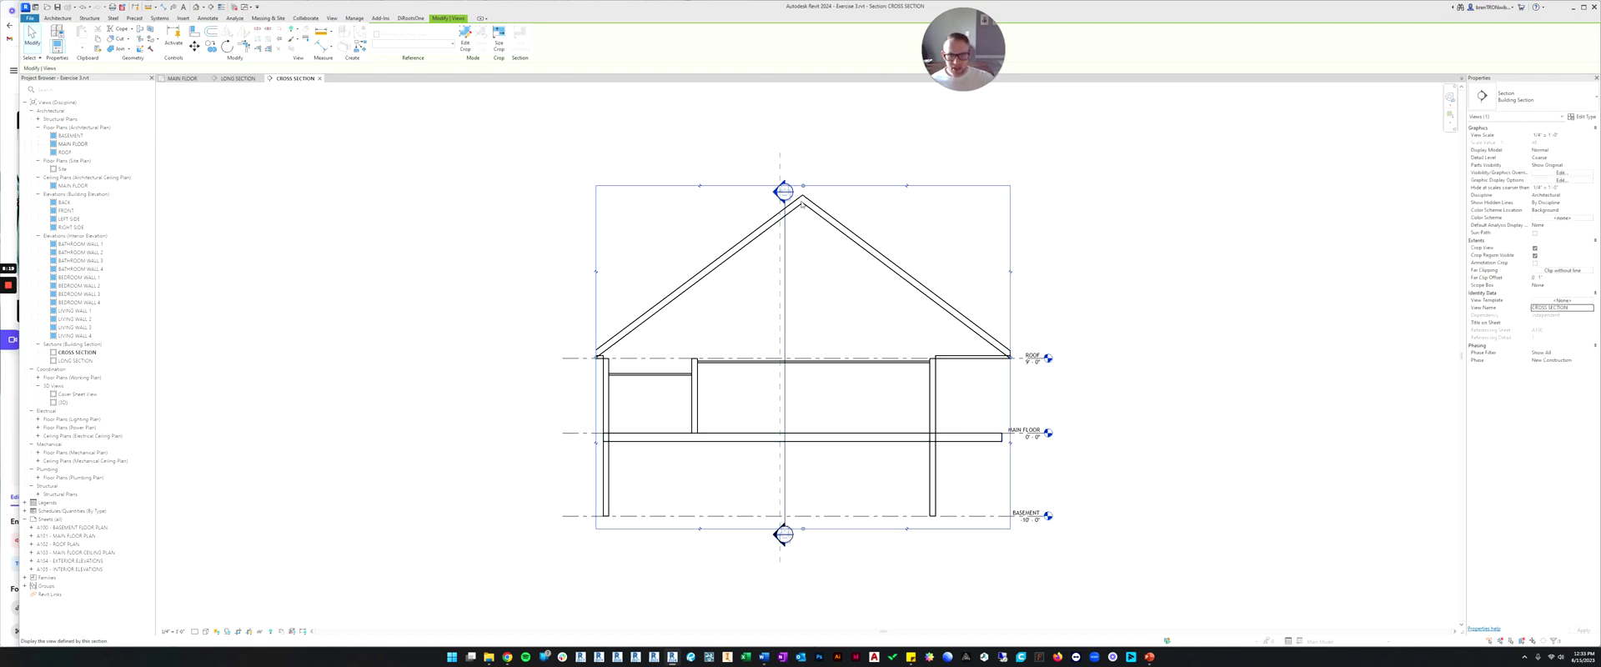
middle_click_drag(792, 230, 850, 196)
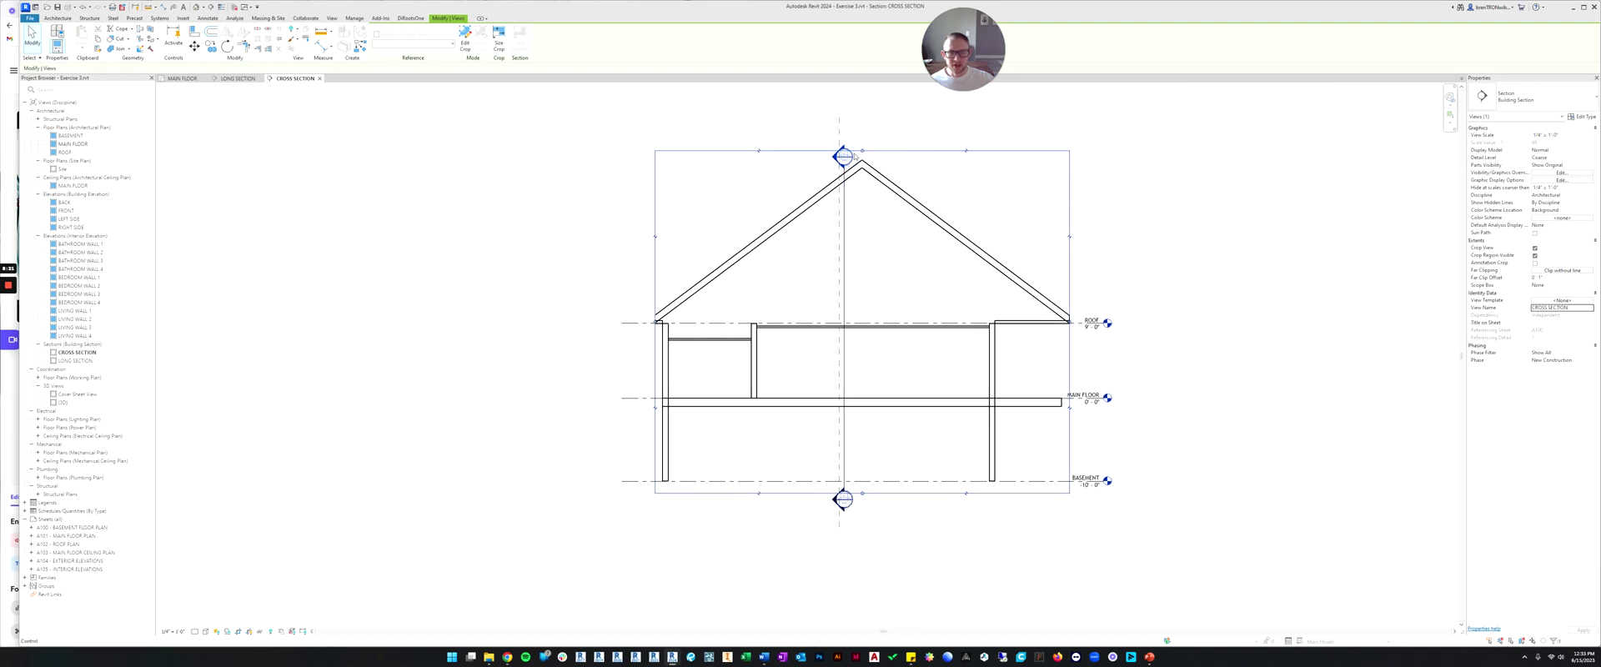
left_click(679, 203)
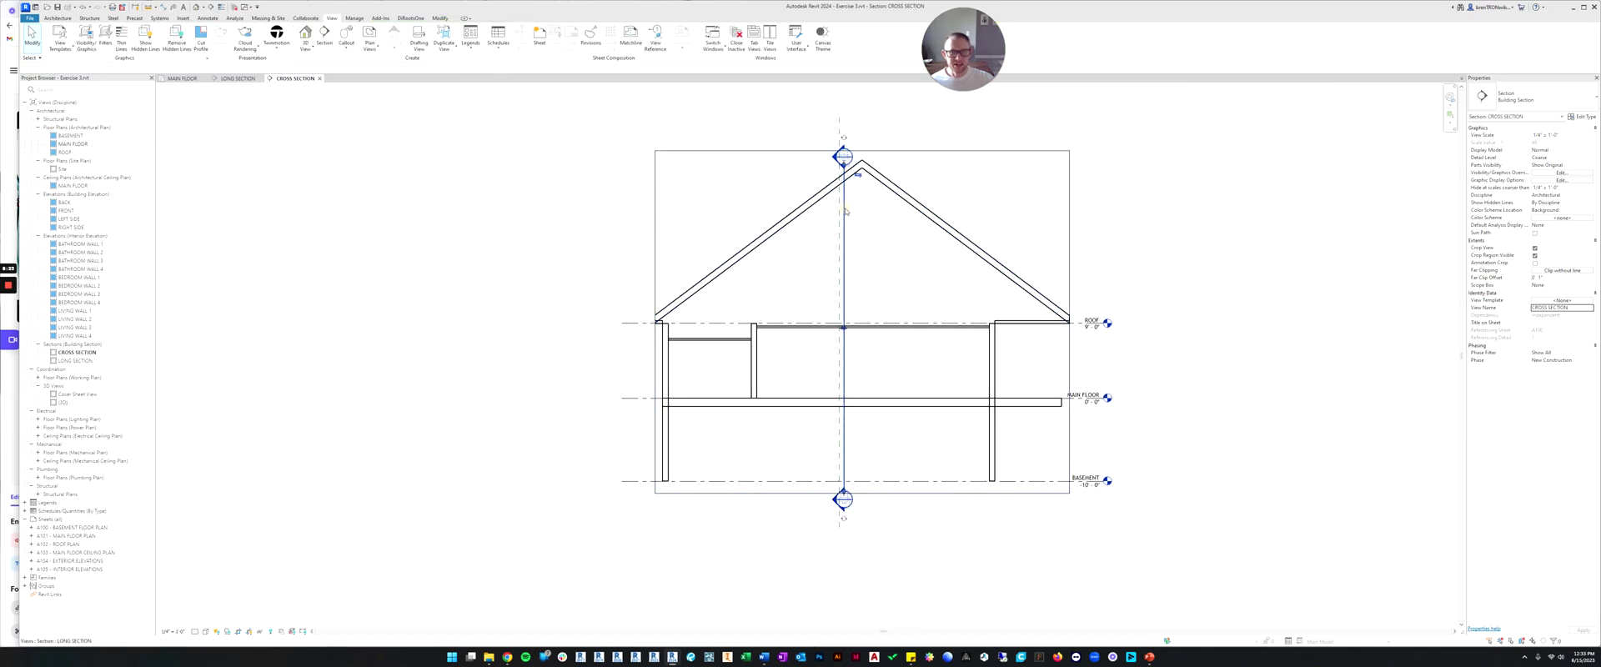
Open the LONG SECTION view and move the cross section line's upper head down closer to the roof ridge.
left_click(839, 198)
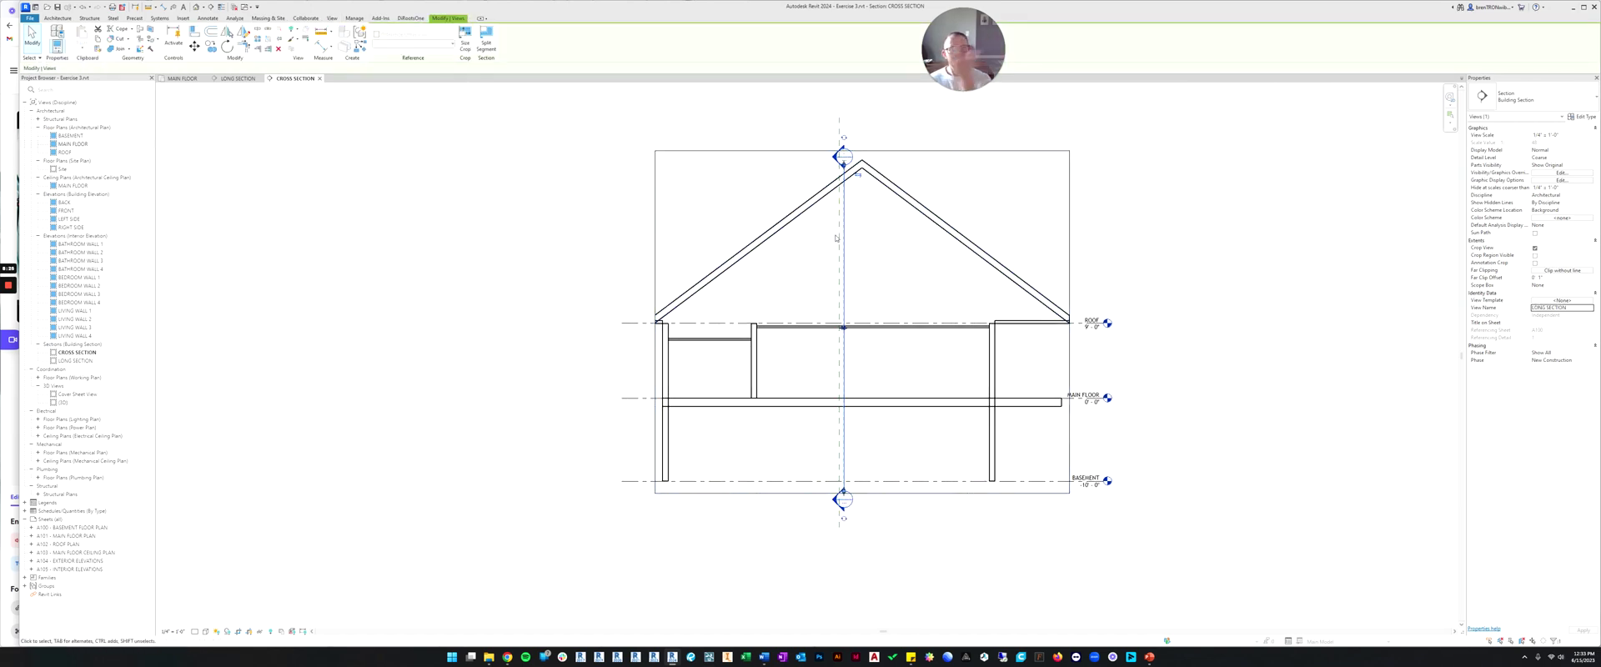
left_click(1198, 217)
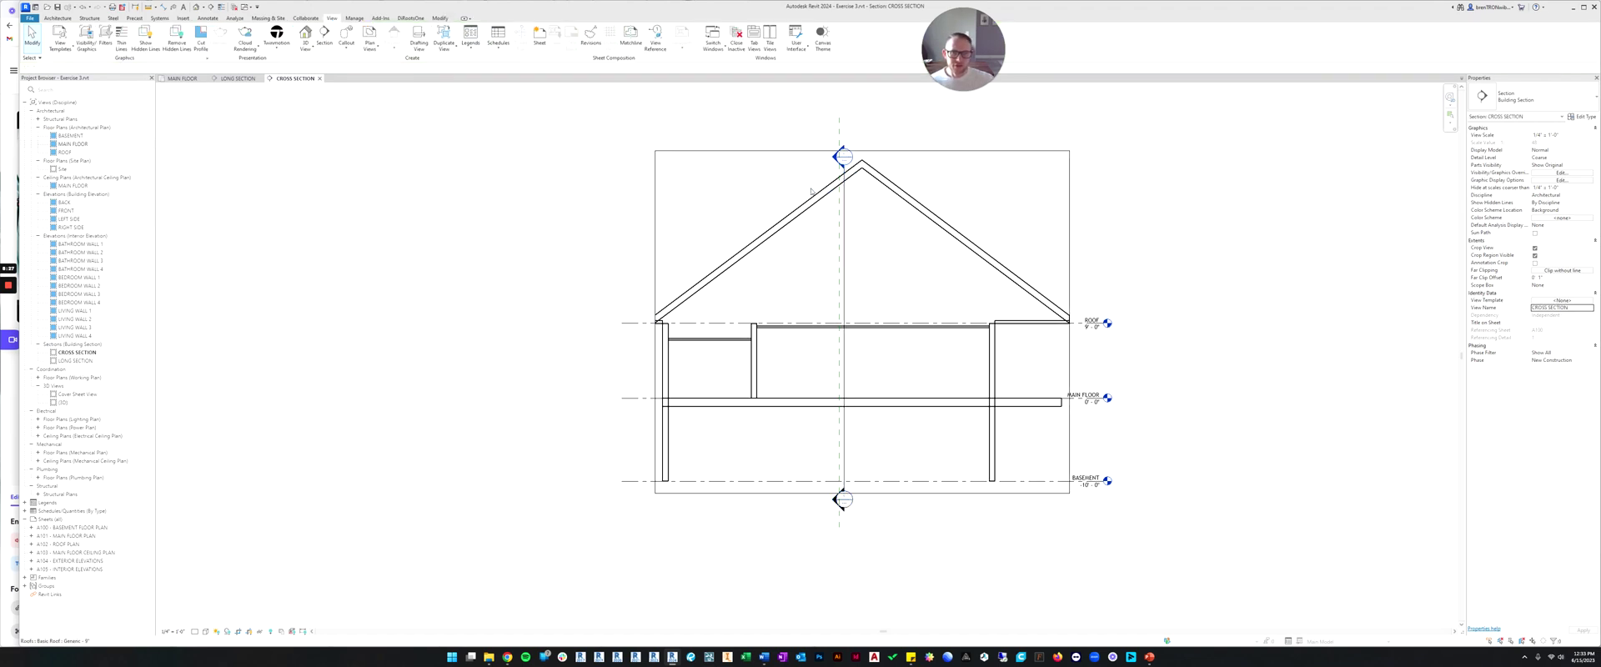
double_click(838, 157)
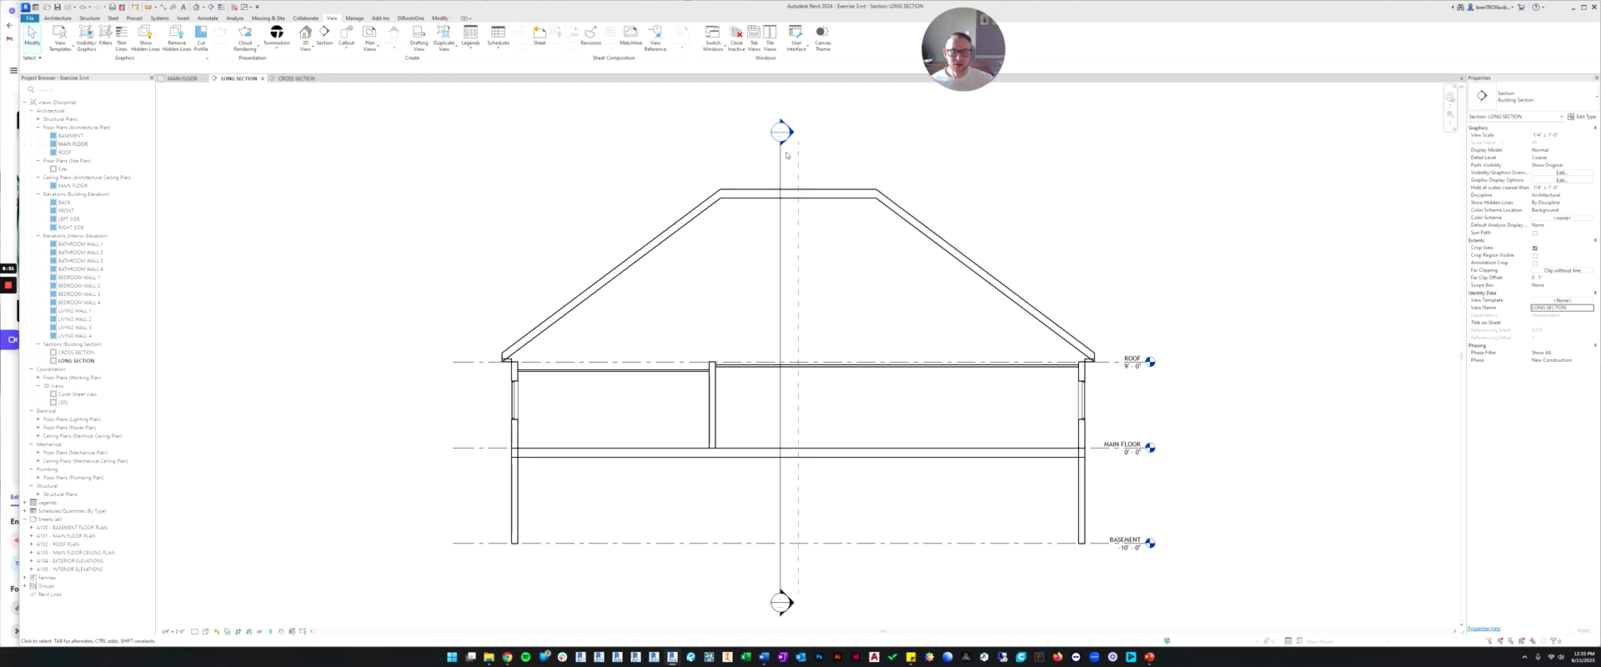
scroll(779, 191, "down", 2)
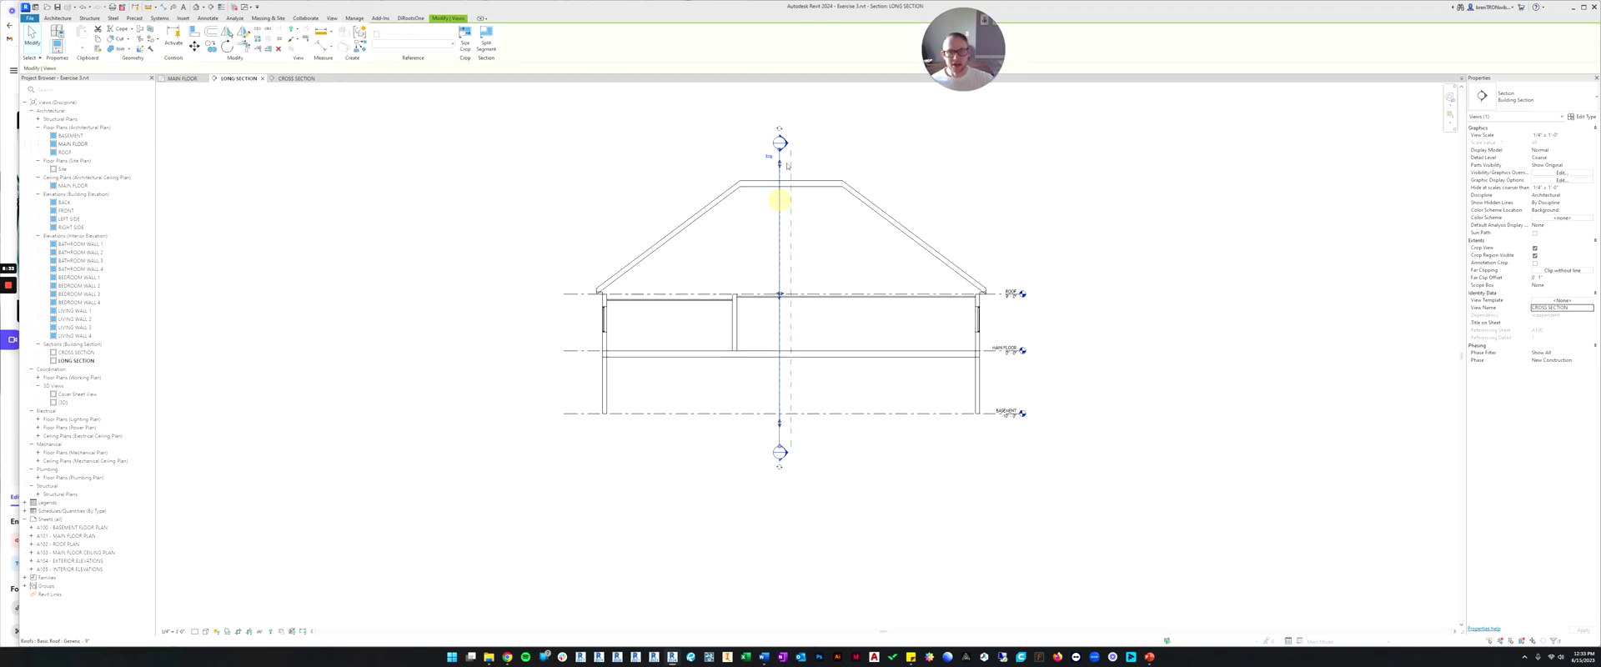
scroll(777, 188, "up", 2)
left_click(776, 176)
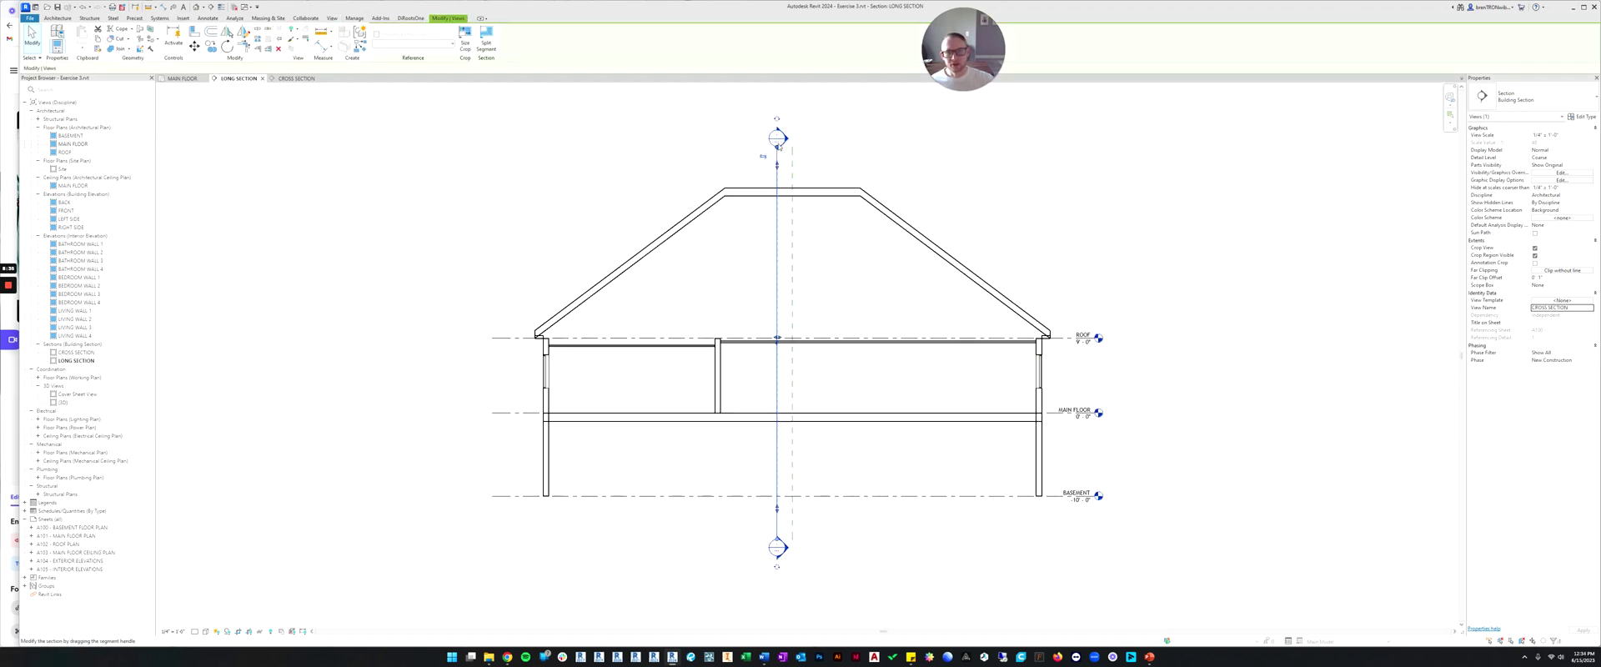
left_click(776, 164)
key("Escape")
key("Escape")
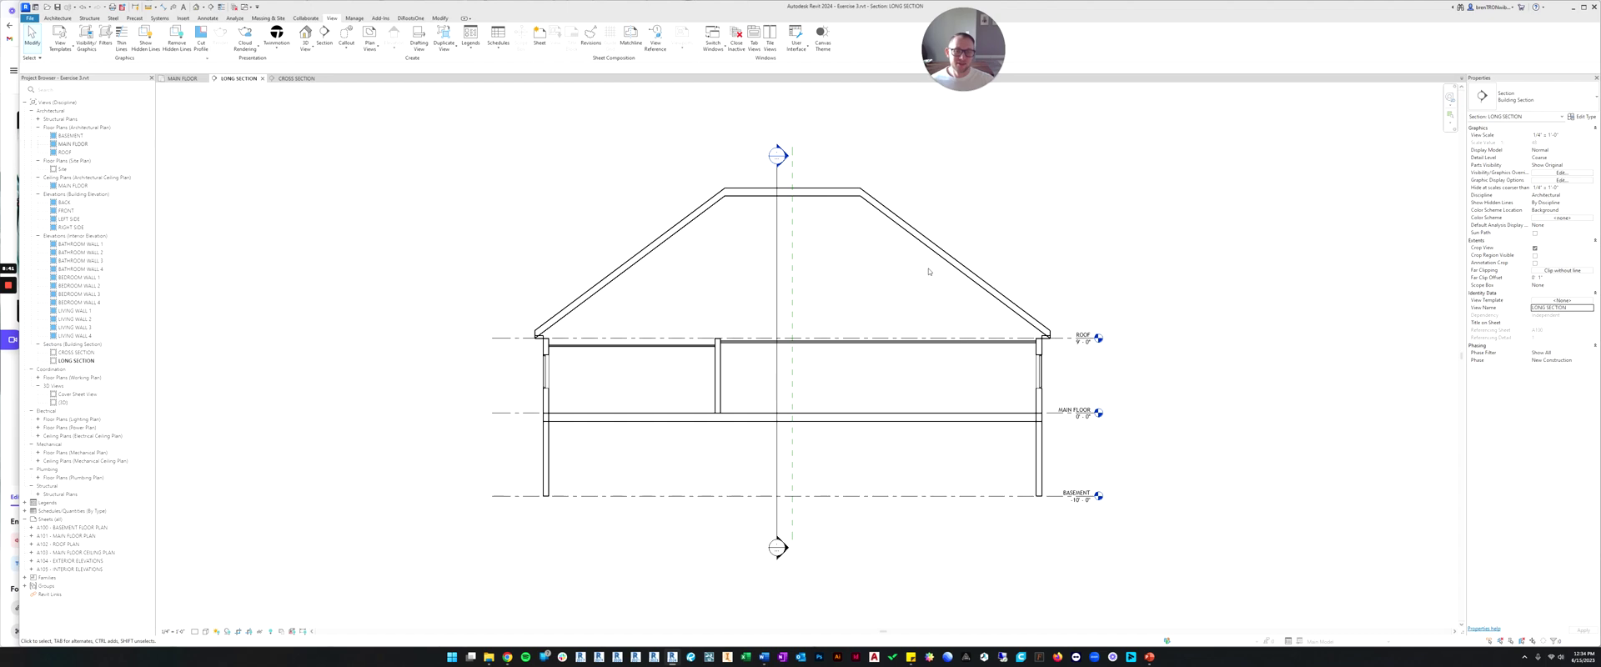
Remove the lower-end markers from the cross section line in LONG SECTION and from the long section line in CROSS SECTION.
left_click(777, 480)
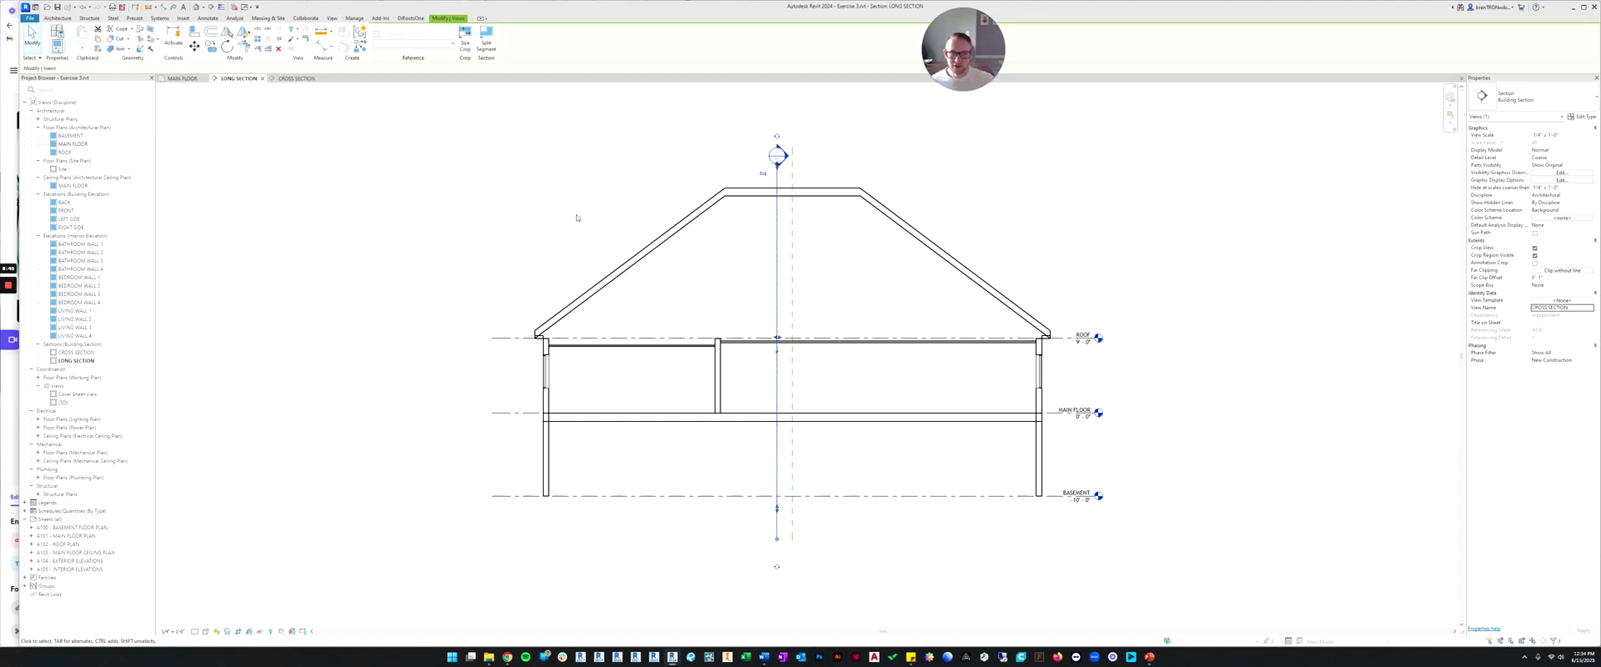
key("Escape")
left_click(286, 80)
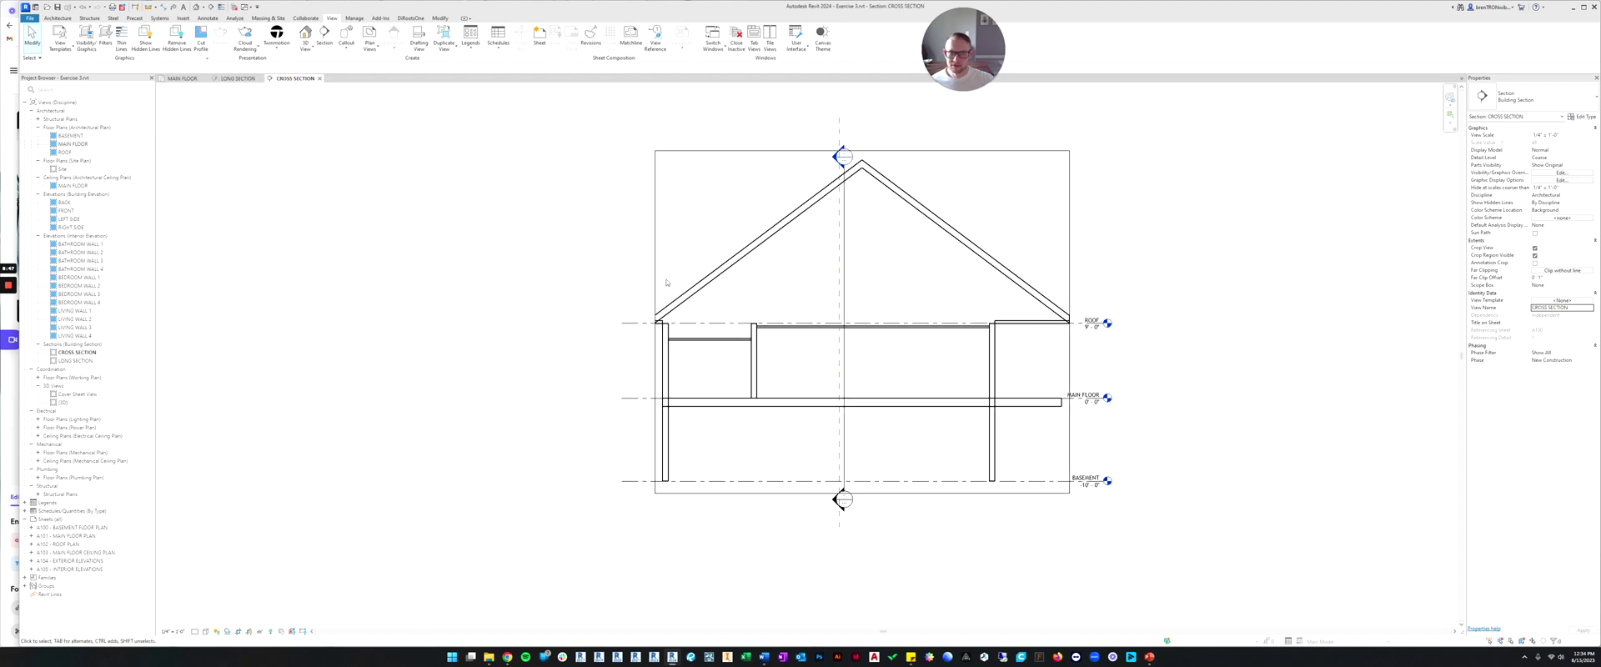
left_click(839, 265)
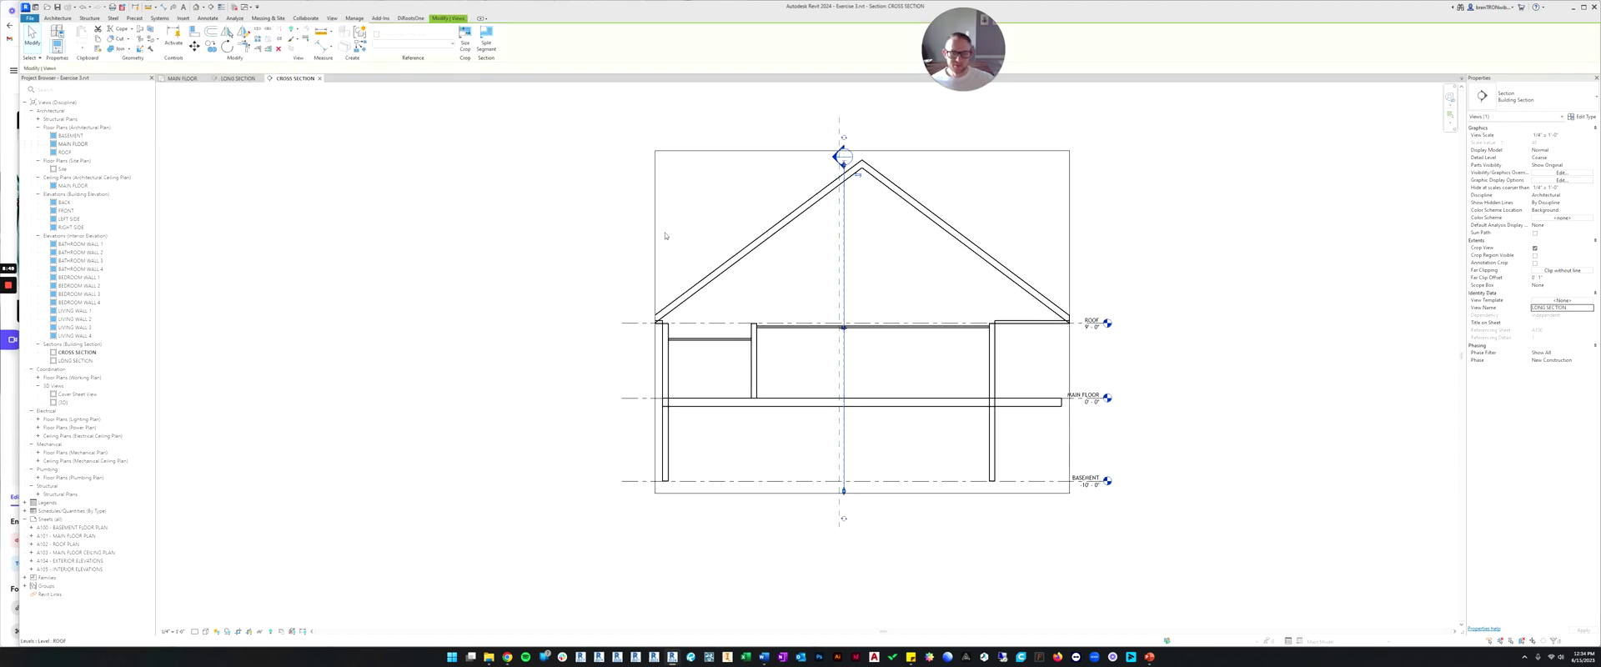
left_click(536, 123)
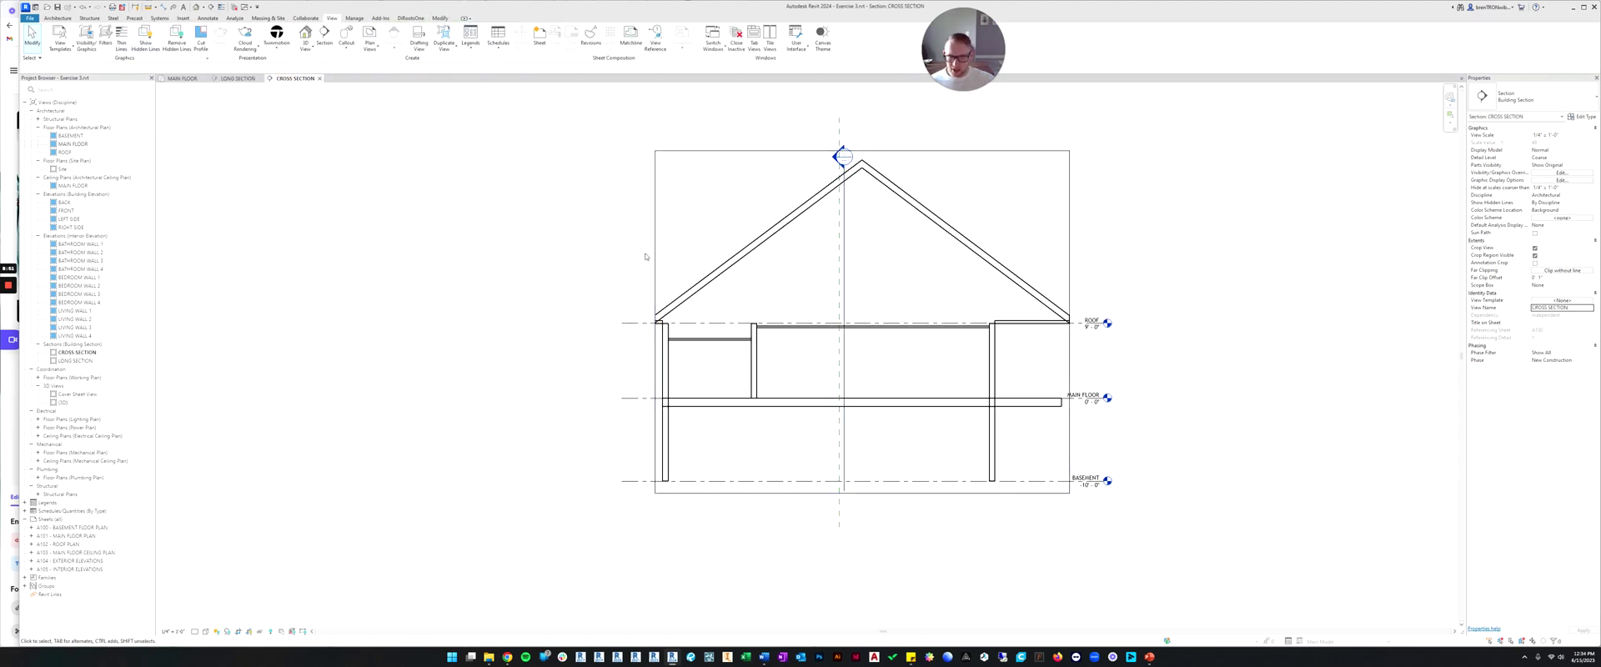
Widen the CROSS SECTION crop region slightly past both roof eaves and hide the crop region.
left_click(656, 327)
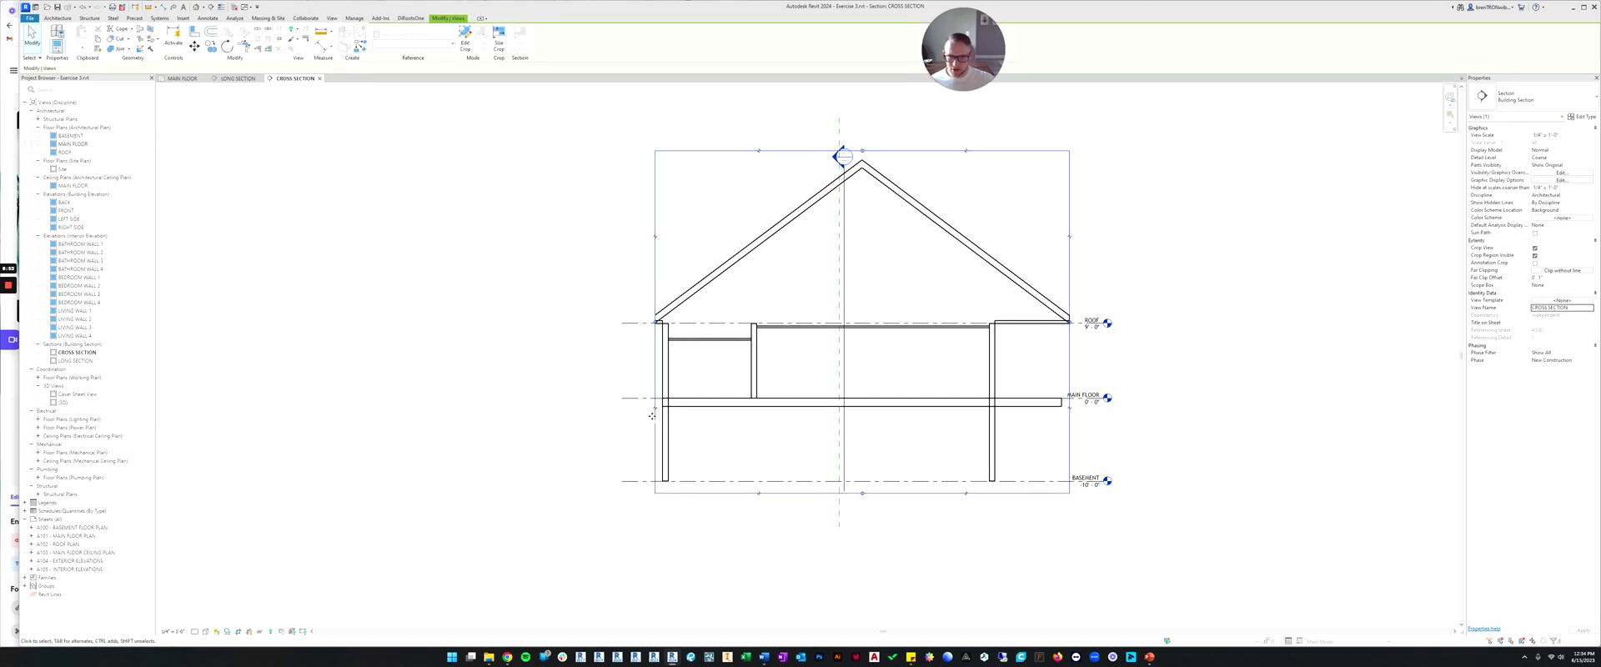
mouse_move(656, 323)
left_mouse_down()
mouse_move(625, 324)
mouse_move(649, 324)
left_mouse_up()
left_click_drag(1070, 322, 1079, 322)
left_click(1129, 239)
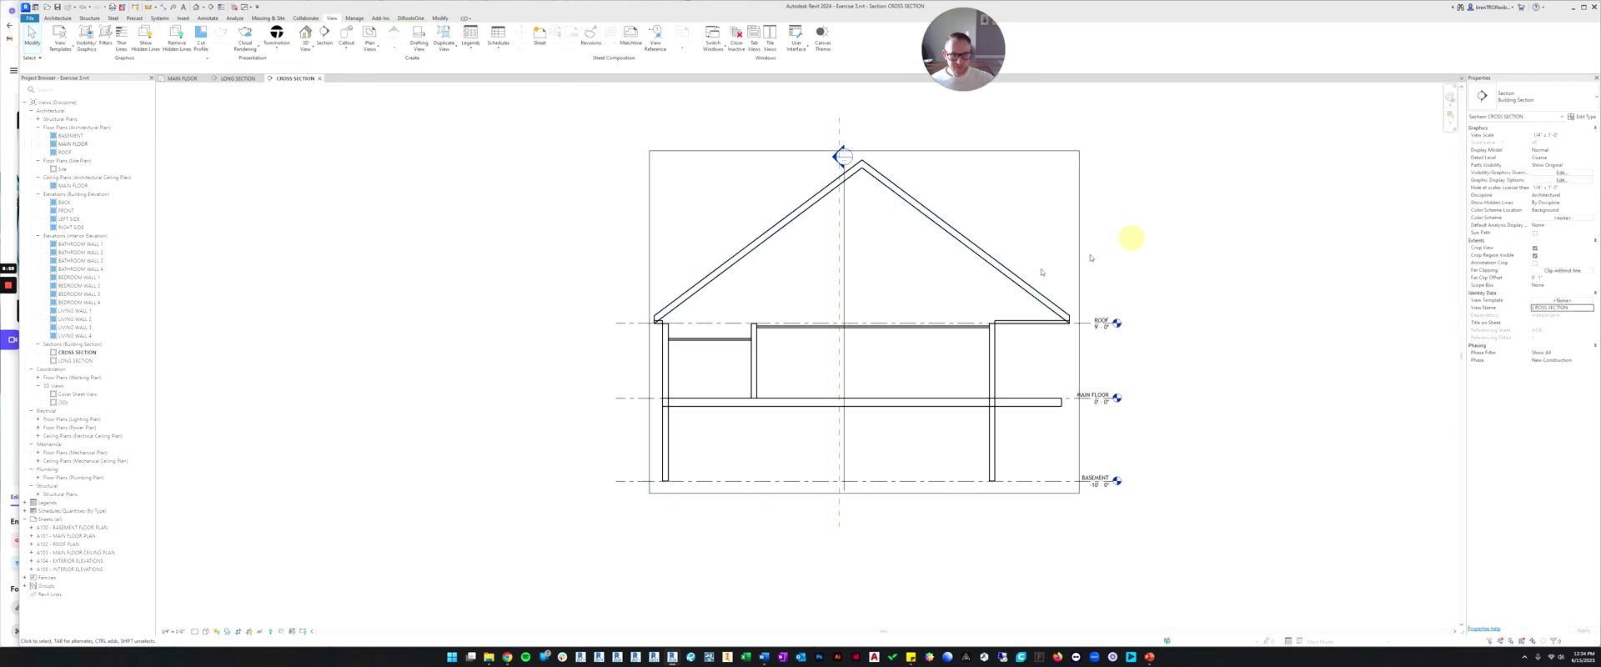
left_click(258, 632)
scroll(846, 292, "down", 2)
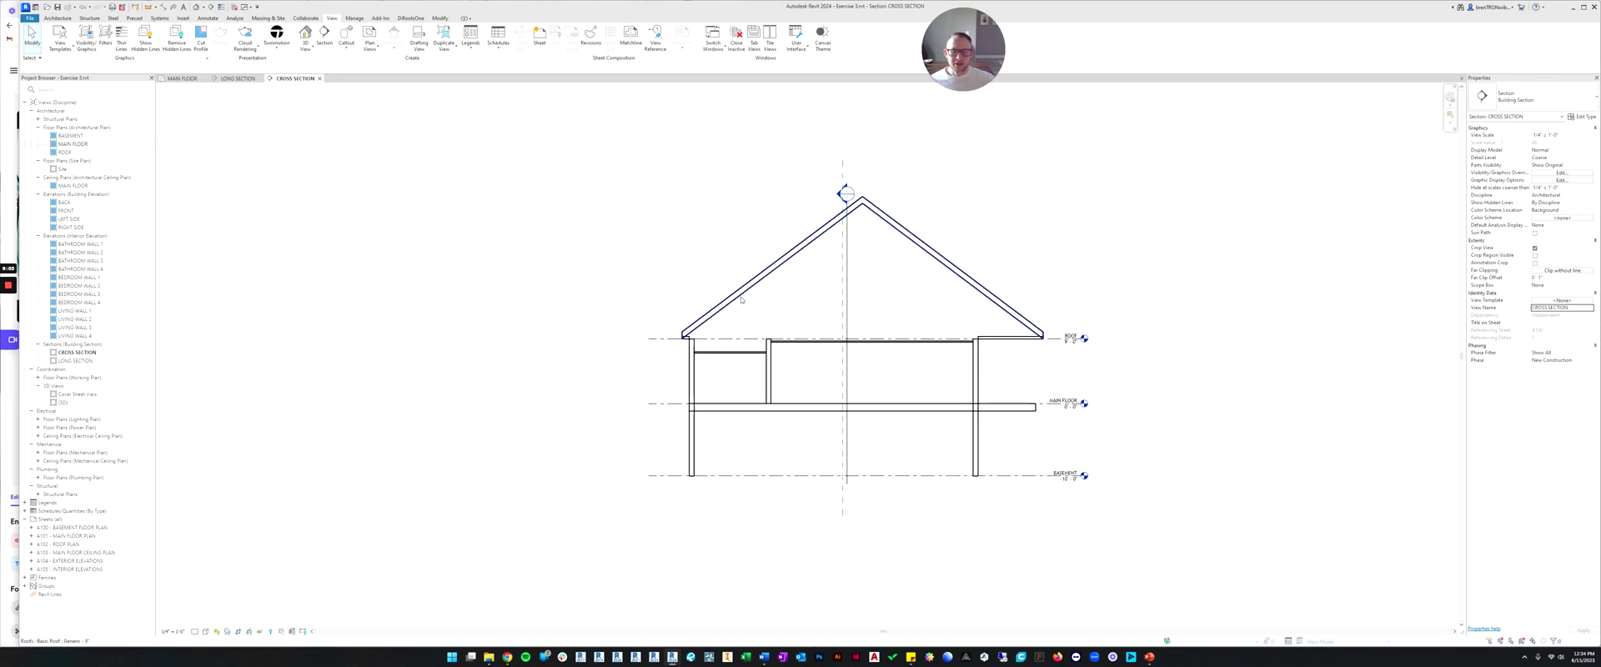
middle_click_drag(707, 283, 713, 289)
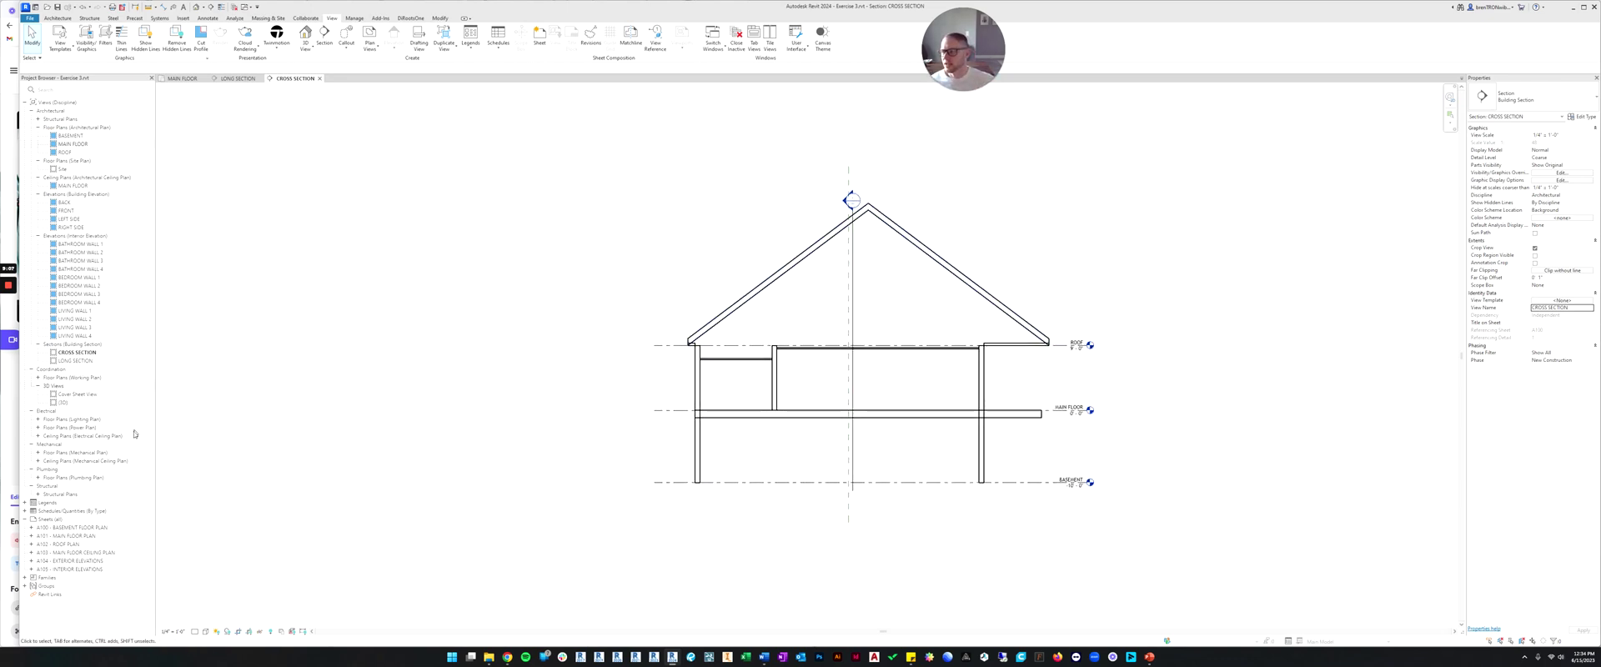
Create a new sheet with the E1 30 x 42 Horizontal title block.
right_click(51, 520)
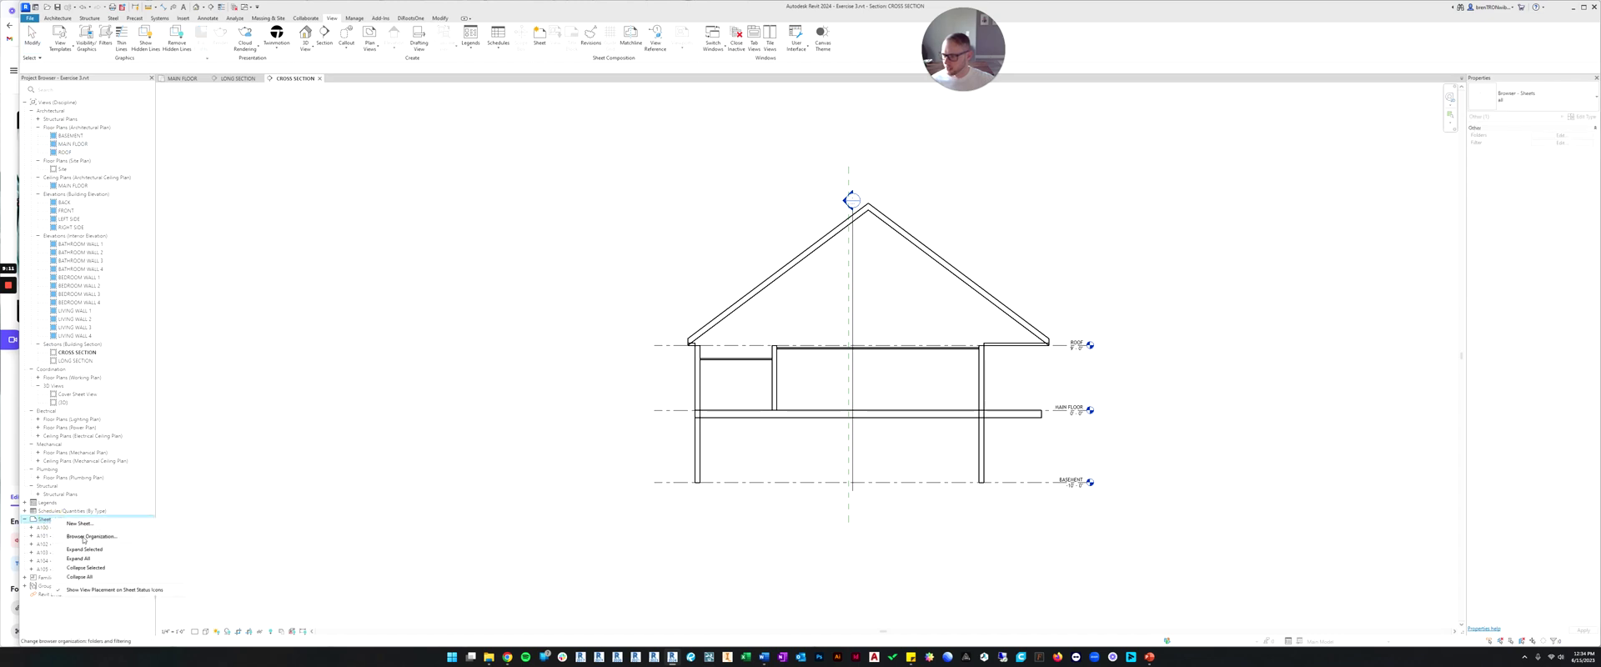
left_click(80, 524)
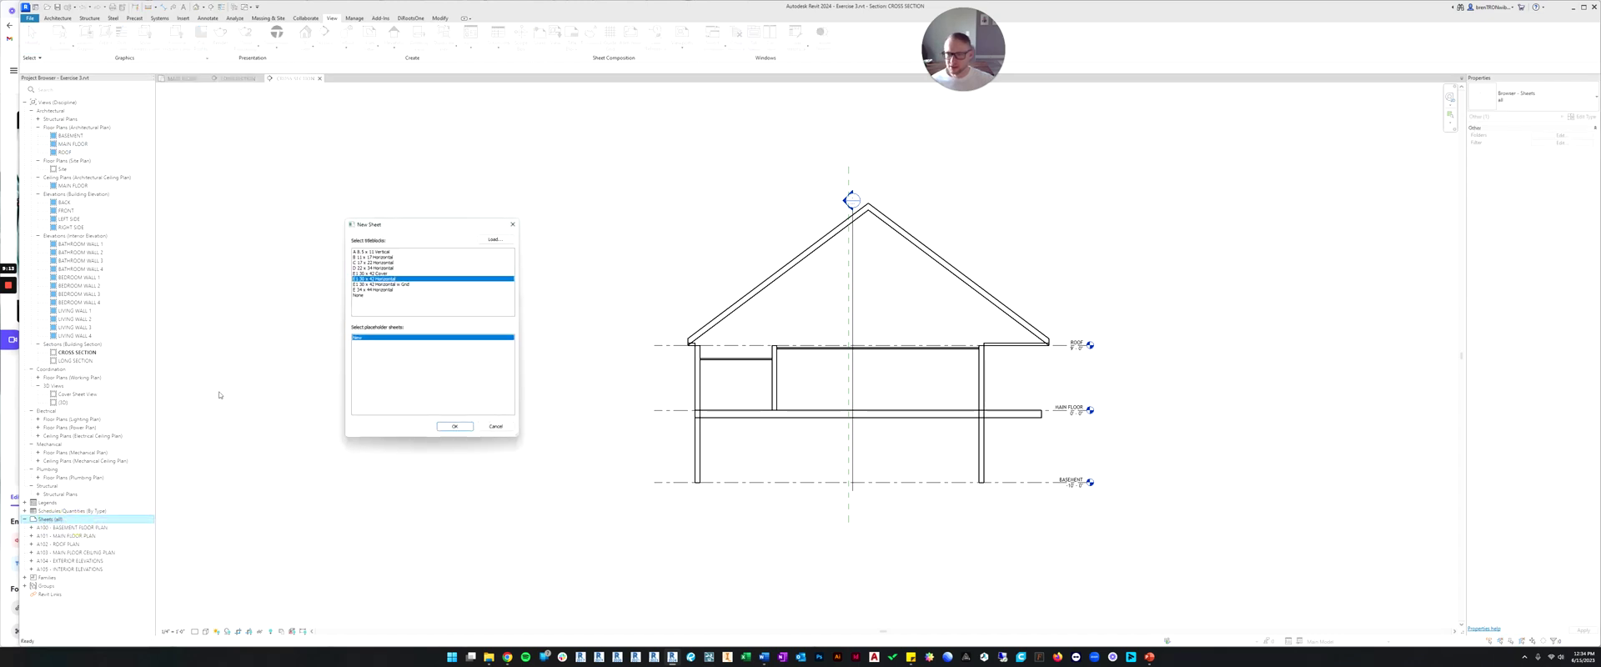
left_click(452, 427)
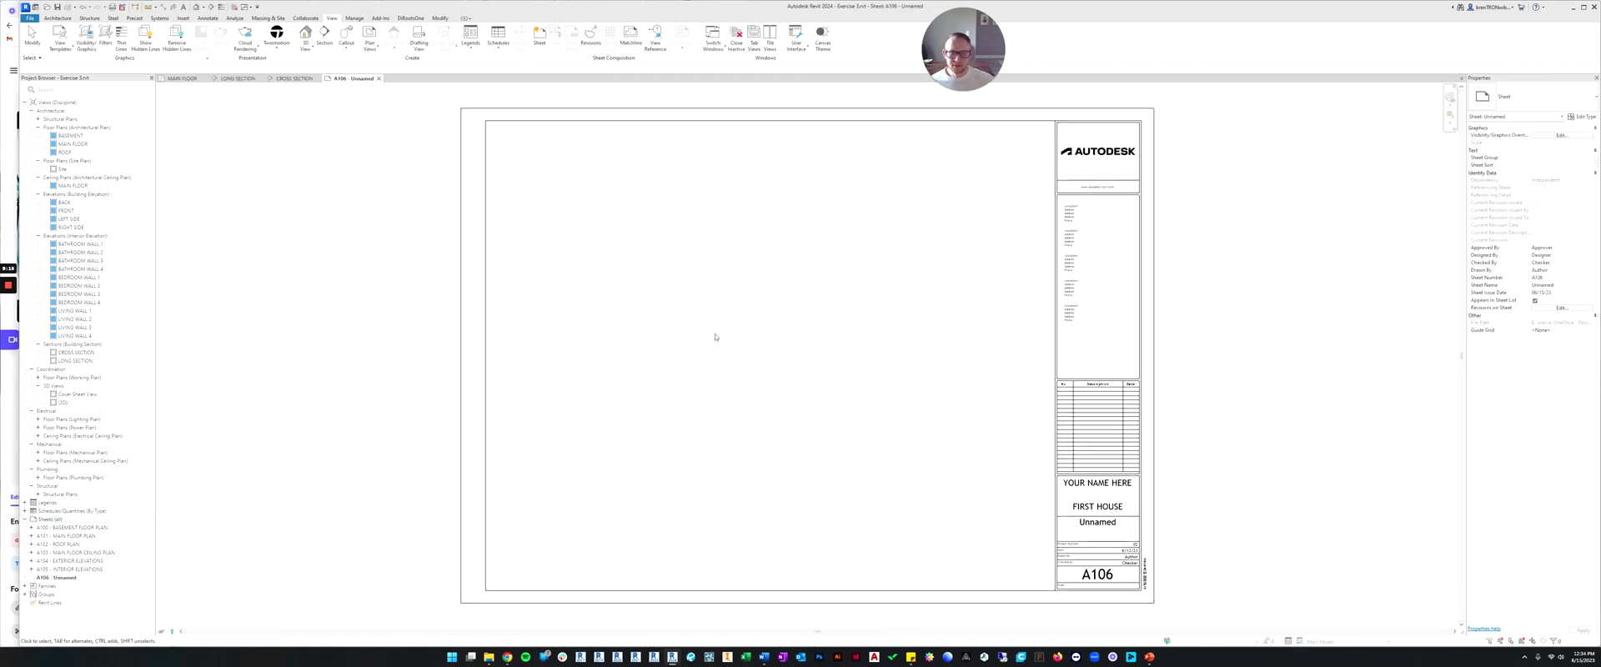
Change the sheet name in the A106 title block to SECTIONS.
scroll(989, 522, "up", 6)
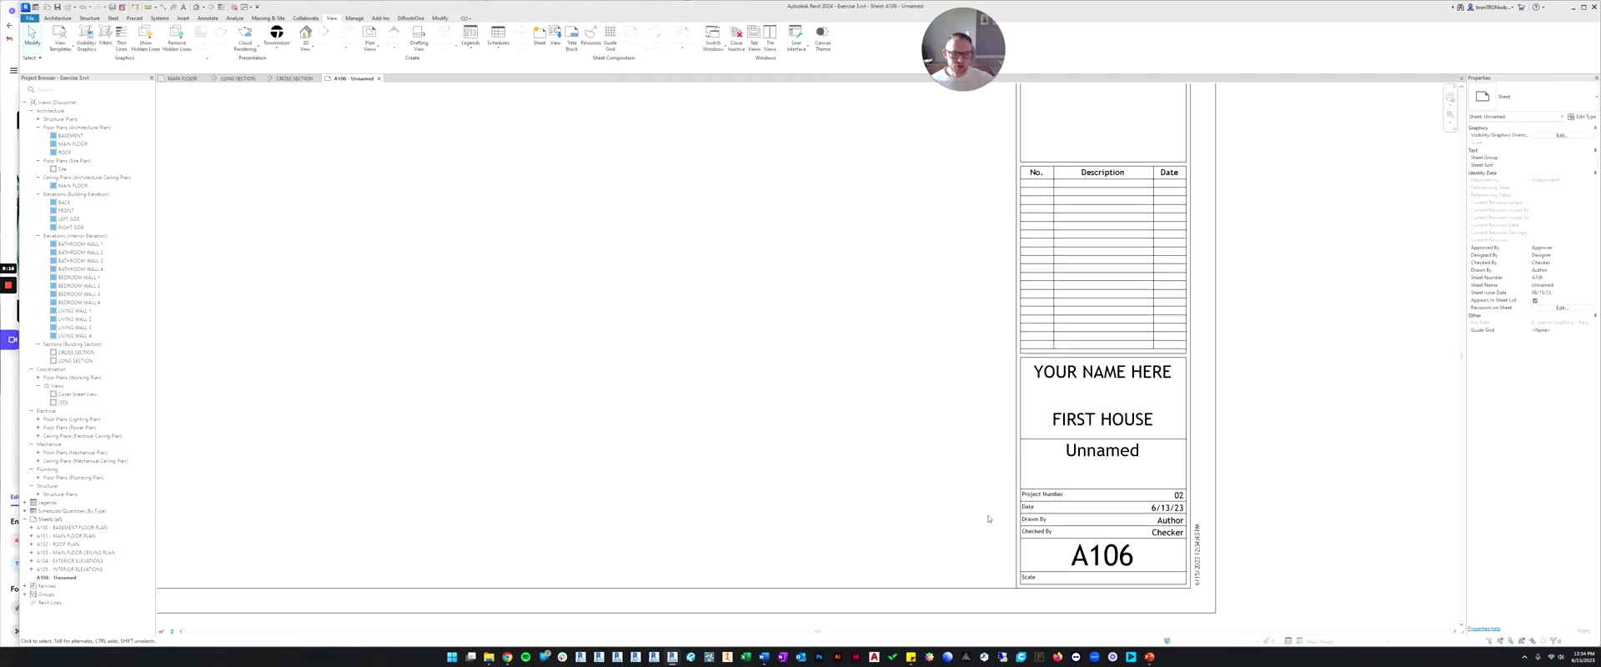
left_click(1122, 436)
left_click(1119, 441)
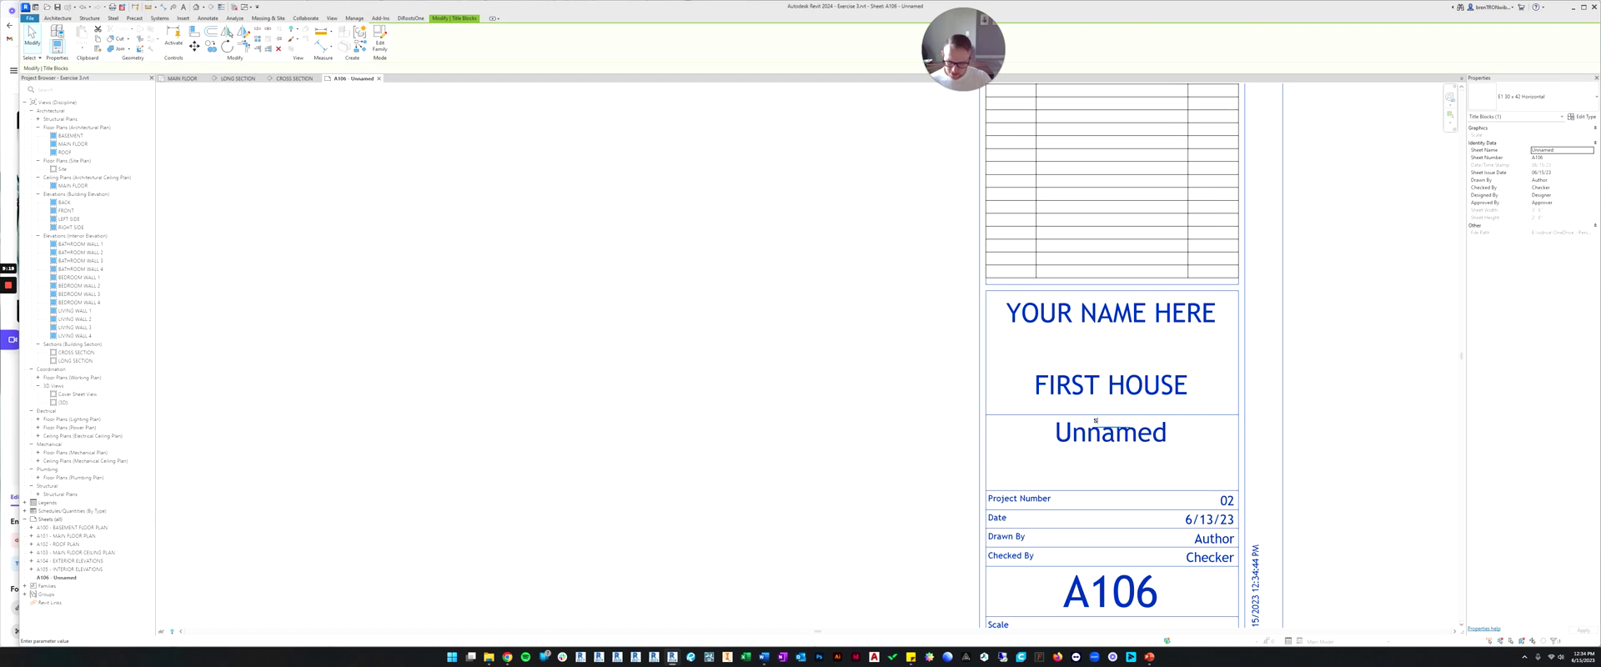
type("SECTIONS")
key("Return")
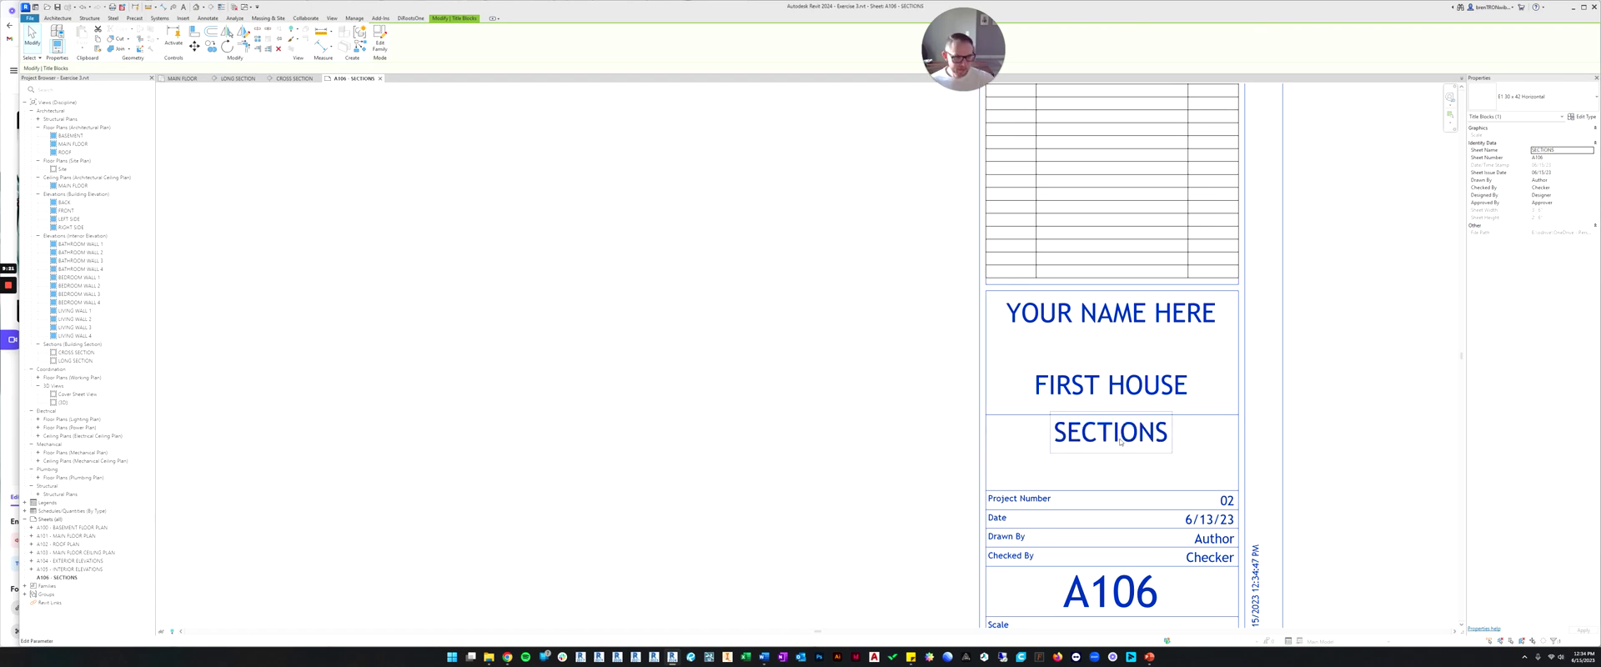
Fill in the Drawn By and Checked By fields of the title block with the drafter's initials.
left_click(1213, 537)
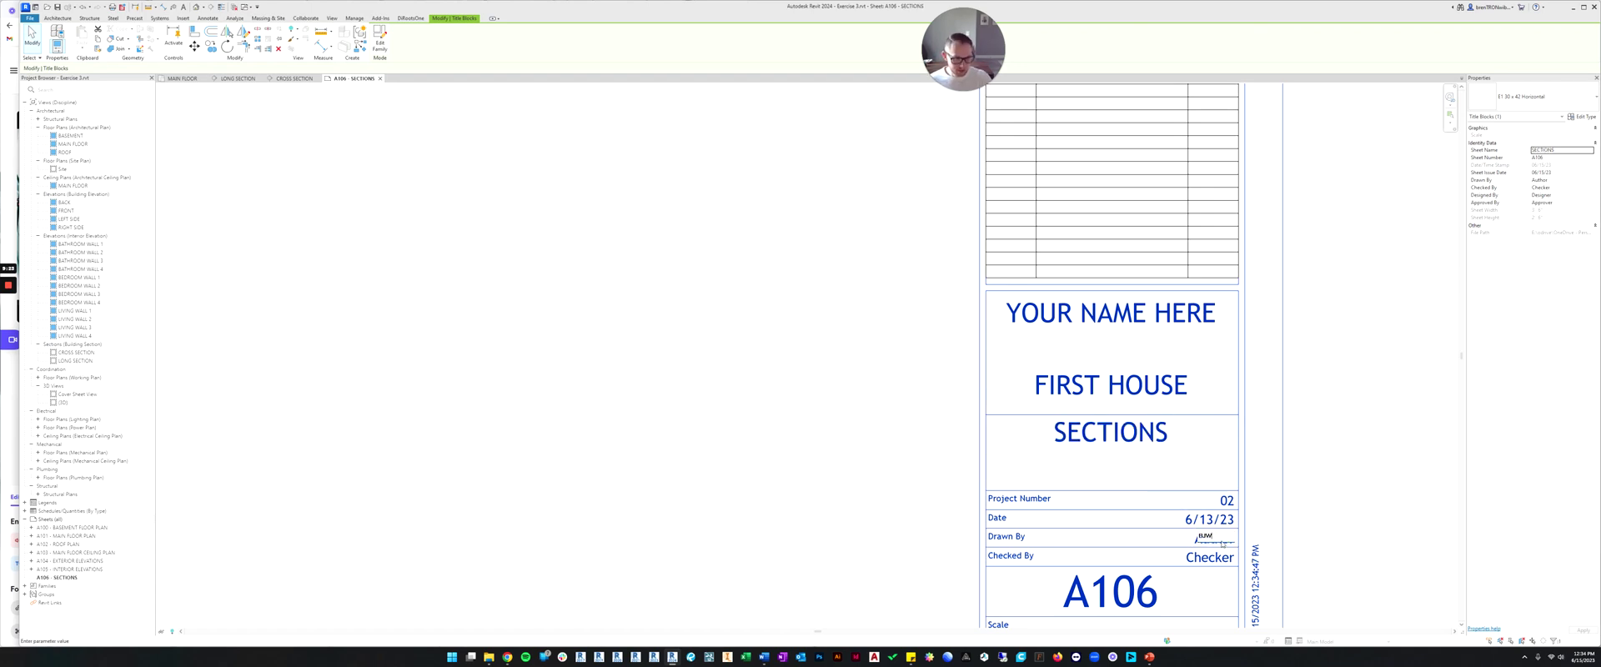
type("BJW")
key("Return")
left_click(1214, 558)
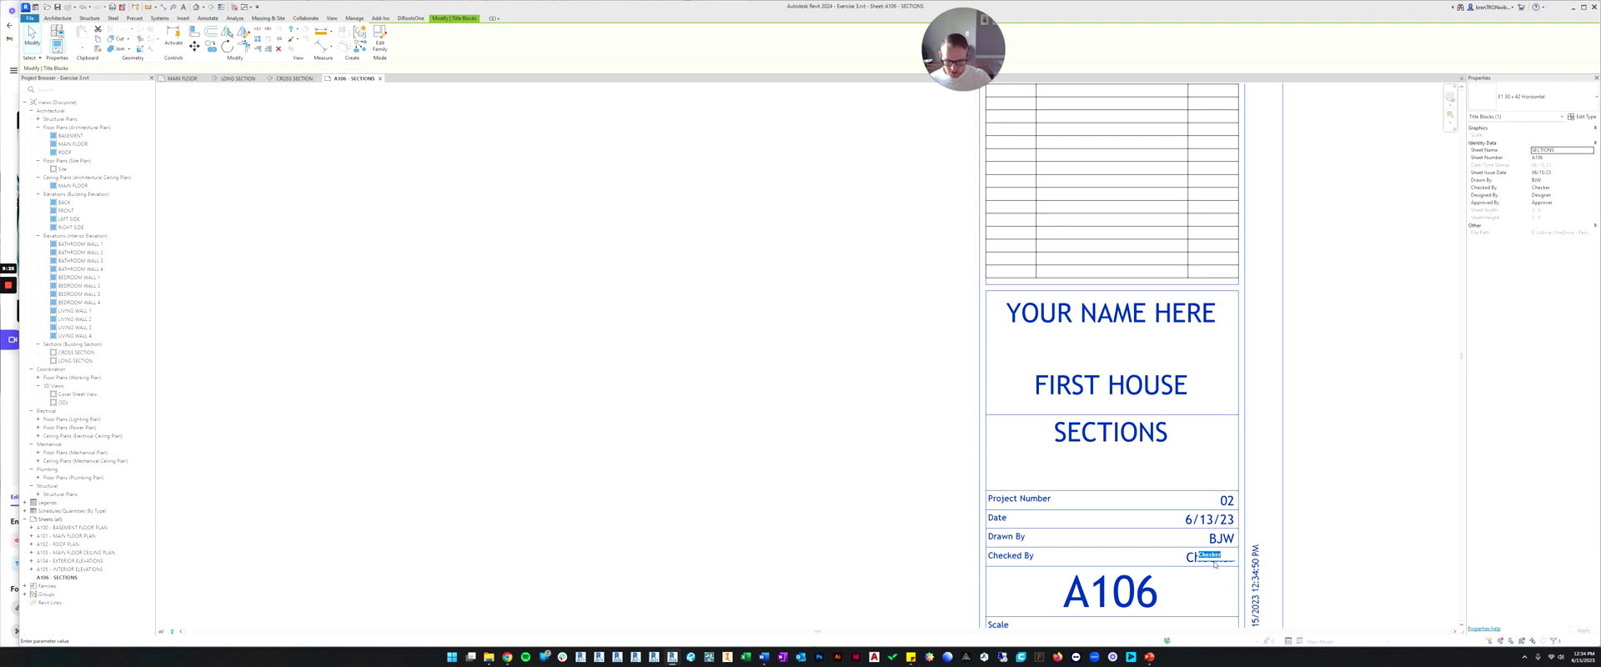
type("BJW")
key("Return")
left_click(726, 382)
Place the CROSS SECTION view on the upper half of the sheet and the LONG SECTION view below it.
scroll(689, 349, "down", 4)
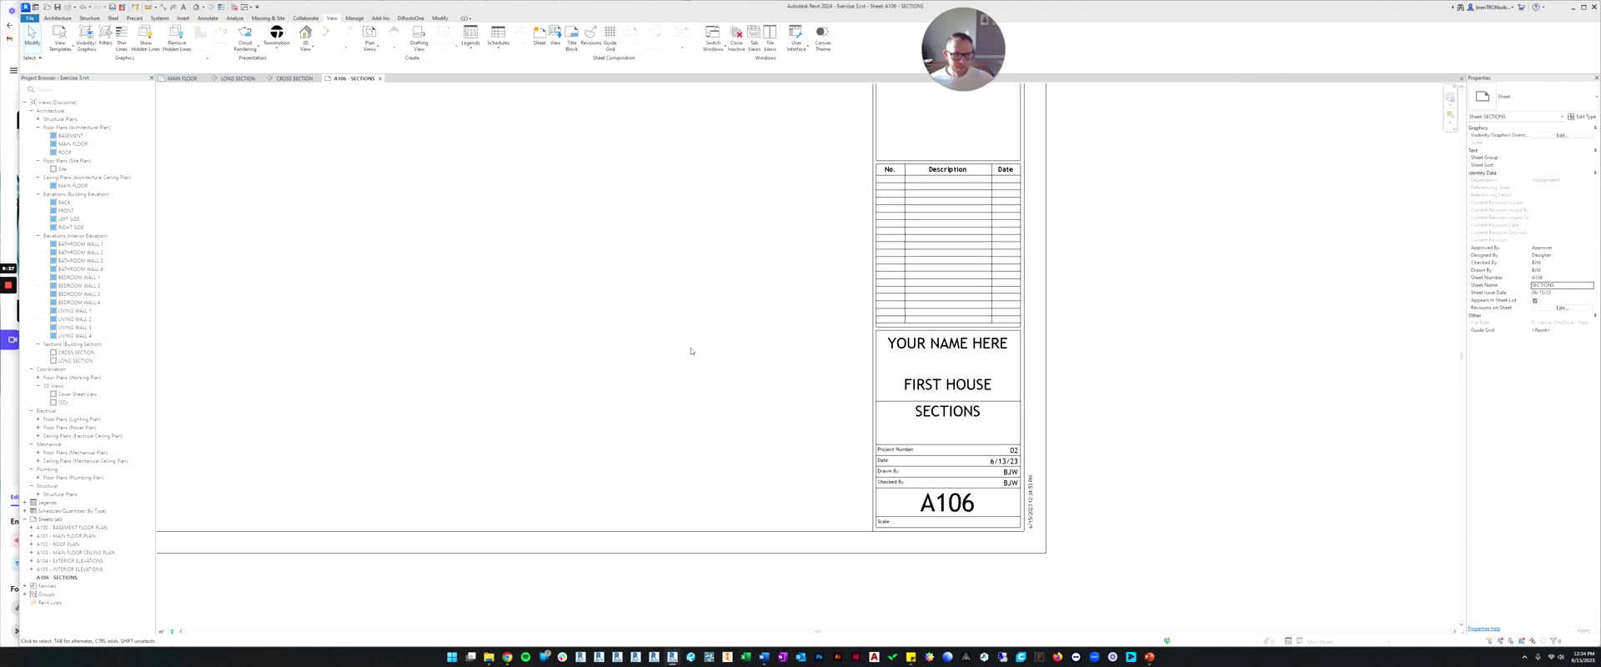
scroll(945, 397, "down", 4)
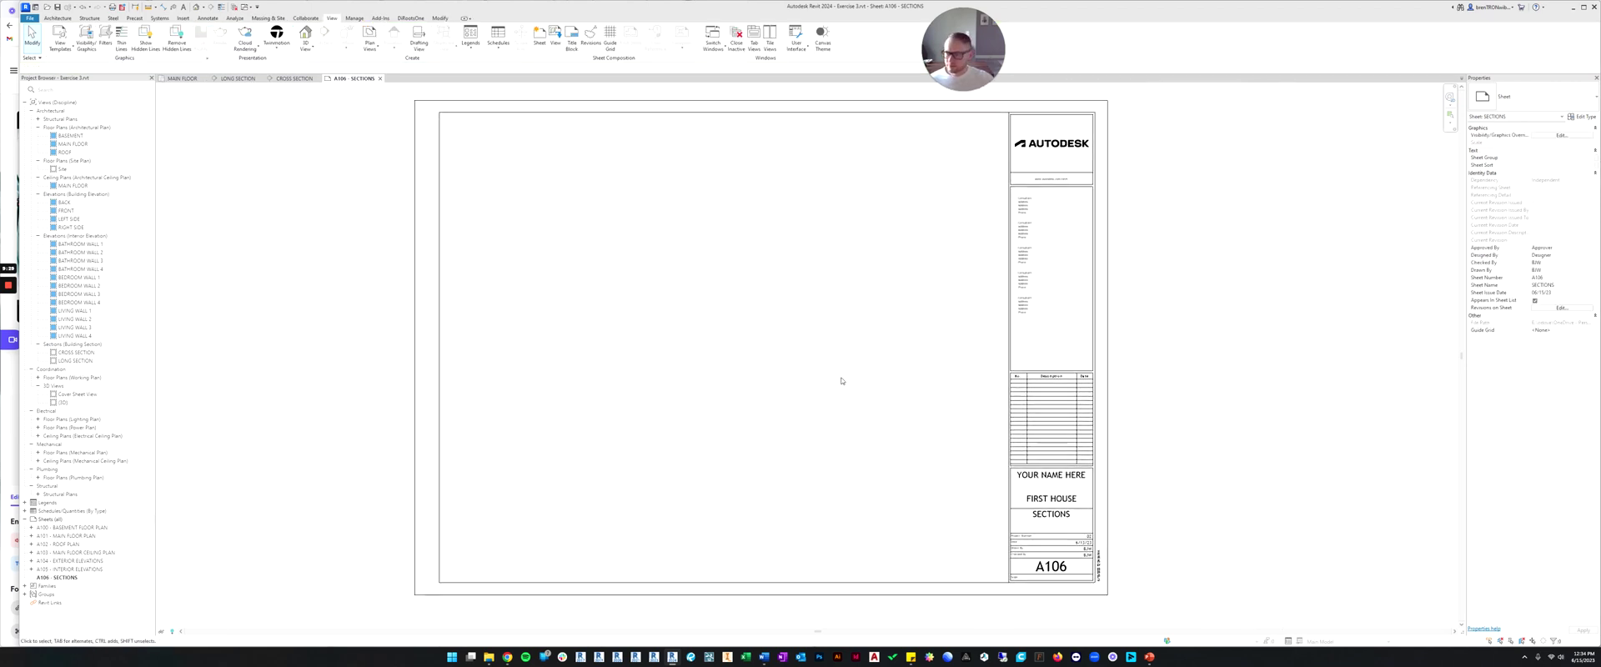
left_click(76, 352)
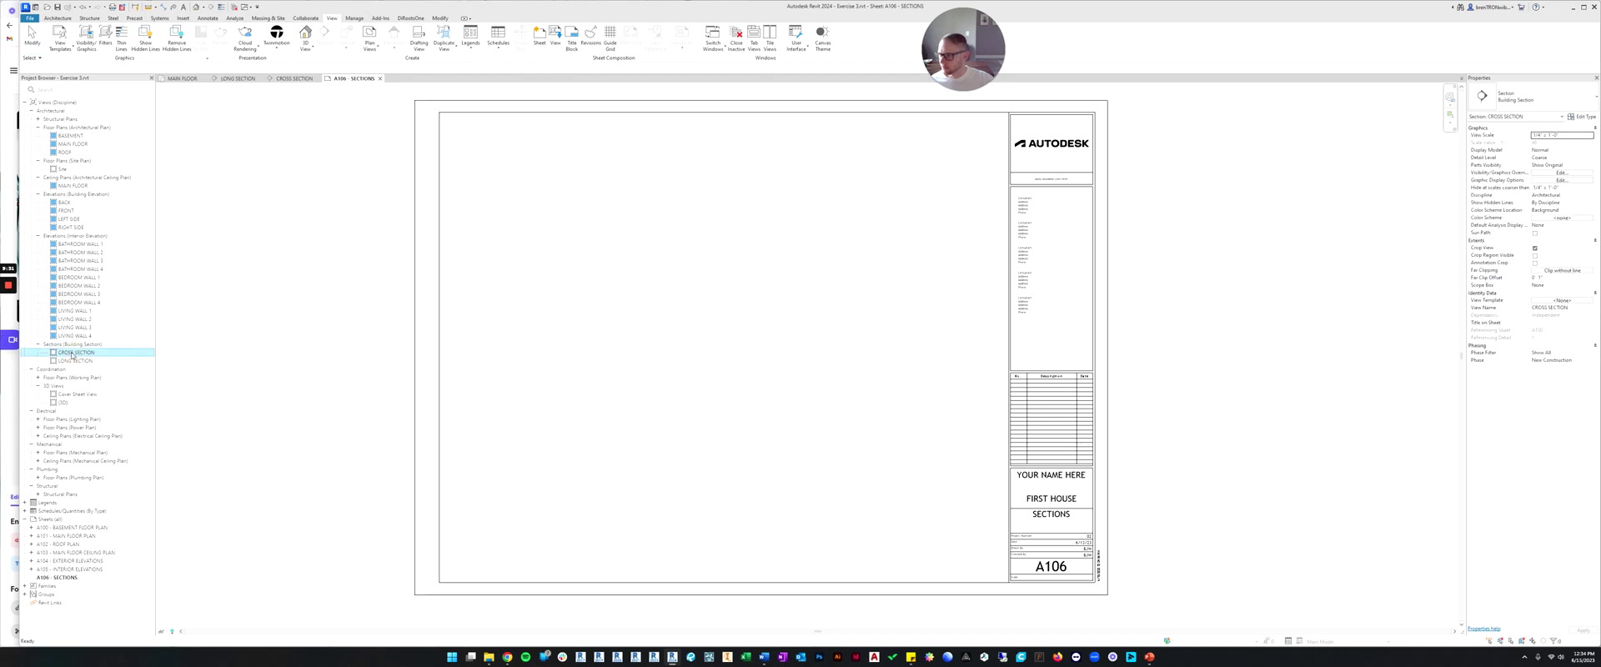
left_click(722, 242)
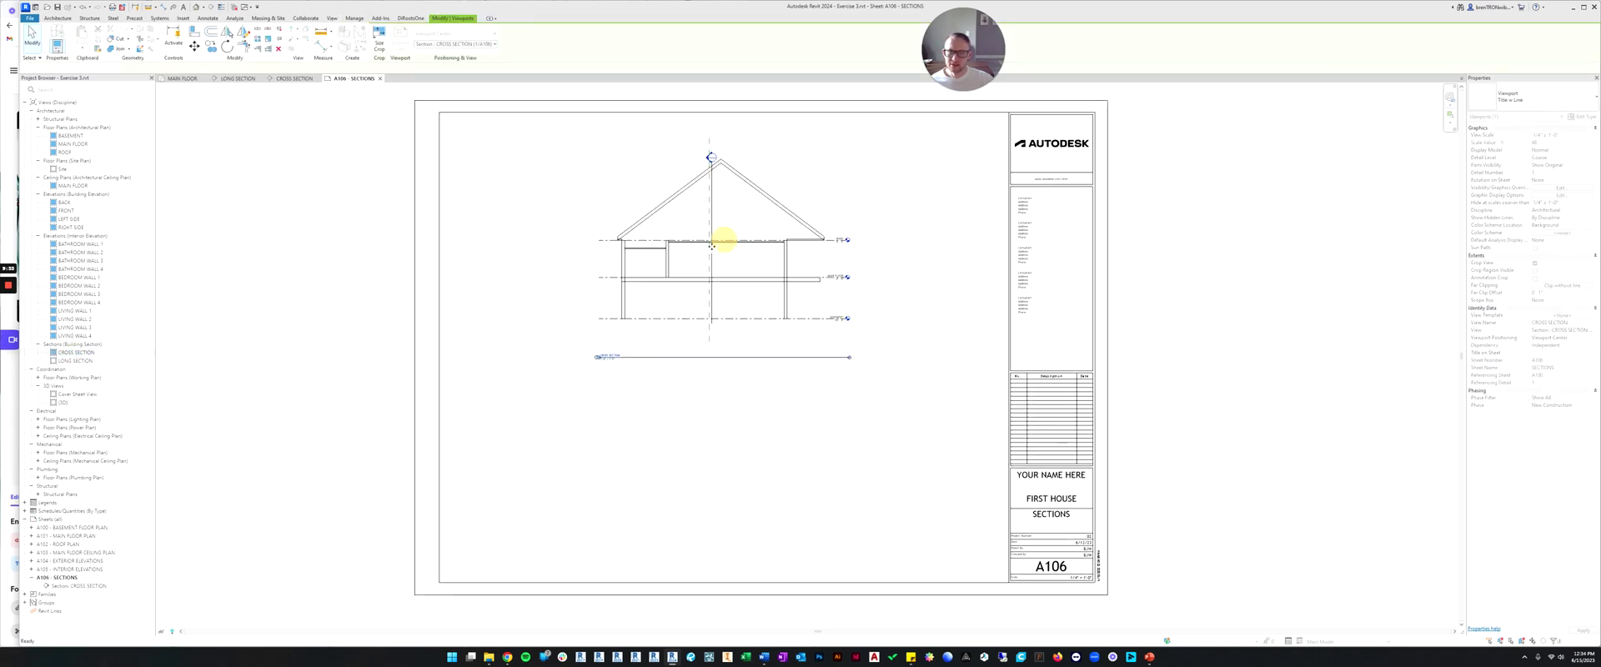
left_click(75, 360)
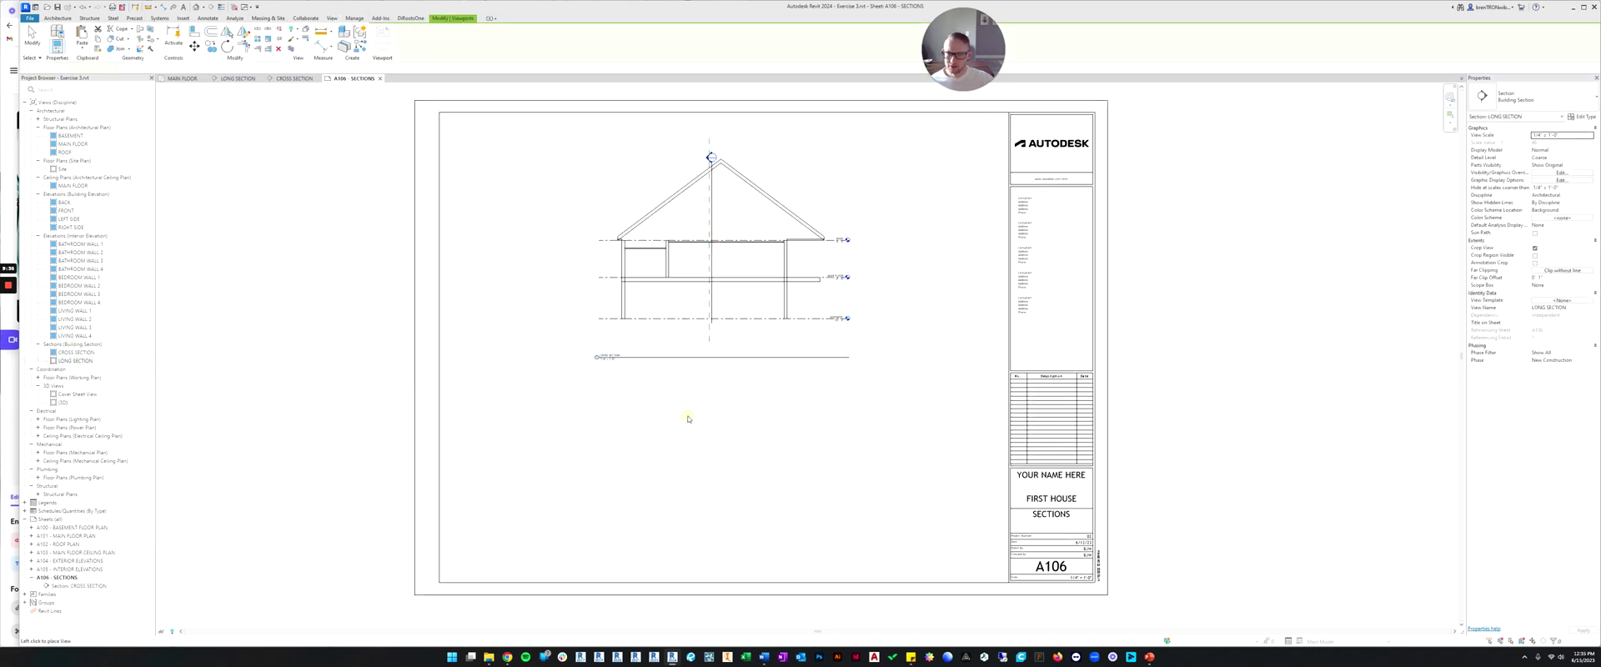
left_click(719, 471)
Nudge the CROSS SECTION viewport up toward the sheet's top border, and shift the LONG SECTION viewport up slightly.
left_click(714, 238)
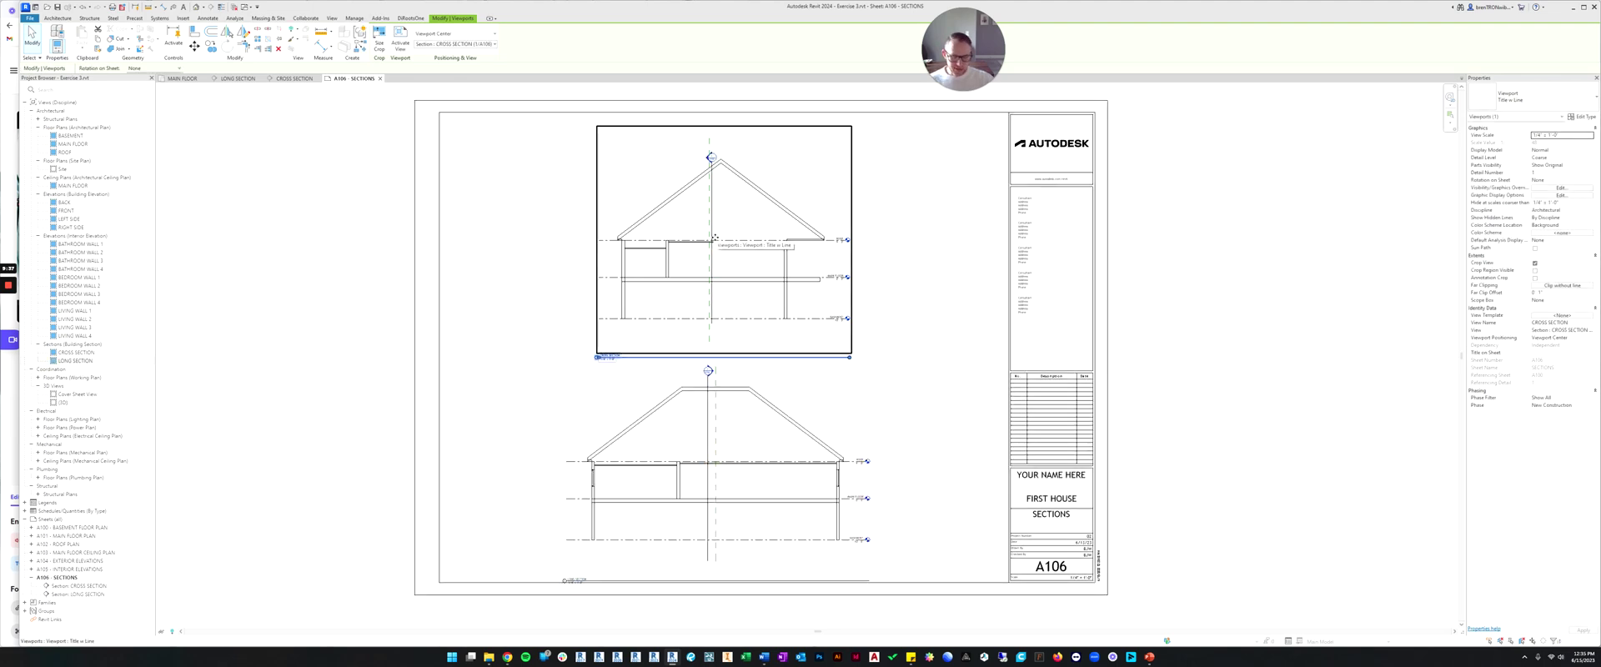
key("Up")
key("Up")
key("Up")
key("Up")
key("Up")
key("Up")
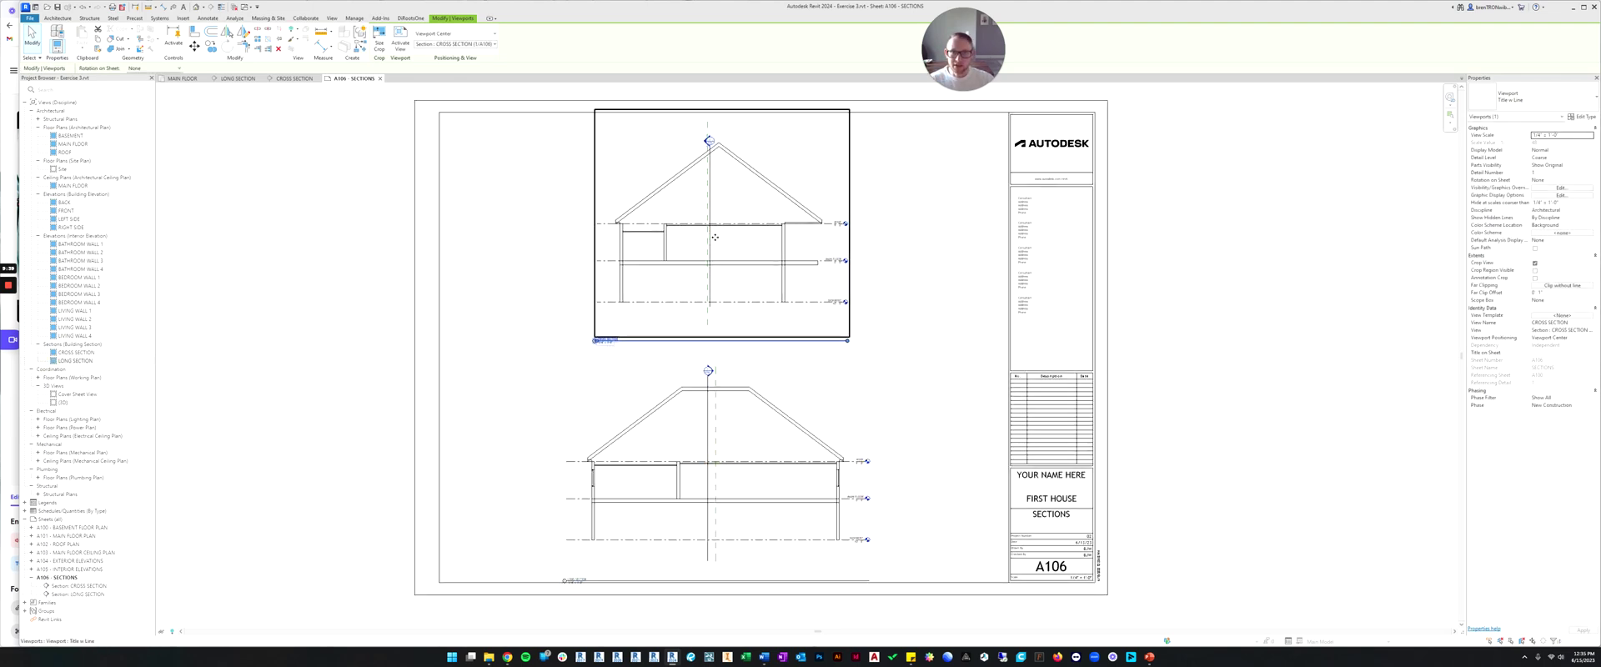
key("Up")
left_click(731, 438)
key("Up")
key("Up")
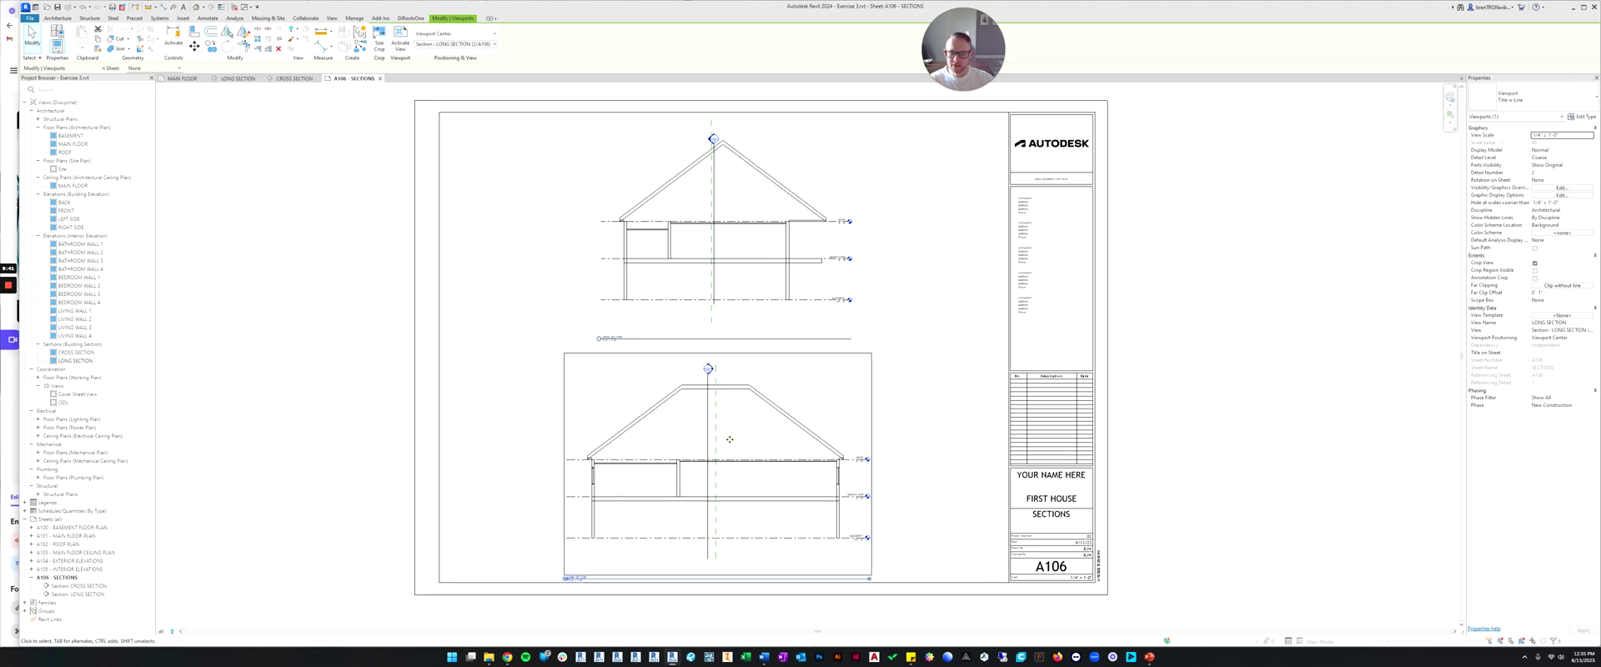
key("Escape")
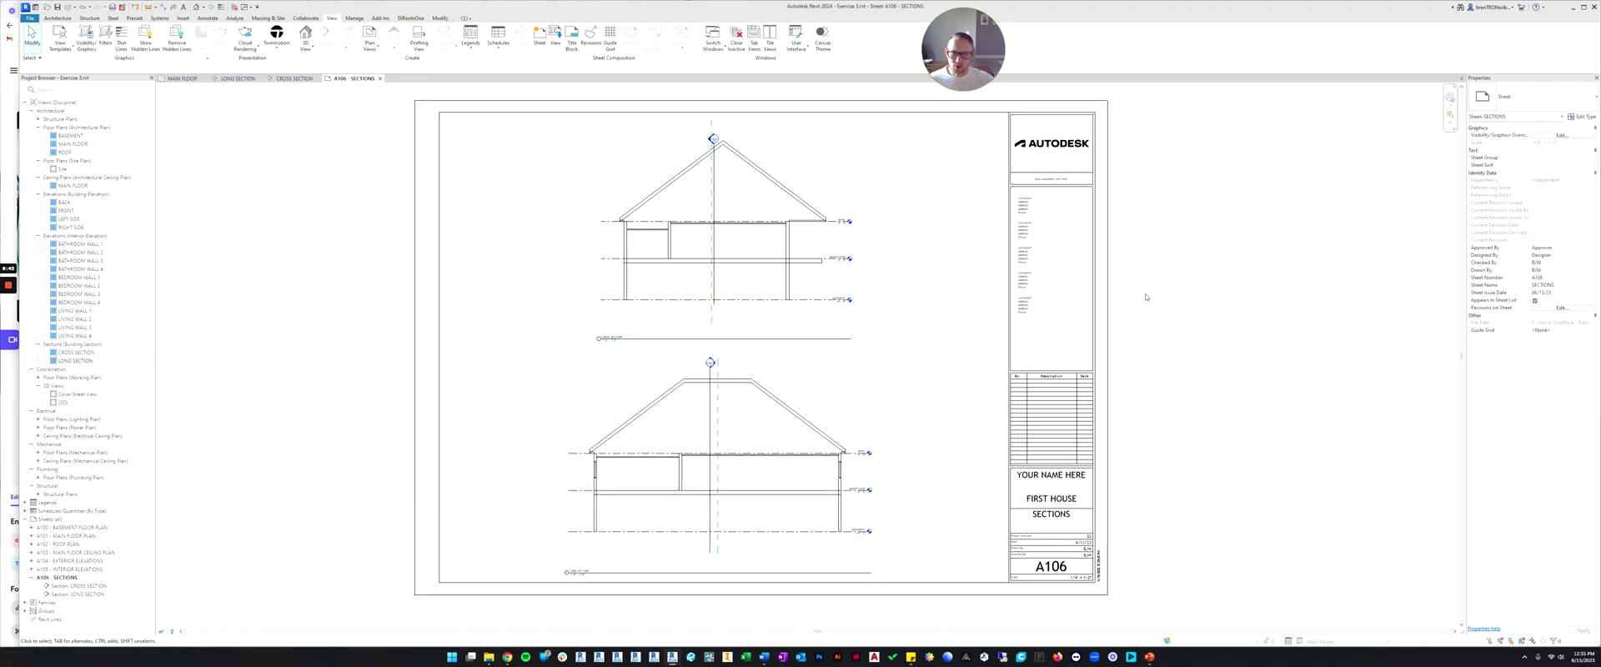
Examine the CROSS SECTION view title and the section head above the LONG SECTION roof on the sheet.
scroll(1053, 281, "down", 2)
scroll(697, 368, "up", 5)
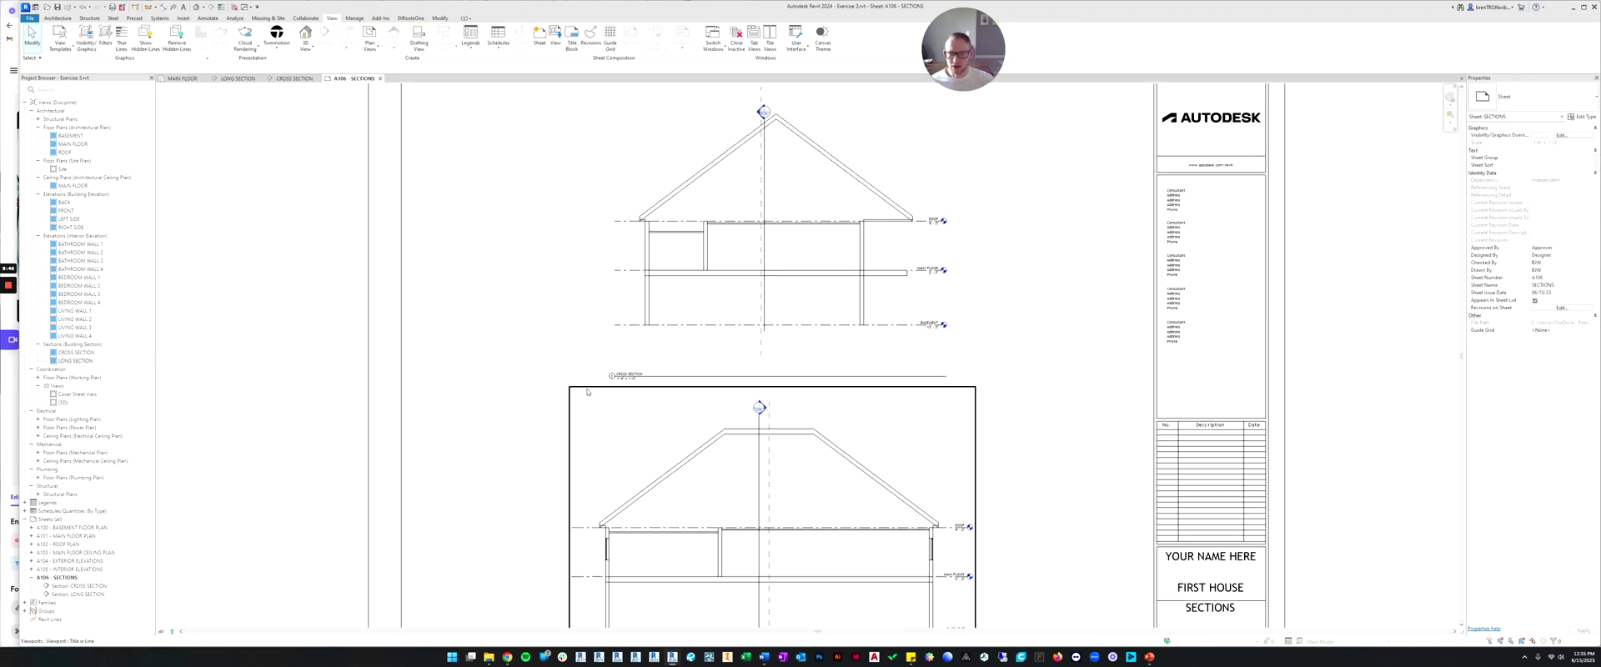
scroll(696, 368, "down", 3)
scroll(618, 278, "up", 6)
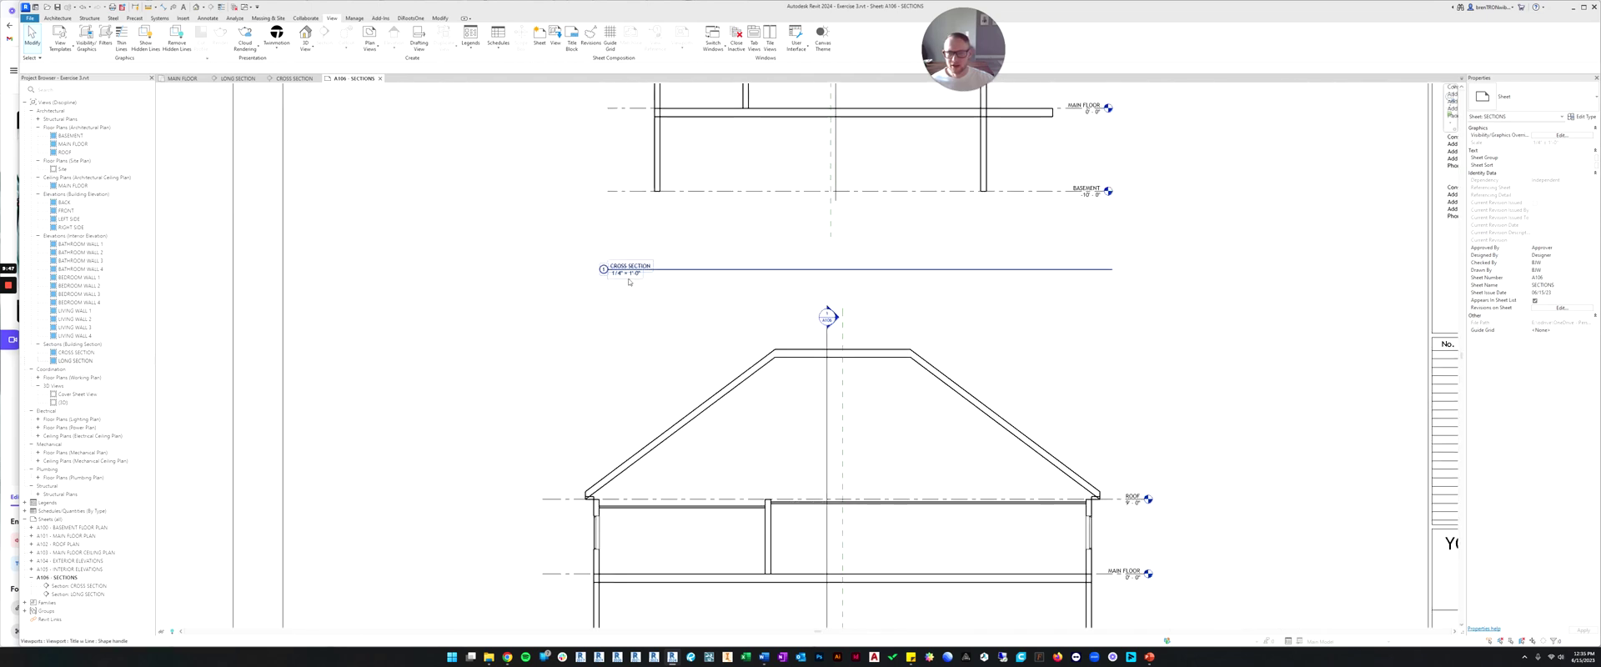
scroll(618, 277, "down", 5)
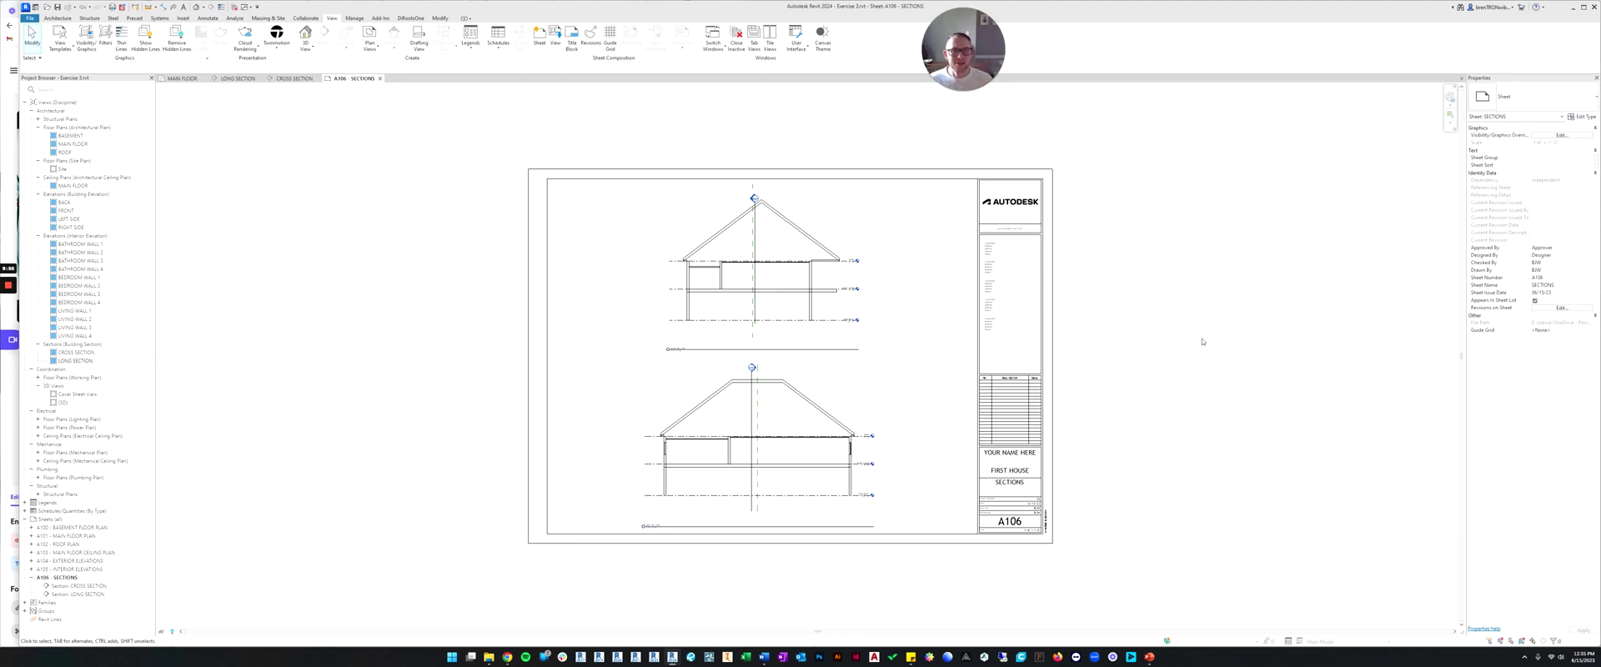
scroll(734, 369, "up", 5)
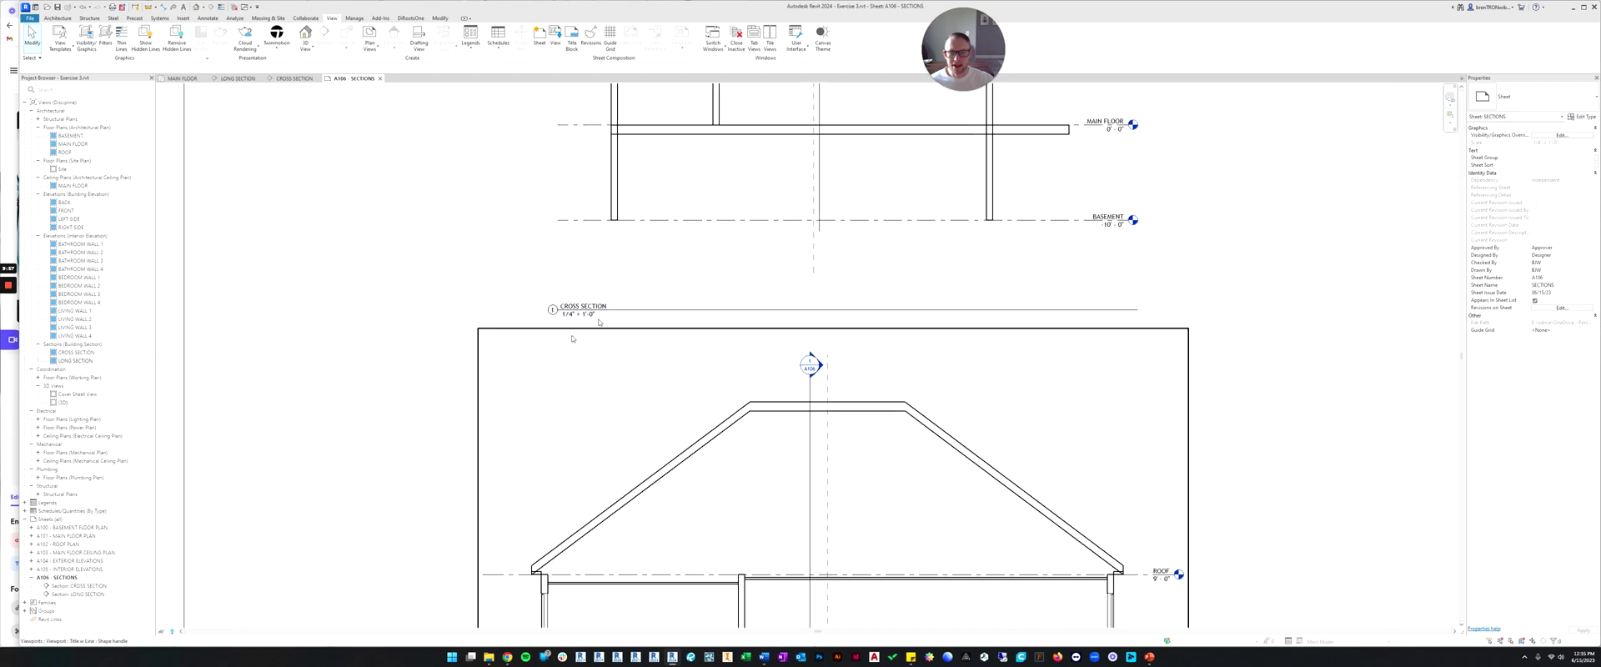
scroll(787, 333, "down", 3)
scroll(787, 332, "down", 3)
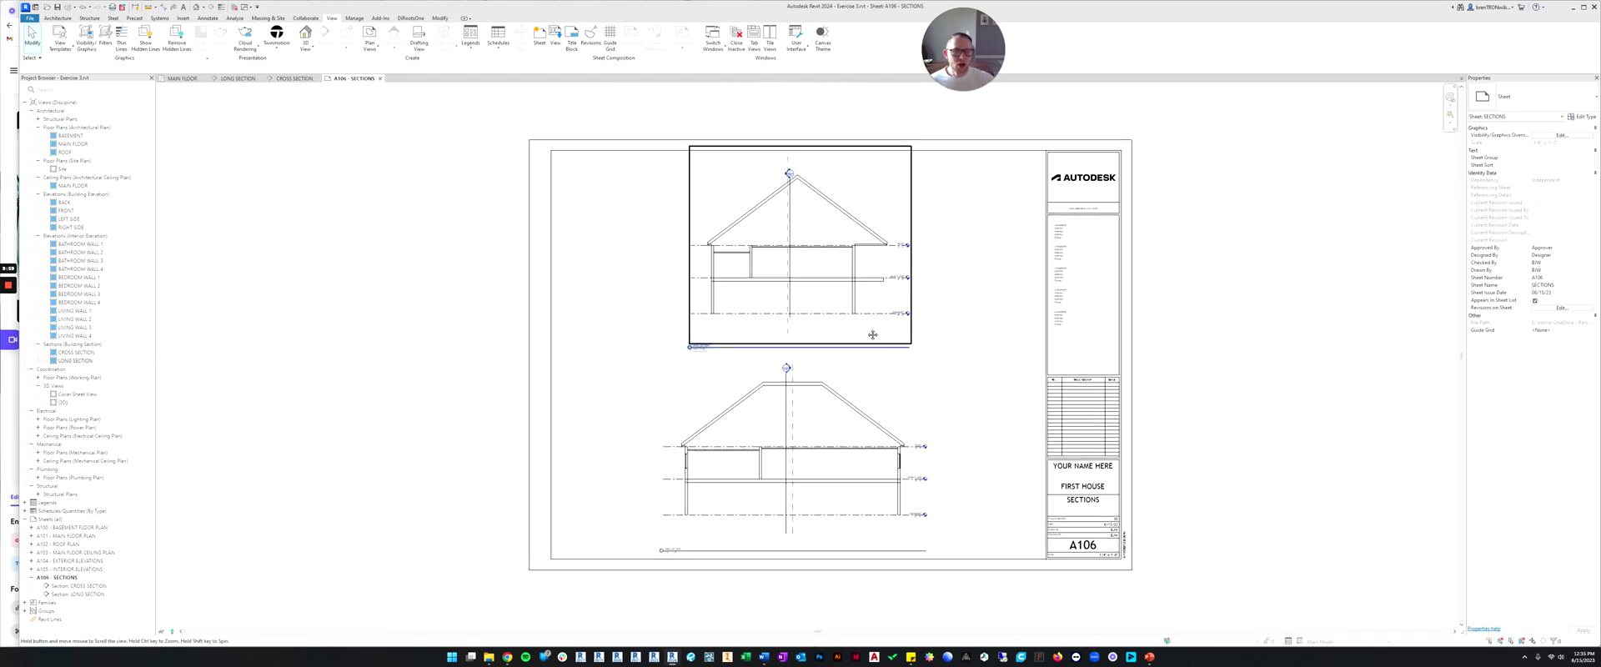
scroll(886, 320, "up", 1)
middle_click_drag(886, 321, 870, 335)
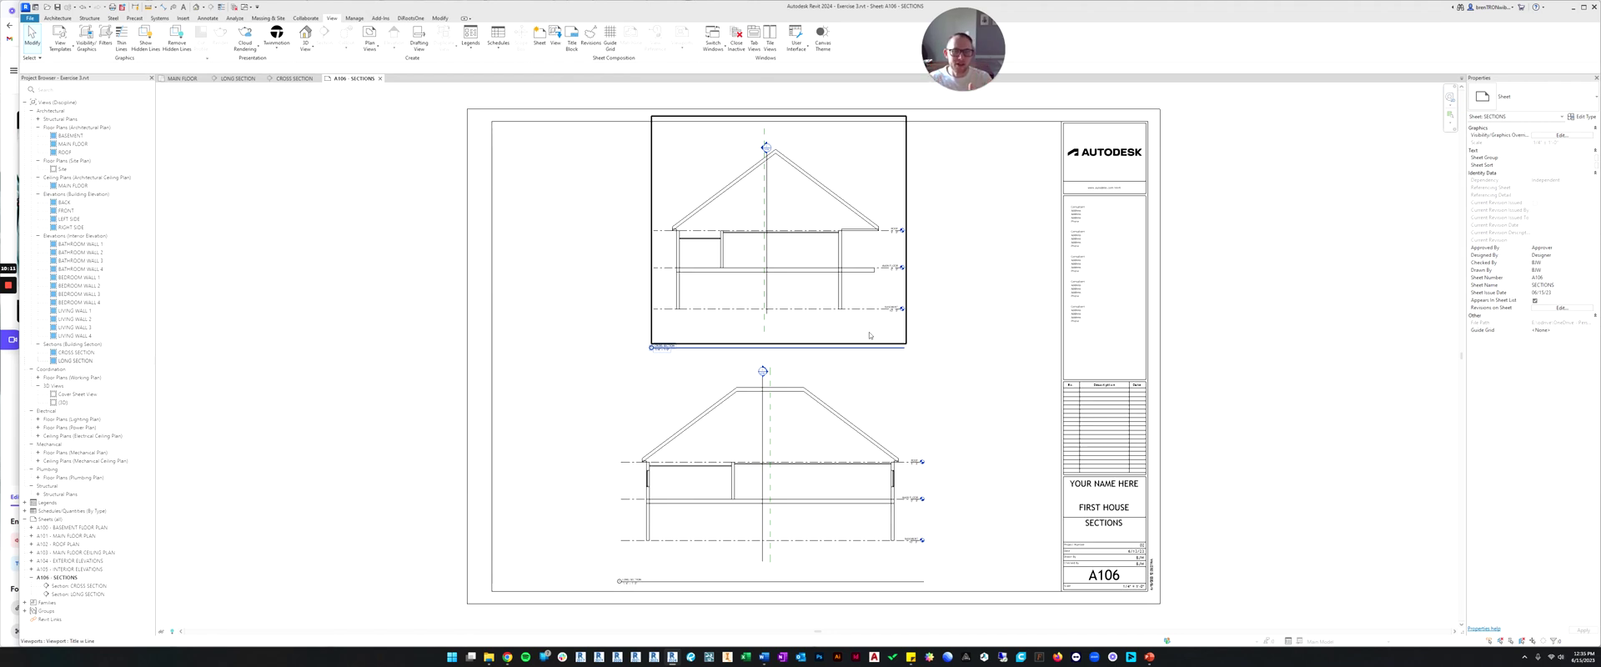
scroll(697, 378, "up", 3)
scroll(698, 378, "down", 2)
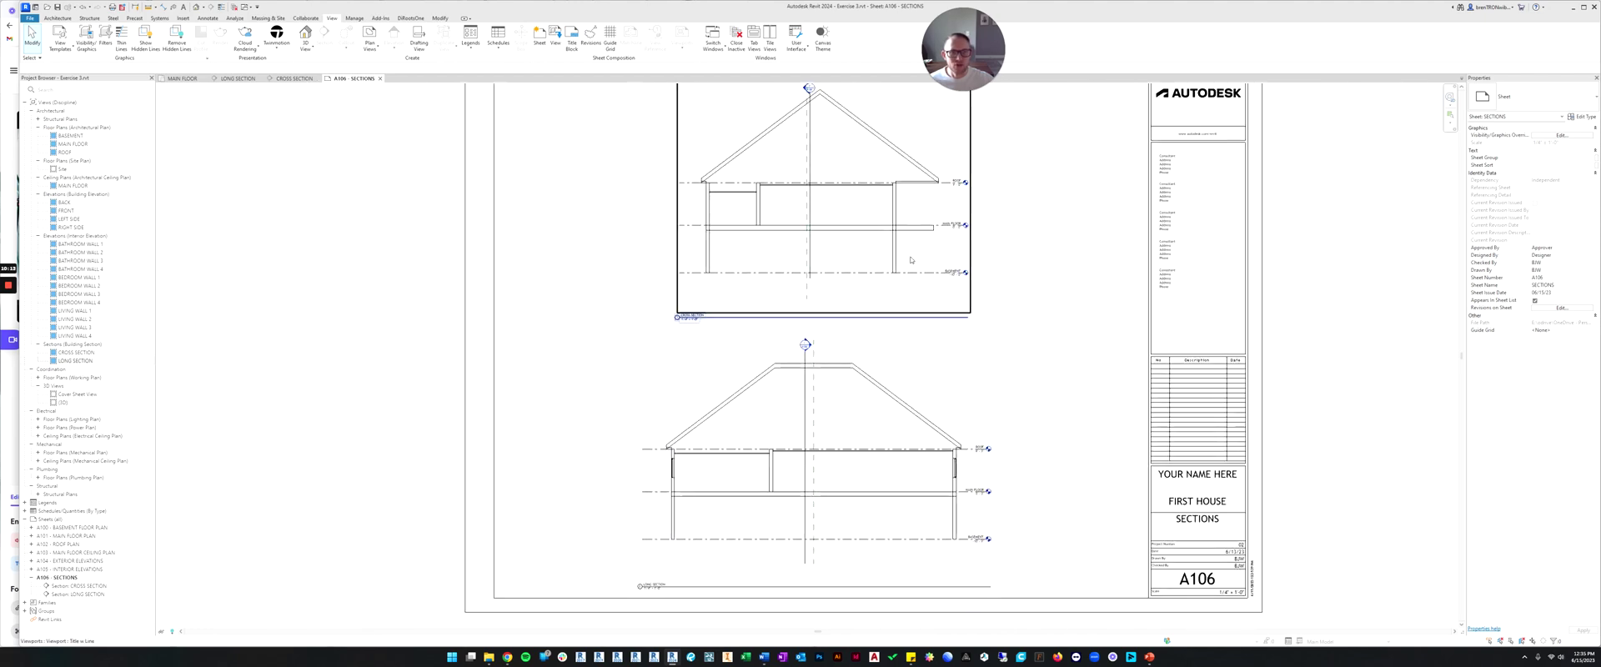
scroll(776, 375, "down", 1)
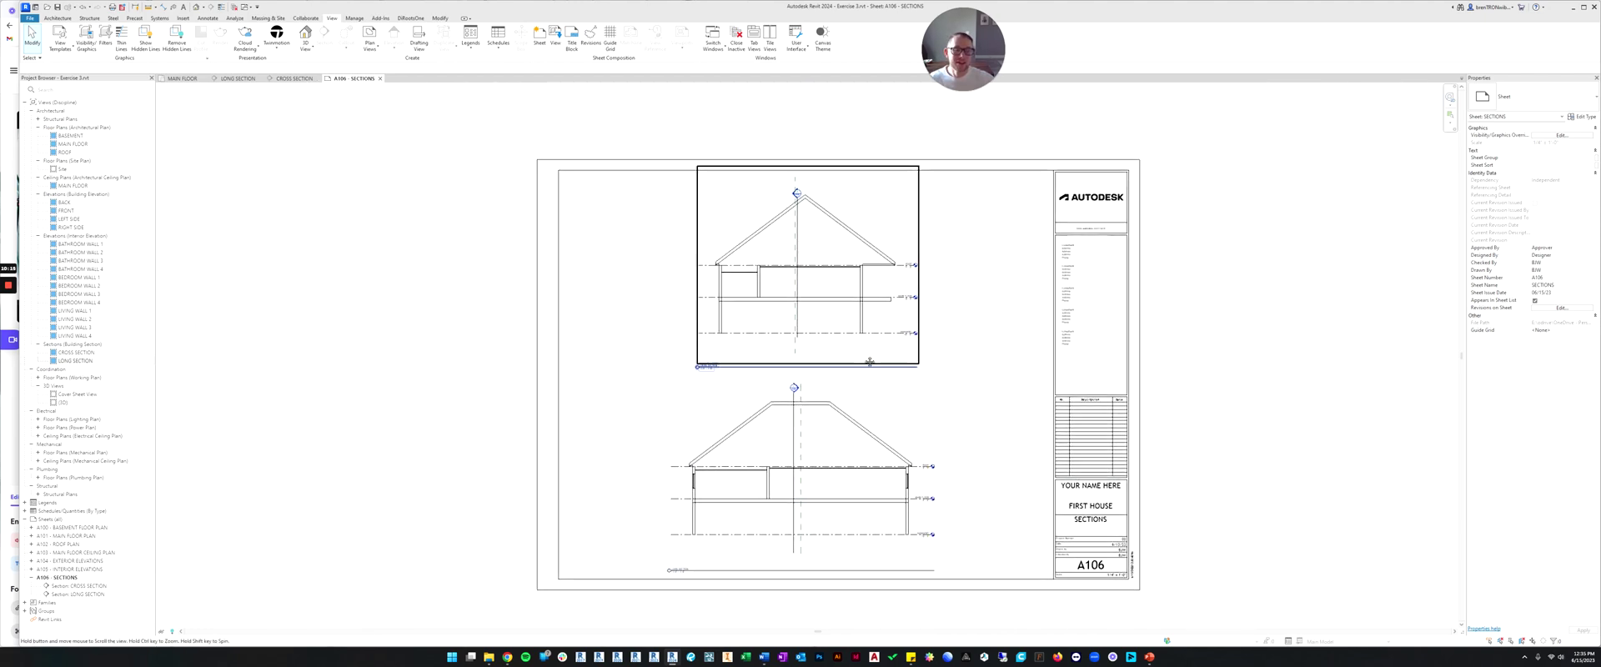
middle_click_drag(871, 339, 842, 310)
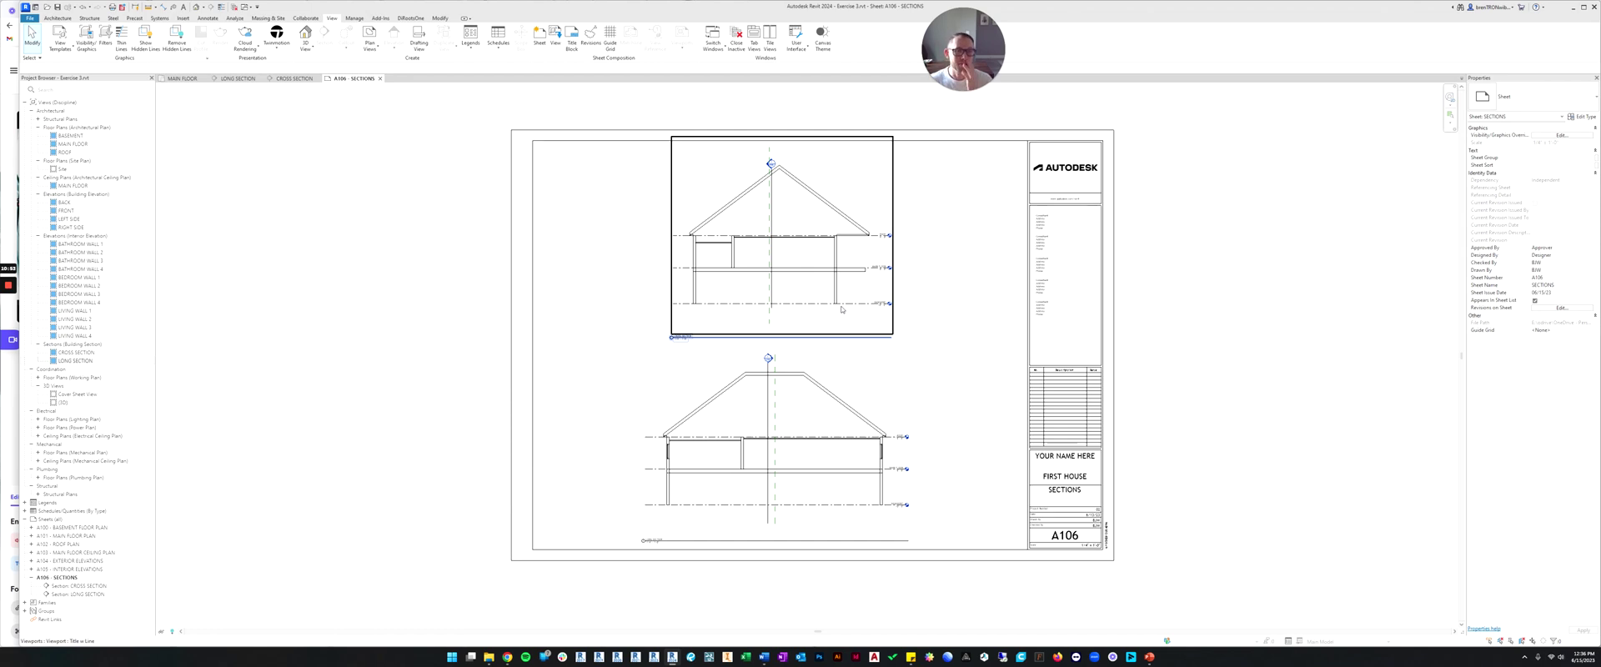
left_click(979, 261)
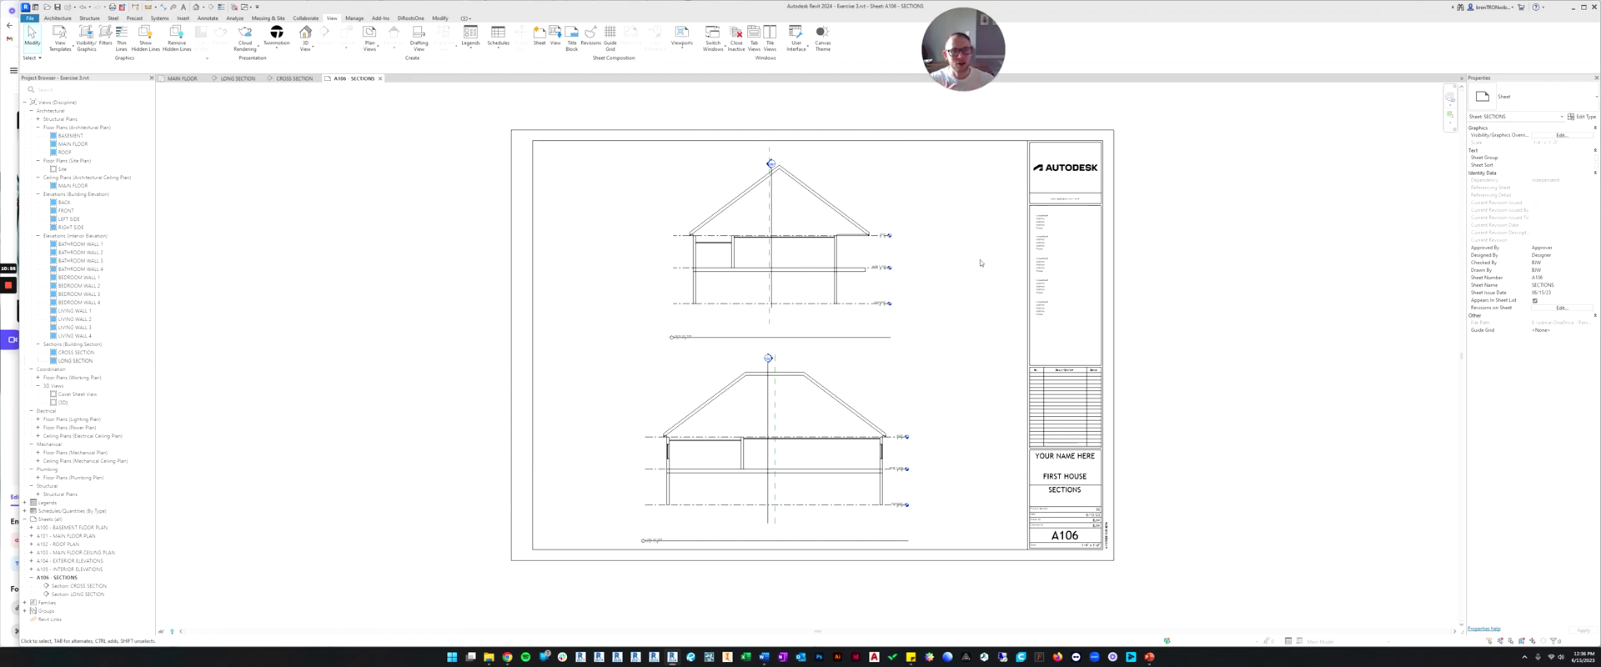